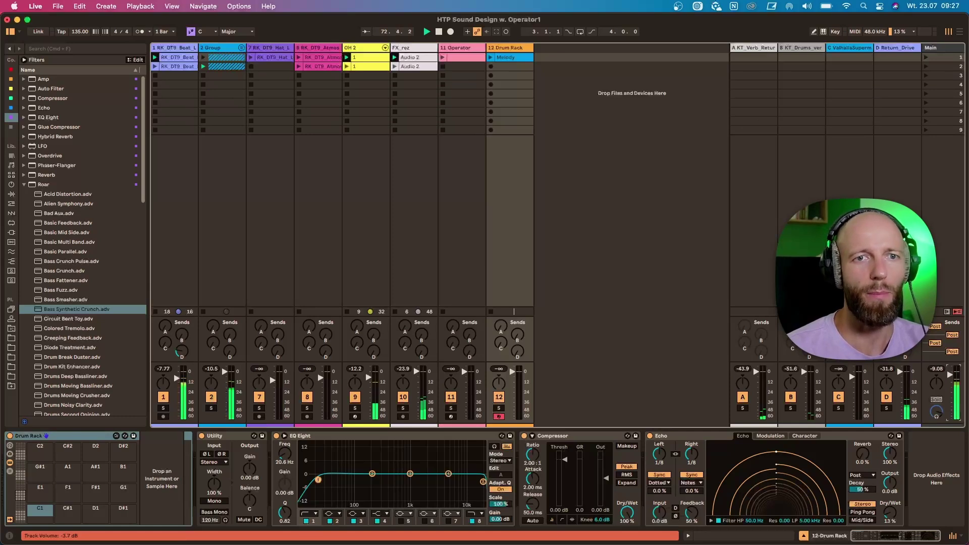
Unfold the group on track 2, copy the Melody clip from the Drum Rack track into track 6 Operator, and launch the copy.
{"action": "left_click", "coordinate": [241, 48]}
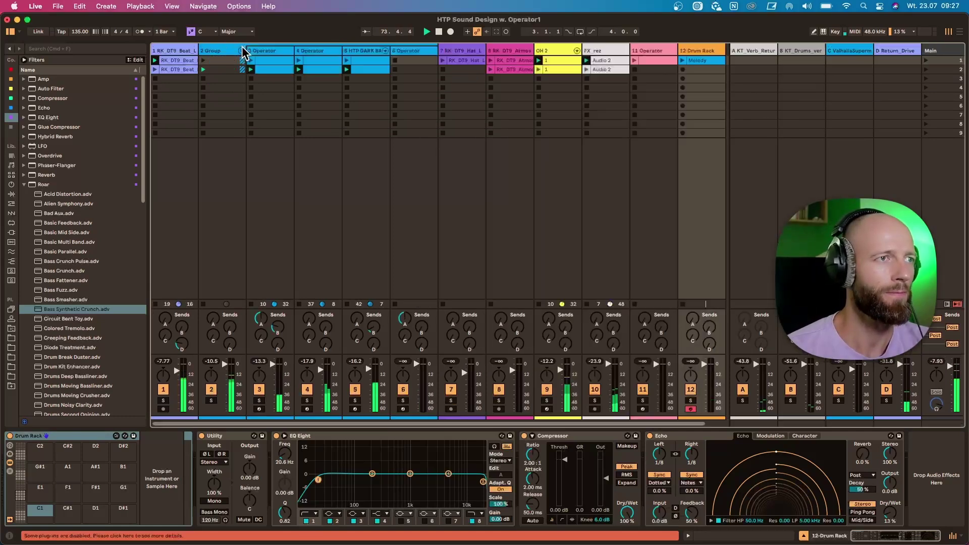
{"action": "left_click", "coordinate": [203, 61]}
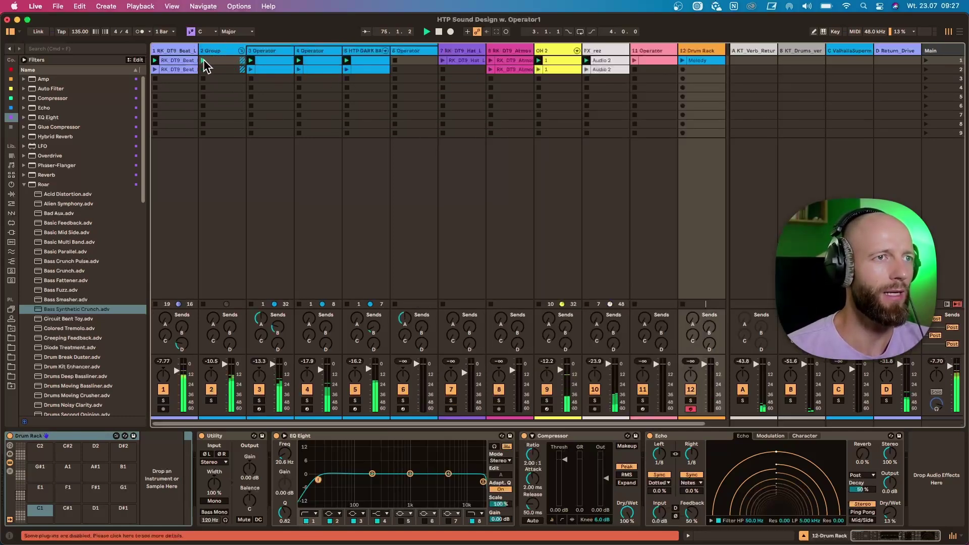
{"action": "left_click_drag", "start_coordinate": [705, 65], "coordinate": [397, 65]}
{"action": "left_click", "coordinate": [396, 60]}
{"action": "left_click", "coordinate": [409, 51]}
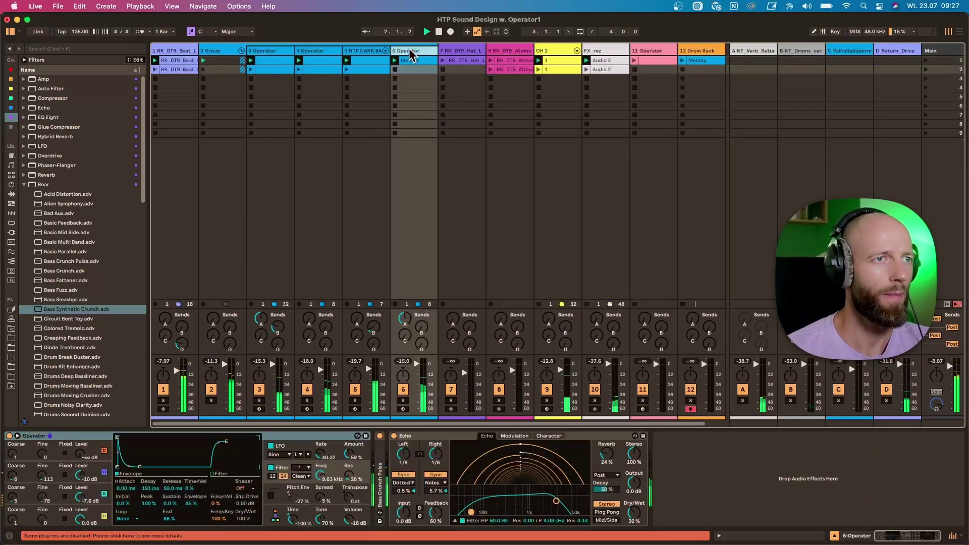
Solo Operator tracks 3, 6 and 4 one at a time to hear each one alone, and clear each solo.
{"action": "left_click", "coordinate": [259, 400]}
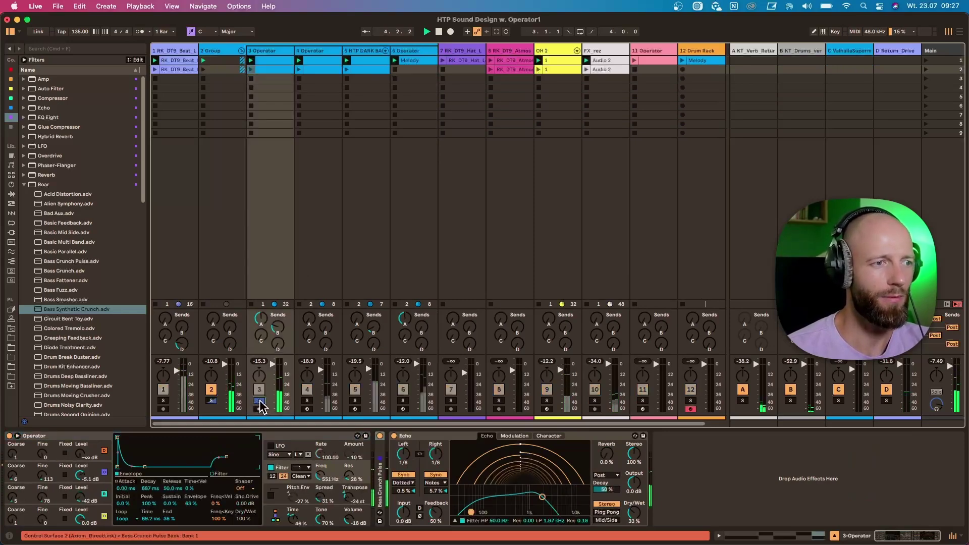
{"action": "left_click", "coordinate": [260, 400]}
{"action": "left_click", "coordinate": [403, 401]}
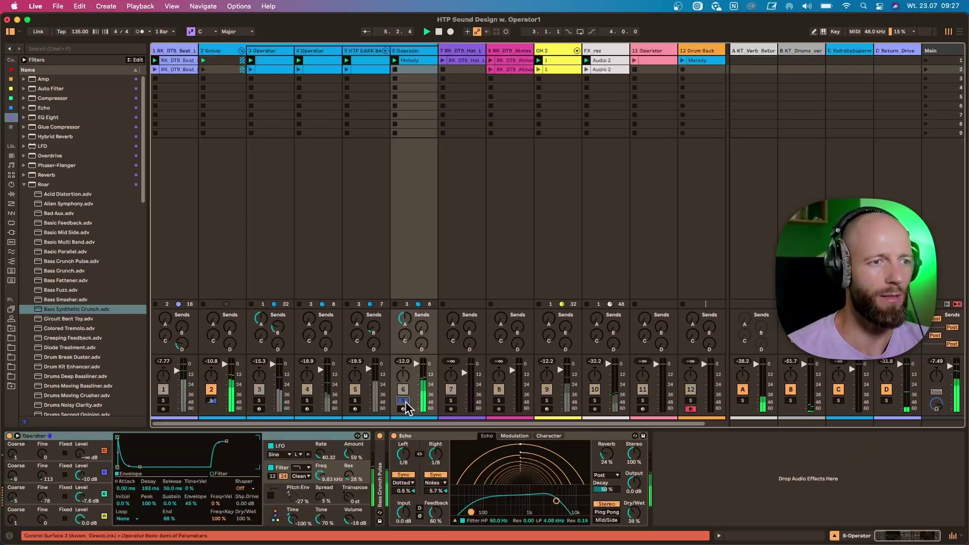
{"action": "left_click", "coordinate": [403, 401]}
{"action": "left_click", "coordinate": [307, 400]}
{"action": "left_click", "coordinate": [307, 401]}
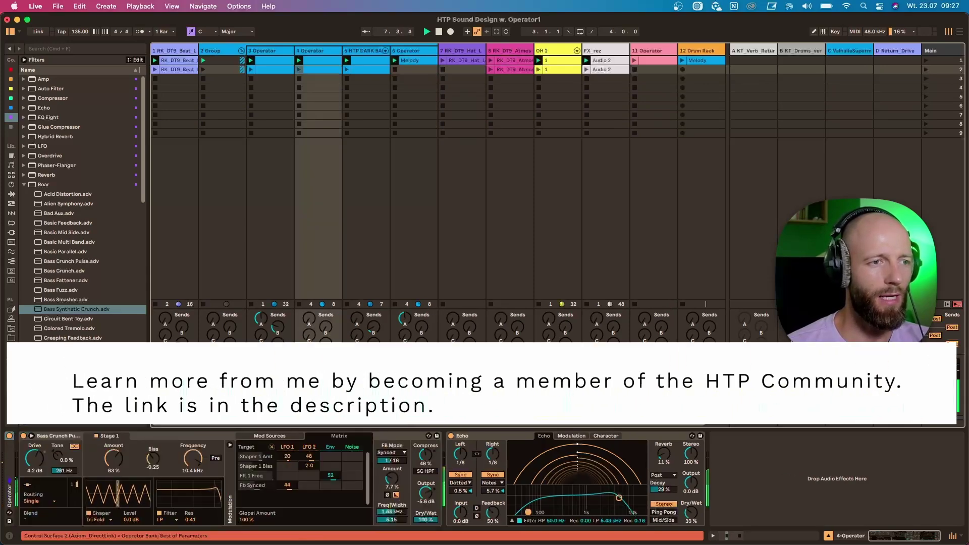
Vary the global Time of the Operator on track 6 and set oscillator A's envelope attack to 940 ms.
{"action": "left_click", "coordinate": [409, 50]}
{"action": "mouse_move", "coordinate": [294, 521]}
{"action": "left_mouse_down"}
{"action": "mouse_move", "coordinate": [294, 492]}
{"action": "mouse_move", "coordinate": [294, 522]}
{"action": "left_mouse_up"}
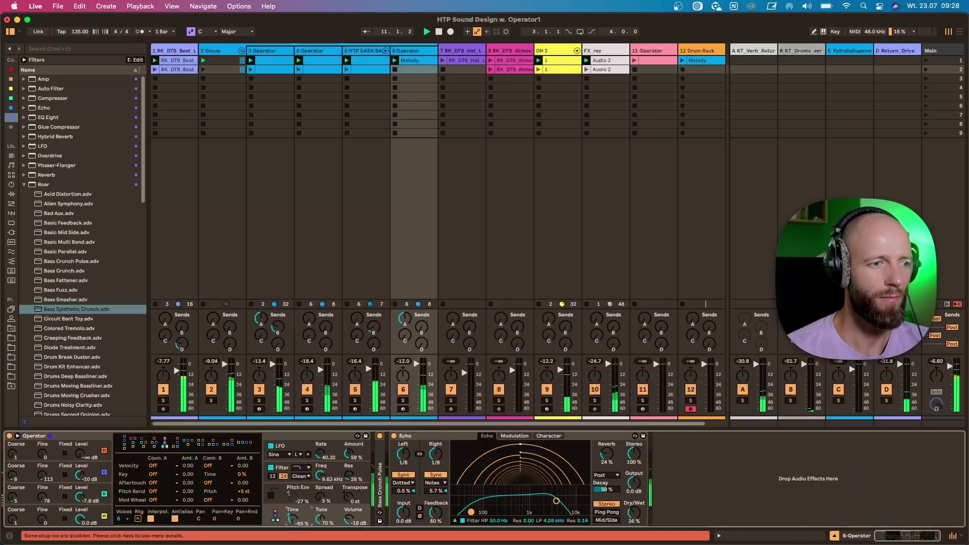
{"action": "left_click", "coordinate": [106, 515]}
{"action": "left_click_drag", "start_coordinate": [128, 489], "coordinate": [128, 498]}
{"action": "left_click_drag", "start_coordinate": [293, 525], "coordinate": [293, 513]}
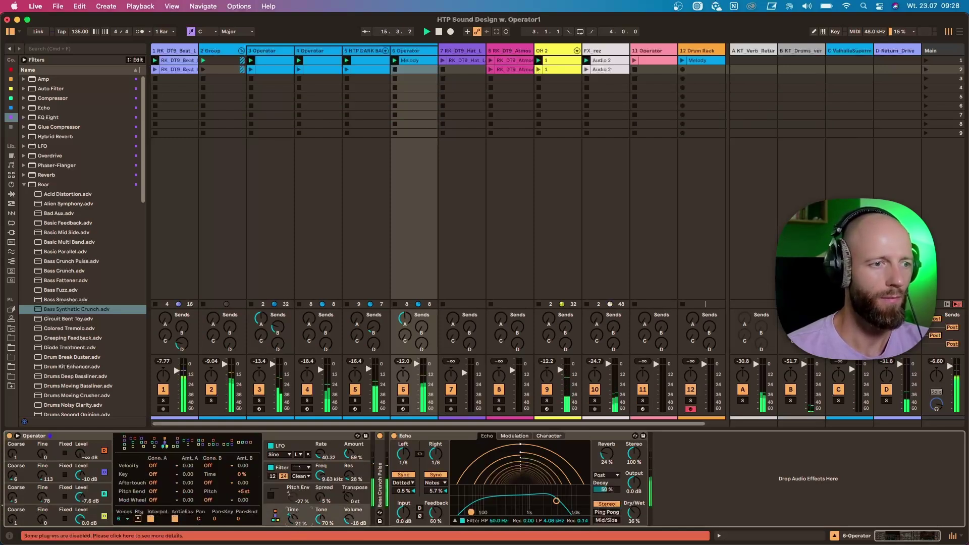
{"action": "left_click_drag", "start_coordinate": [293, 519], "coordinate": [292, 542]}
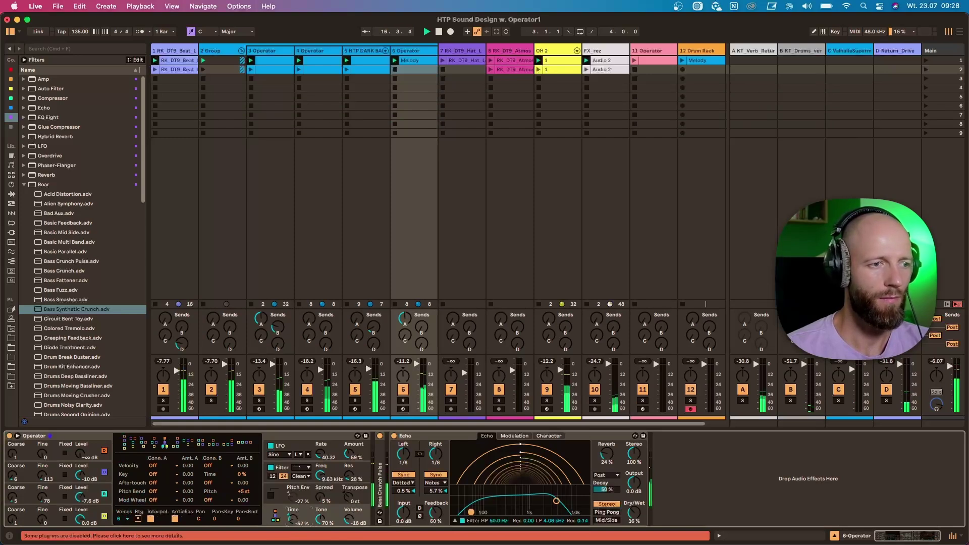
{"action": "left_click", "coordinate": [102, 512]}
{"action": "left_click_drag", "start_coordinate": [126, 488], "coordinate": [390, 233]}
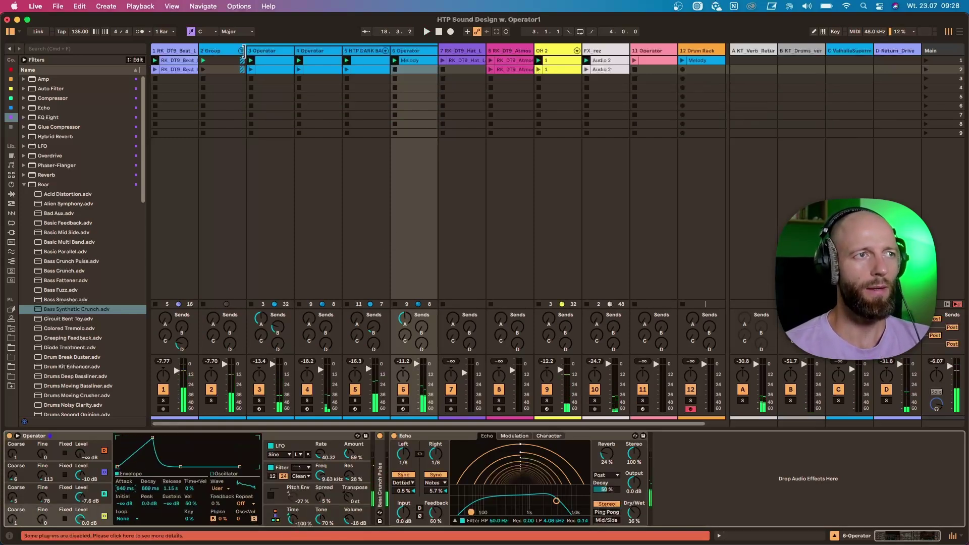
Fold the group and add a new MIDI track with Operator and an empty MIDI clip in its first slot.
{"action": "left_click", "coordinate": [242, 51]}
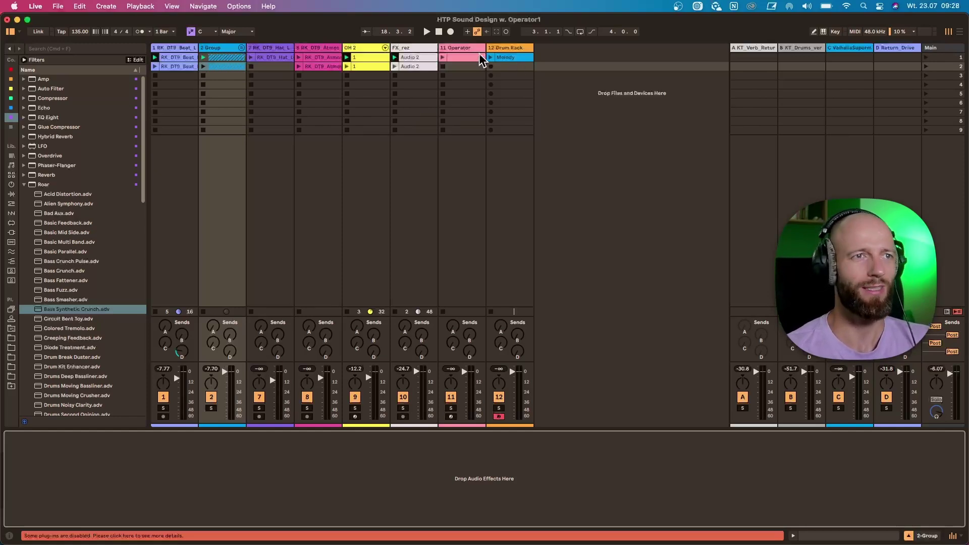
{"action": "right_click", "coordinate": [562, 56]}
{"action": "left_click", "coordinate": [581, 68]}
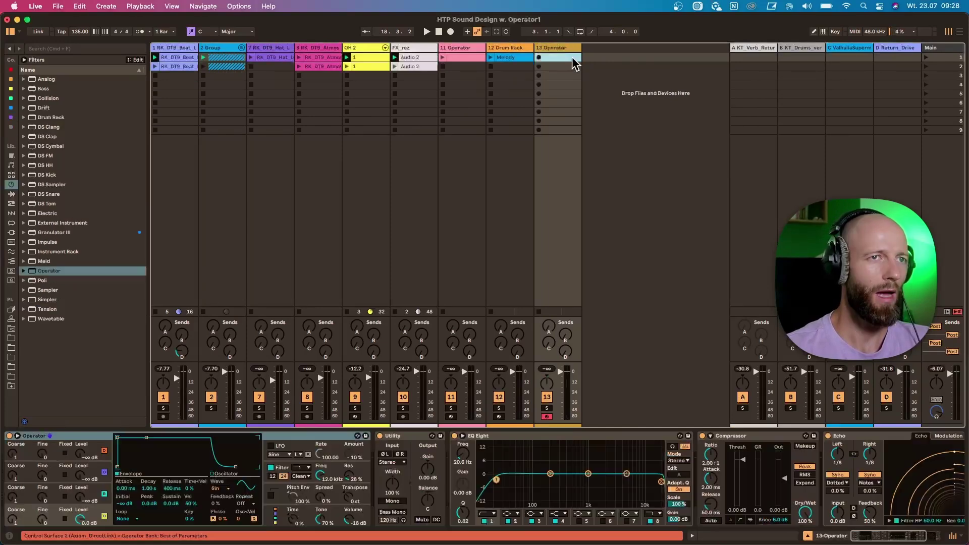
{"action": "double_click", "coordinate": [572, 58]}
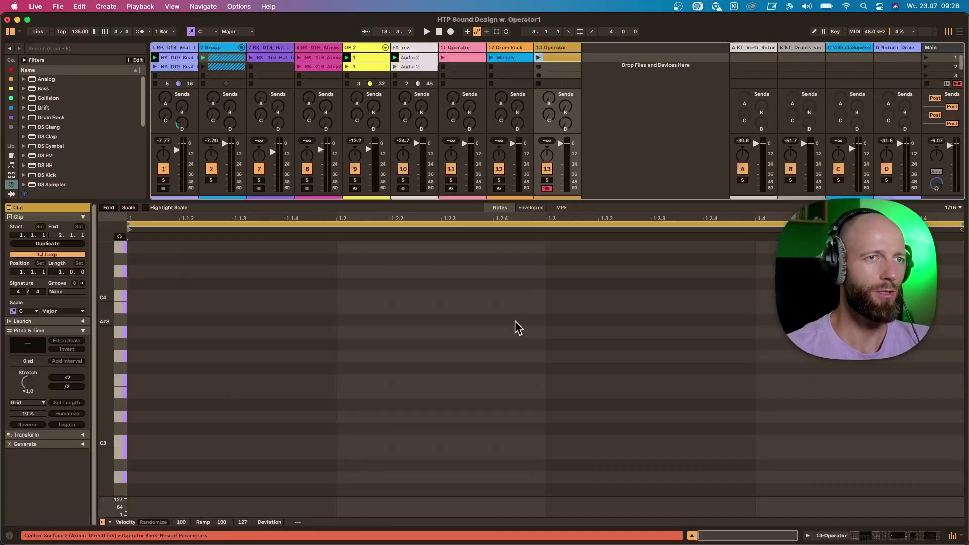
Draw a long C3 note from the start of the clip and double the loop twice to reach four bars.
{"action": "double_click", "coordinate": [155, 442]}
{"action": "left_click_drag", "start_coordinate": [183, 443], "coordinate": [495, 442]}
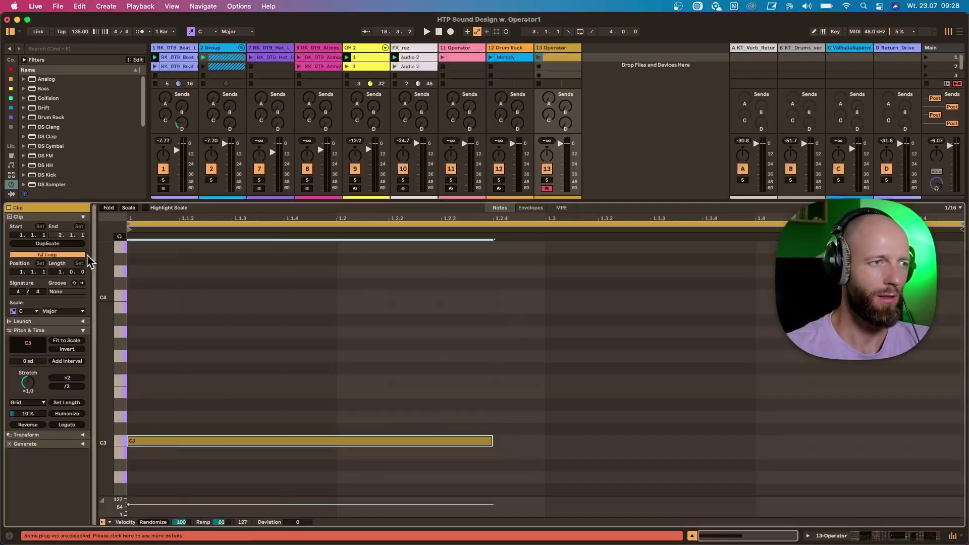
{"action": "left_click", "coordinate": [46, 244]}
{"action": "left_click", "coordinate": [47, 244]}
Clear the duplicated notes and extend the first C3 note to 3.3.4, with a C#3 note placed directly after it.
{"action": "left_click", "coordinate": [367, 304]}
{"action": "mouse_move", "coordinate": [288, 368]}
{"action": "left_mouse_down"}
{"action": "mouse_move", "coordinate": [222, 481]}
{"action": "mouse_move", "coordinate": [216, 443]}
{"action": "mouse_move", "coordinate": [682, 441]}
{"action": "left_mouse_up"}
{"action": "left_click", "coordinate": [216, 441]}
{"action": "left_click_drag", "start_coordinate": [790, 443], "coordinate": [720, 432]}
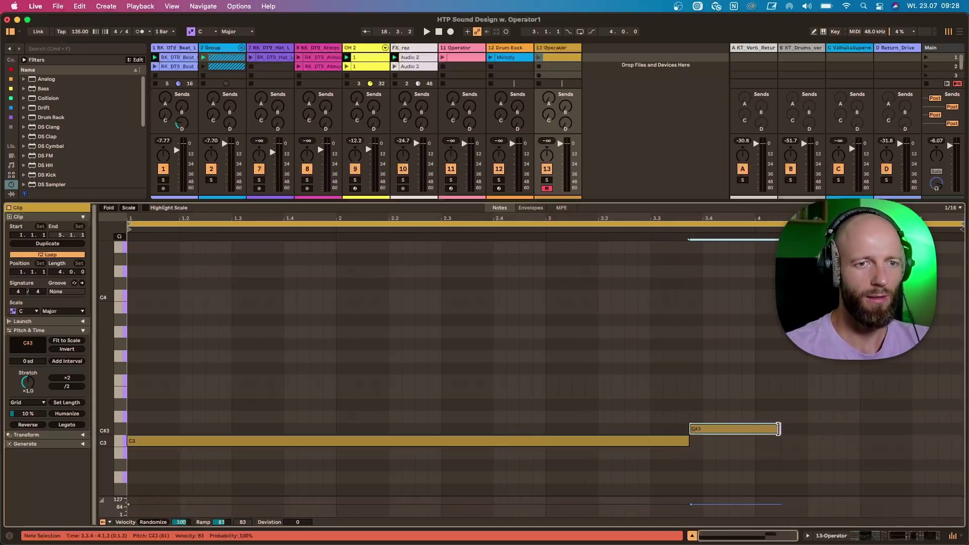
Lengthen the C#3 note to 4.2.4 and add a D#3 note from there to the end of the clip.
{"action": "left_click_drag", "start_coordinate": [779, 429], "coordinate": [844, 430]}
{"action": "double_click", "coordinate": [853, 405]}
{"action": "left_click_drag", "start_coordinate": [859, 404], "coordinate": [899, 404]}
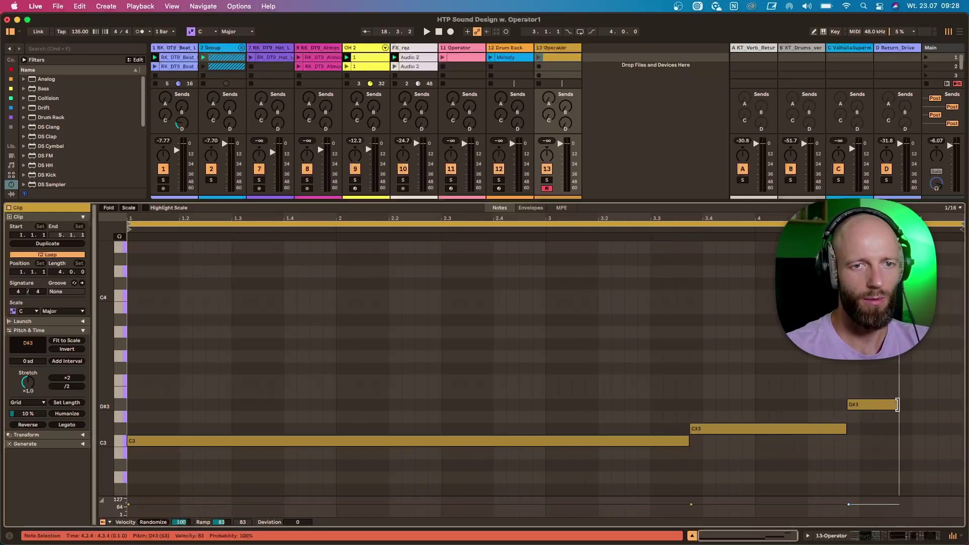
{"action": "double_click", "coordinate": [905, 441]}
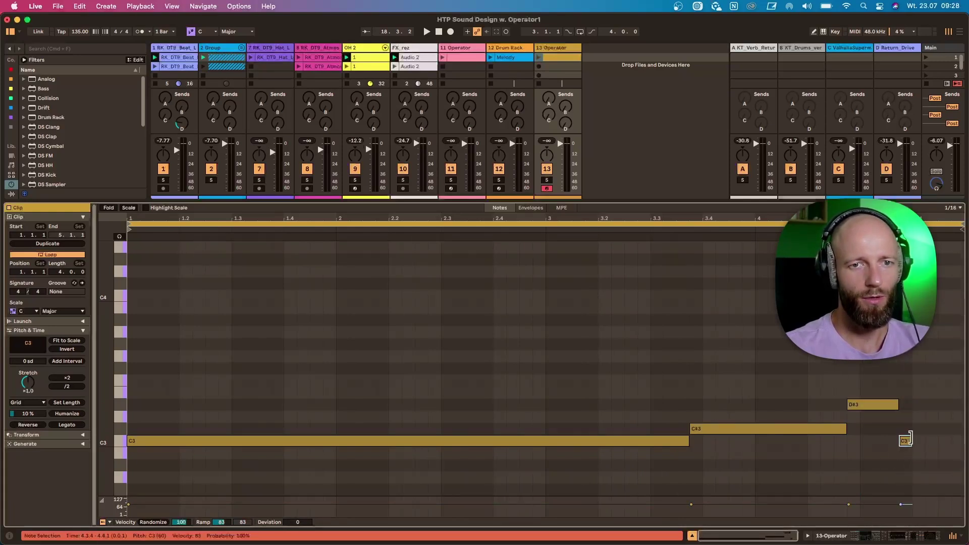
{"action": "double_click", "coordinate": [905, 441]}
{"action": "left_click_drag", "start_coordinate": [897, 405], "coordinate": [966, 405]}
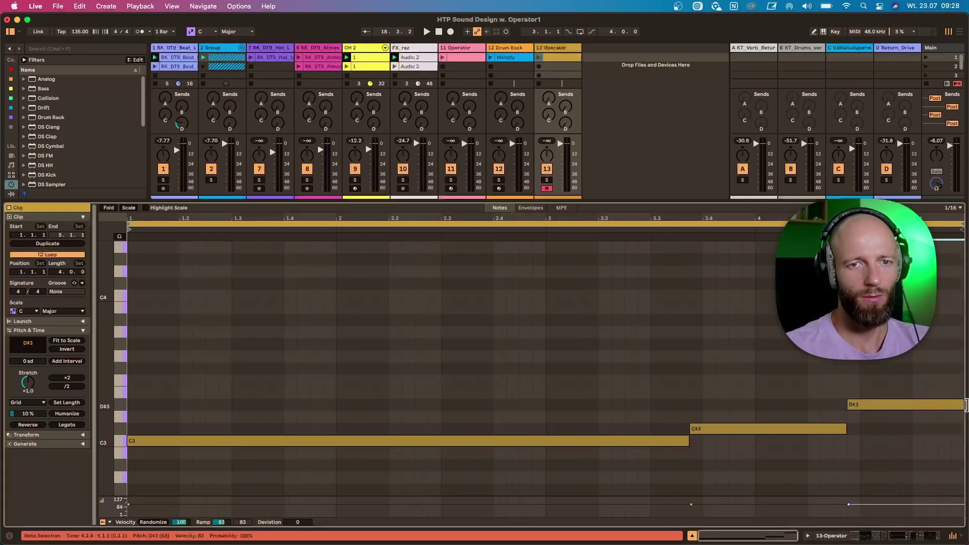
{"action": "left_click", "coordinate": [683, 441]}
{"action": "left_click_drag", "start_coordinate": [691, 449], "coordinate": [699, 454]}
{"action": "left_click_drag", "start_coordinate": [112, 431], "coordinate": [114, 453]}
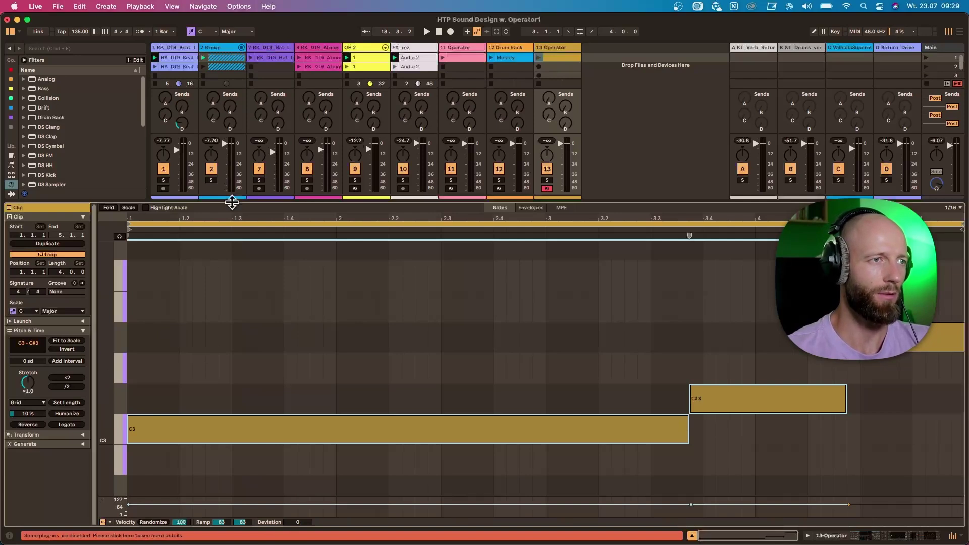
Launch the new clip on track 13 alongside the set, display the track's devices, and stop playback after listening.
{"action": "left_click_drag", "start_coordinate": [232, 202], "coordinate": [232, 247]}
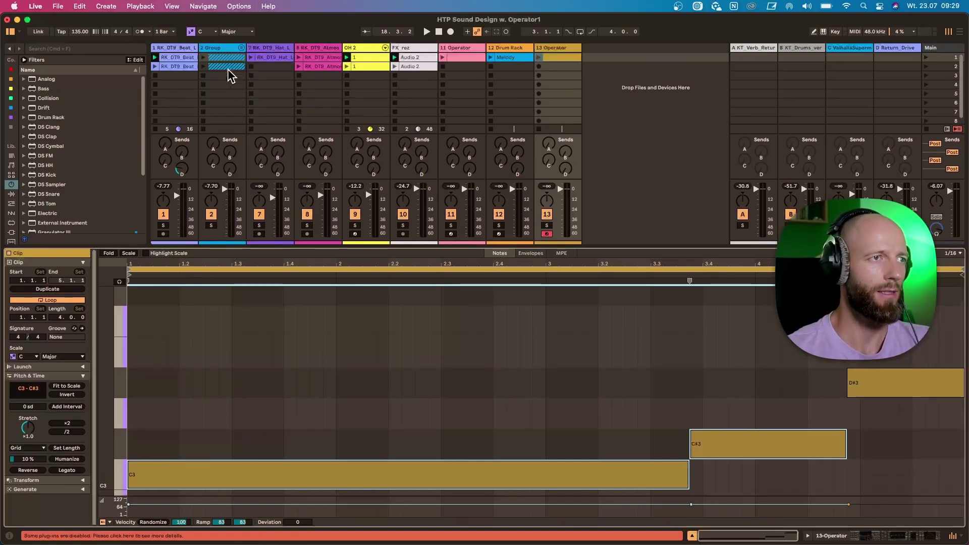
{"action": "left_click", "coordinate": [241, 48]}
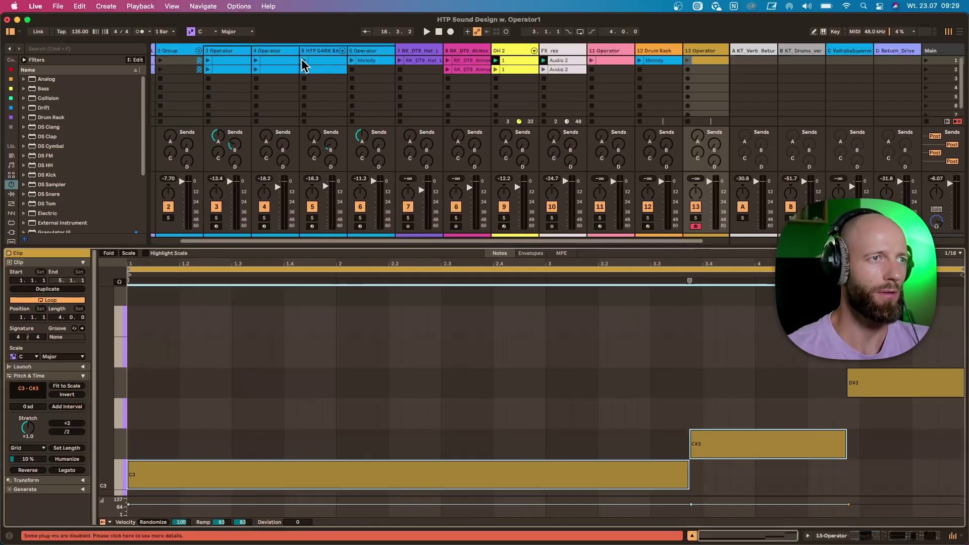
{"action": "left_click", "coordinate": [198, 51]}
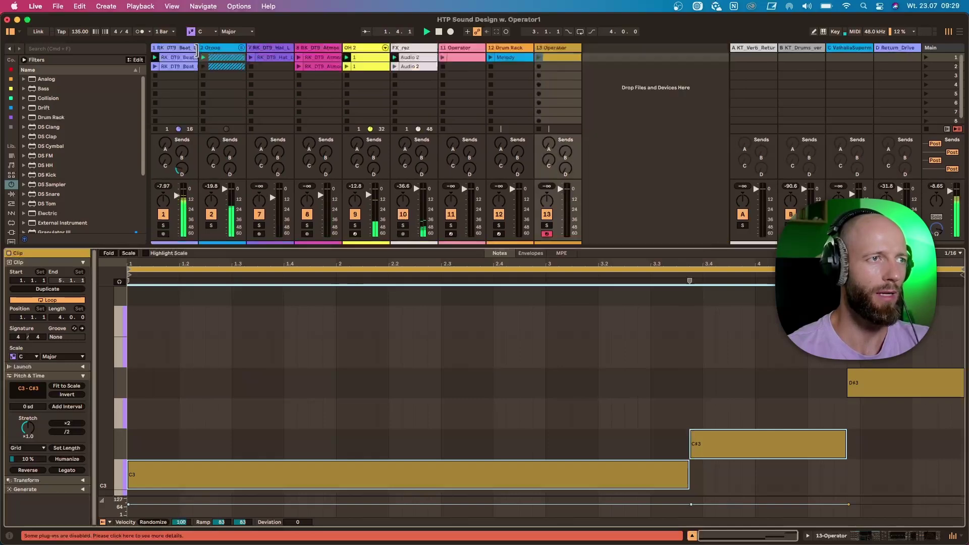
{"action": "left_click", "coordinate": [539, 57]}
{"action": "double_click", "coordinate": [556, 49]}
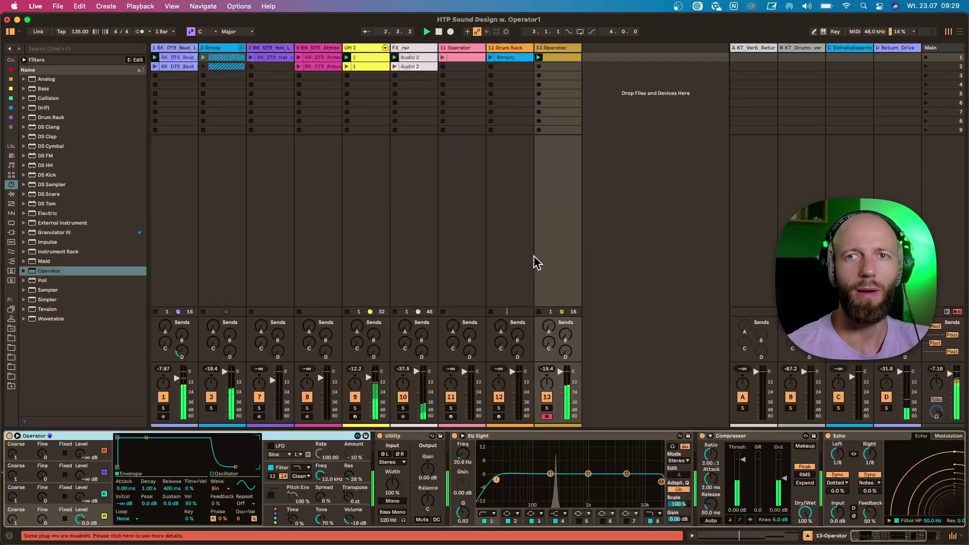
{"action": "key", "text": "space"}
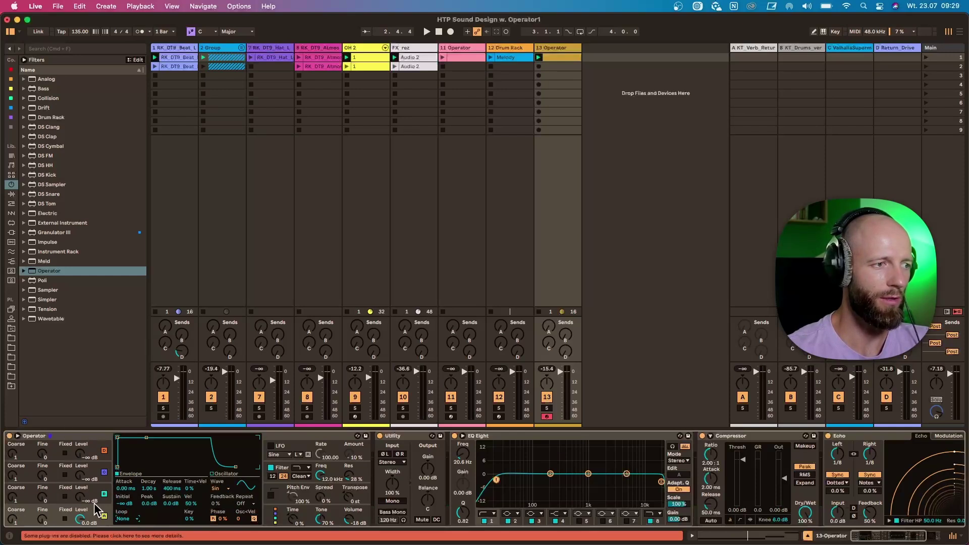
Set oscillator A's envelope to Loop mode with a decay of 8.57 ms, a release of 47.8 ms and a loop time of 119 ms.
{"action": "left_click", "coordinate": [125, 519]}
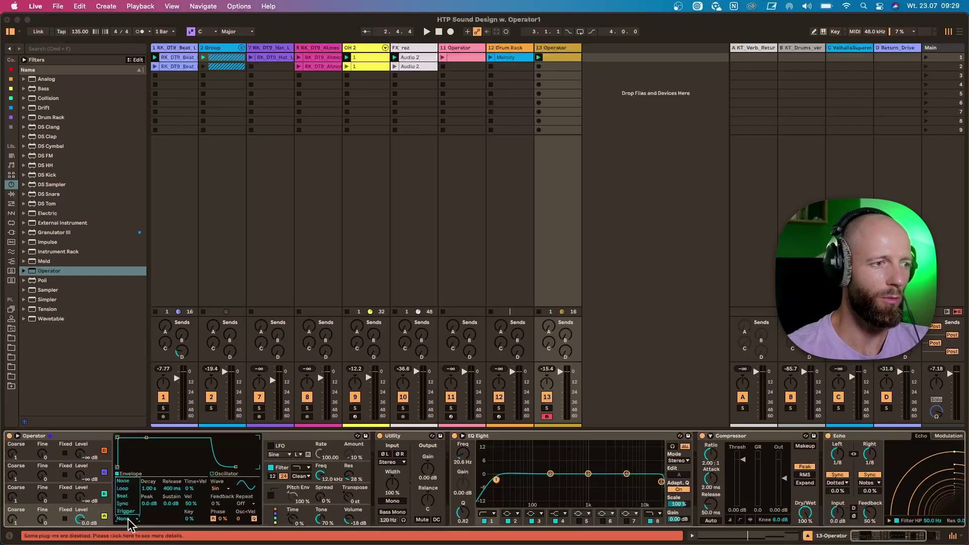
{"action": "left_click", "coordinate": [123, 489]}
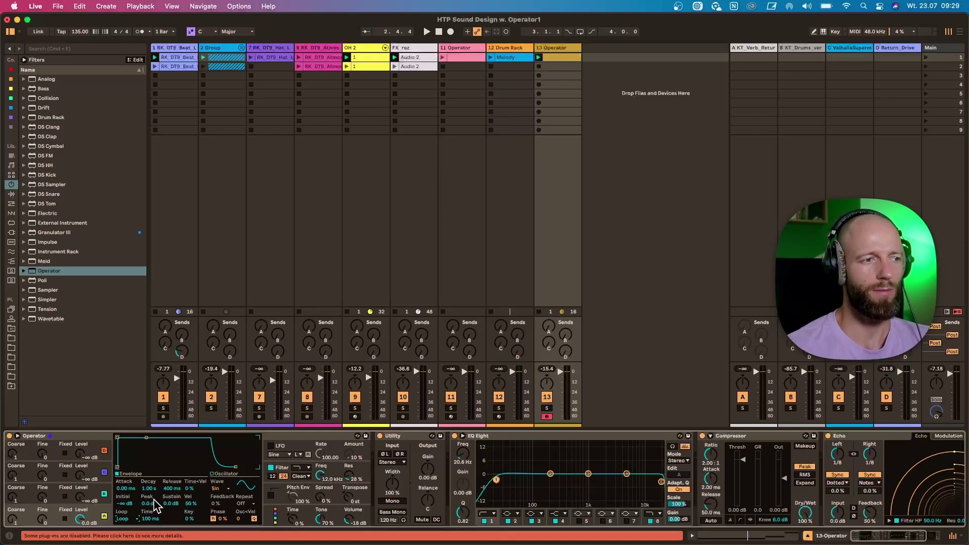
{"action": "key", "text": "space"}
{"action": "key", "text": "space"}
{"action": "left_click_drag", "start_coordinate": [149, 489], "coordinate": [149, 528]}
{"action": "key", "text": "space"}
{"action": "left_click_drag", "start_coordinate": [167, 489], "coordinate": [146, 502]}
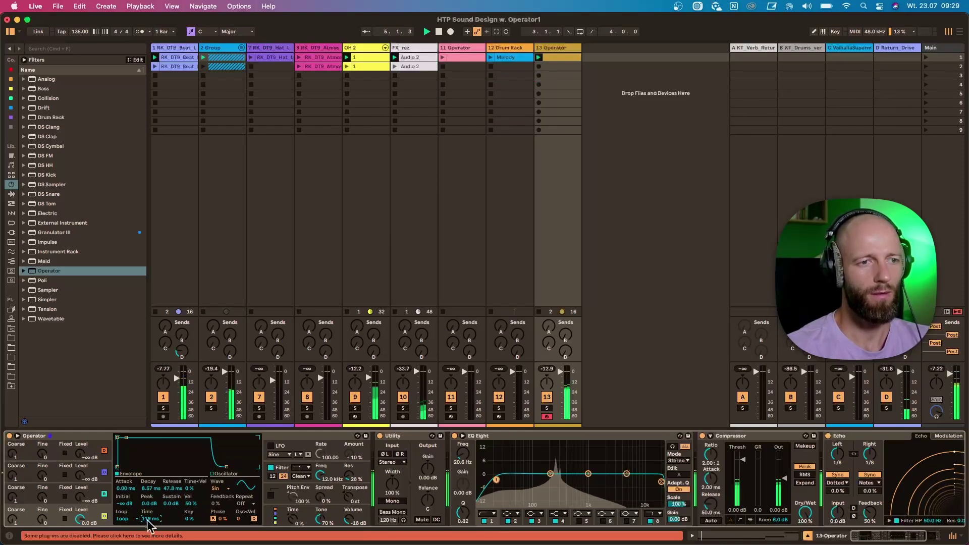
Raise EQ Eight's low-cut frequency to 138 Hz and solo track 13.
{"action": "left_click_drag", "start_coordinate": [493, 484], "coordinate": [540, 479]}
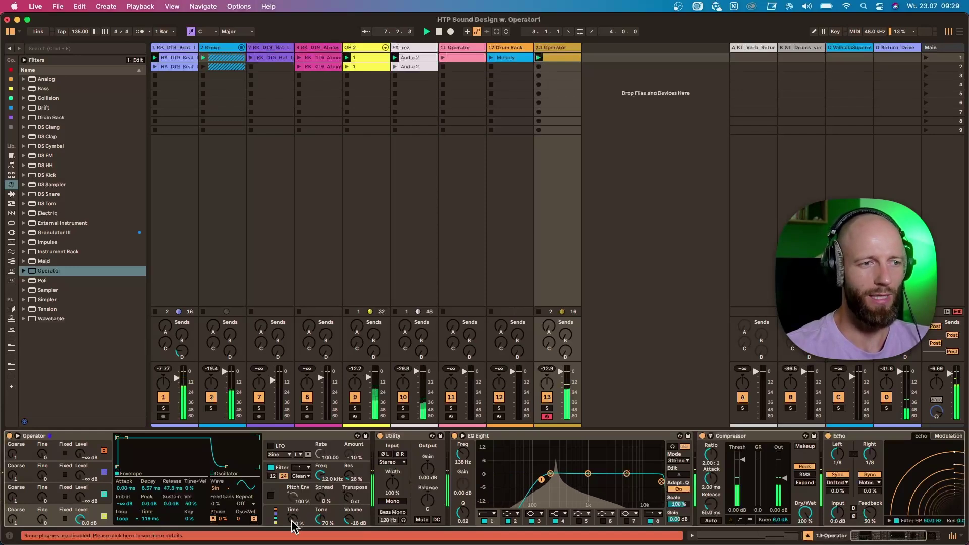
{"action": "left_click", "coordinate": [546, 408]}
Audition Operator's global Time at several positive and negative values on the soloed track and leave it at 4%.
{"action": "left_click", "coordinate": [294, 520]}
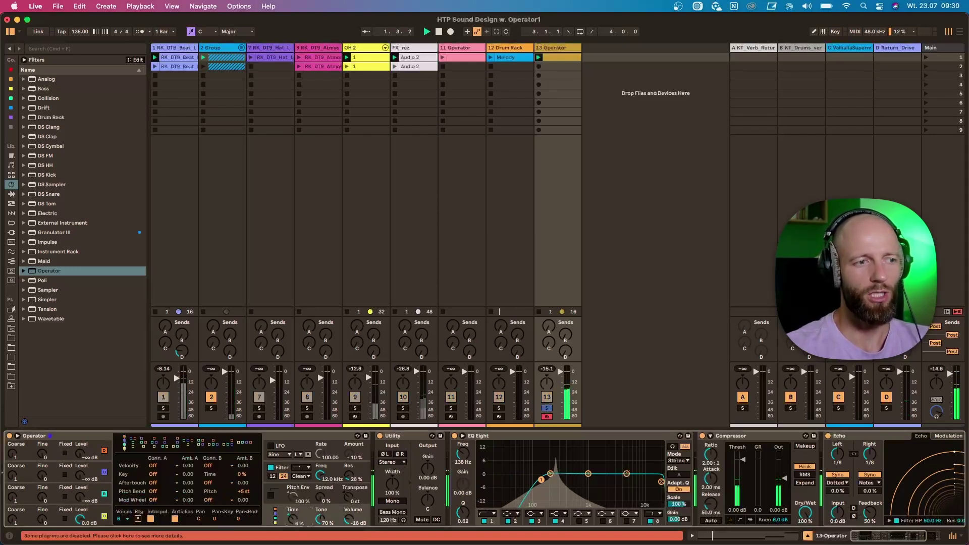
{"action": "left_click_drag", "start_coordinate": [293, 519], "coordinate": [293, 518]}
{"action": "key", "text": "space"}
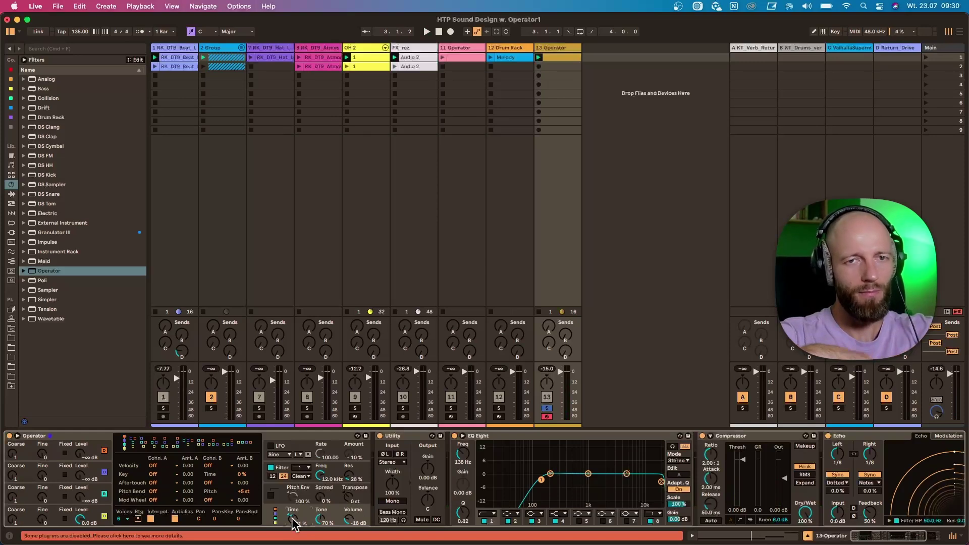
{"action": "left_click", "coordinate": [109, 511]}
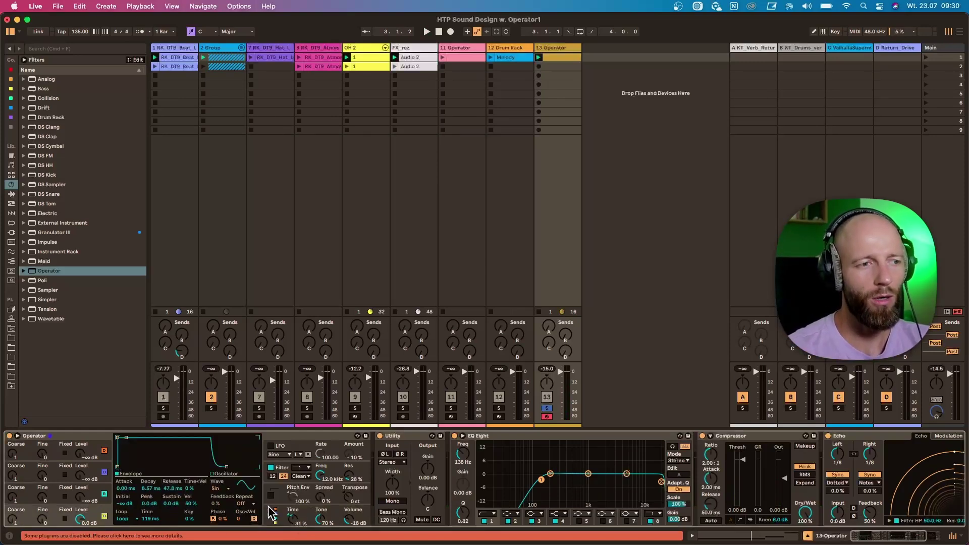
{"action": "left_click_drag", "start_coordinate": [290, 524], "coordinate": [290, 513]}
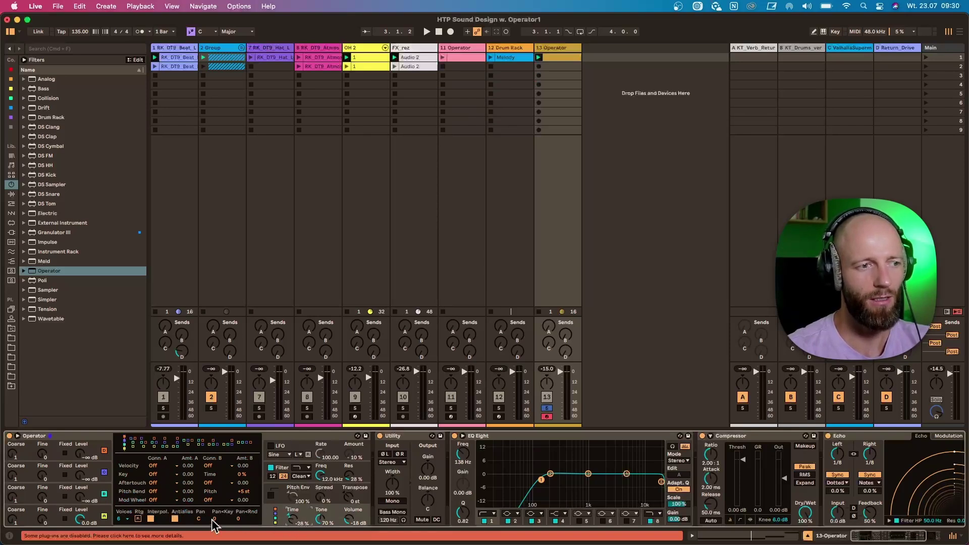
{"action": "left_click", "coordinate": [107, 511]}
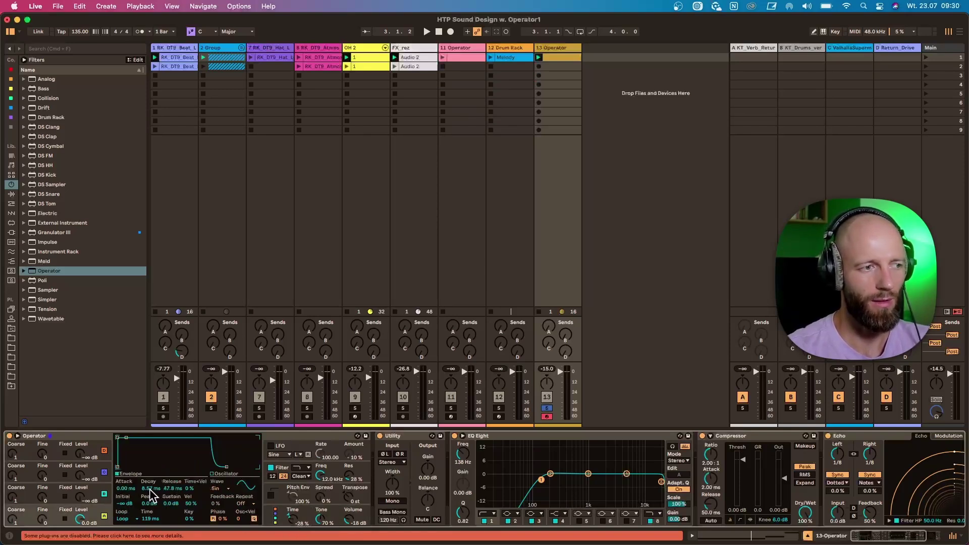
{"action": "key", "text": "space"}
{"action": "left_click_drag", "start_coordinate": [292, 519], "coordinate": [292, 500]}
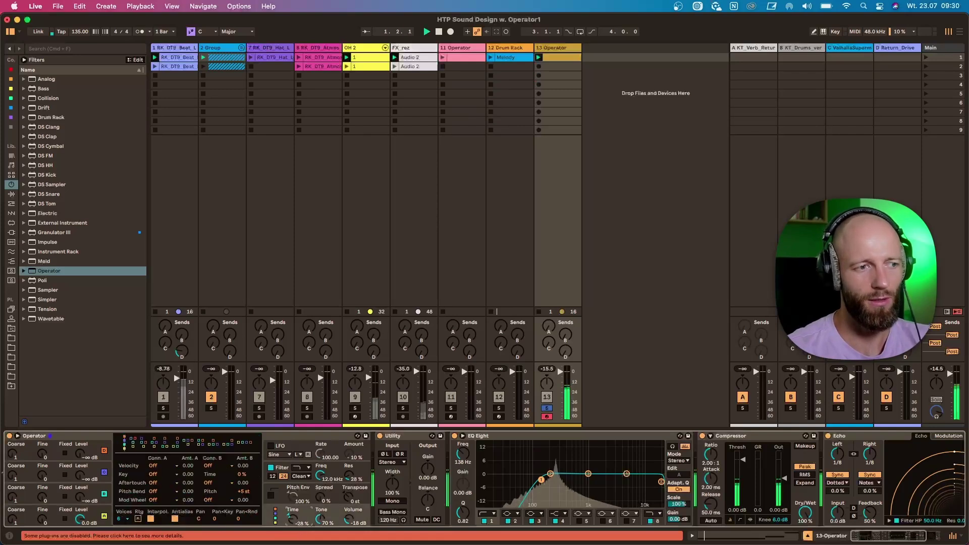
{"action": "key", "text": "space"}
Bring in Operator's oscillator B at a level of -9.4 dB, with Coarse at 4 and Fine at 58.
{"action": "left_click", "coordinate": [88, 494]}
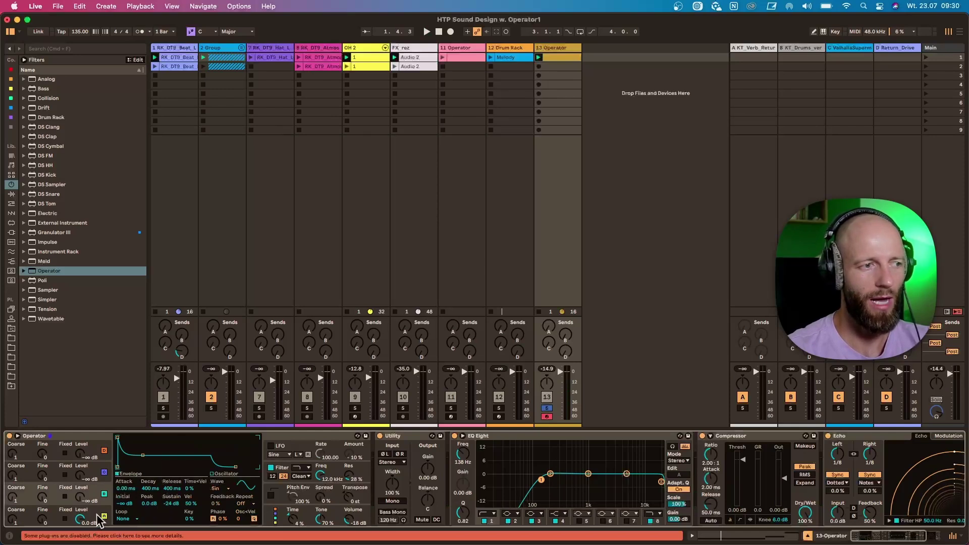
{"action": "key", "text": "space"}
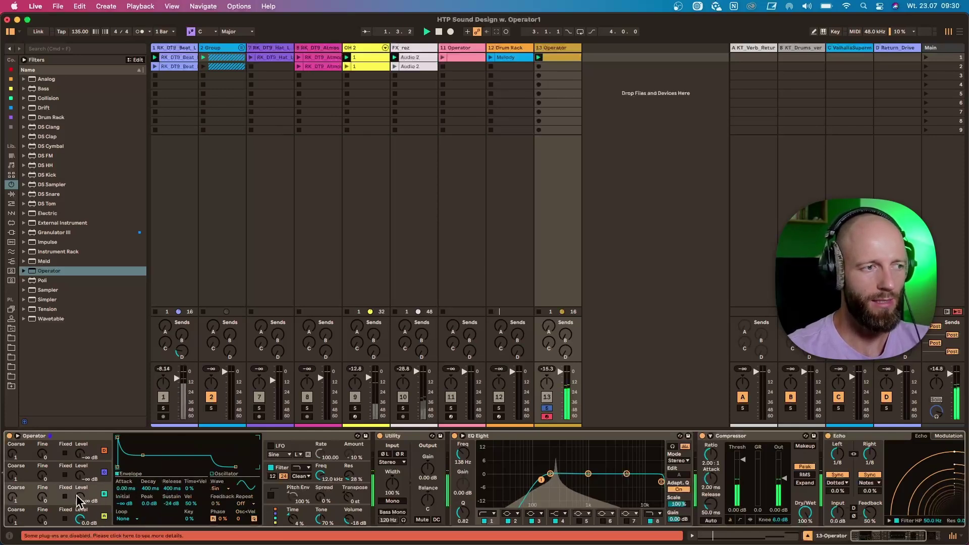
{"action": "mouse_move", "coordinate": [81, 505]}
{"action": "left_mouse_down"}
{"action": "mouse_move", "coordinate": [80, 479]}
{"action": "mouse_move", "coordinate": [83, 500]}
{"action": "left_mouse_up"}
{"action": "key", "text": "space"}
{"action": "left_click_drag", "start_coordinate": [11, 508], "coordinate": [42, 485]}
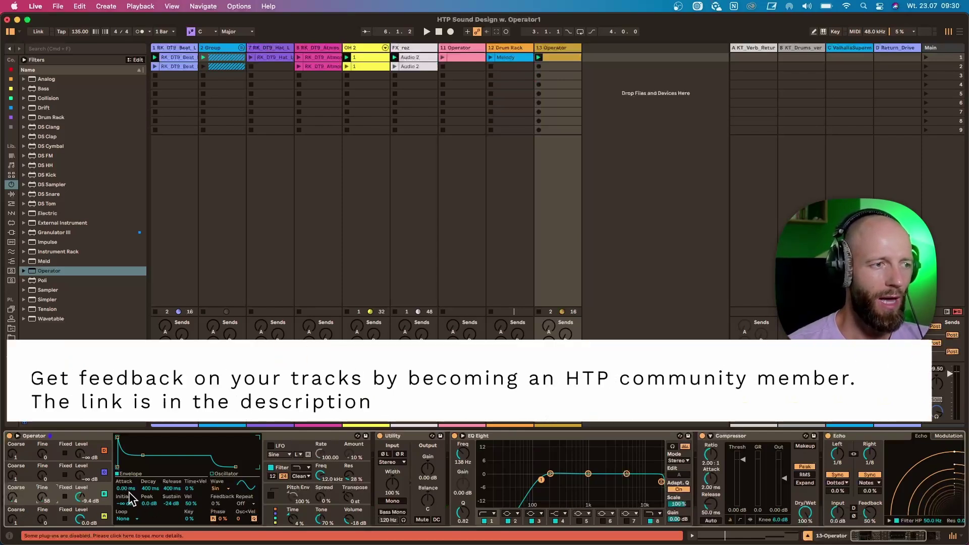
Set oscillator B's envelope attack to 95.9 ms, audition it, and return to oscillator A's settings.
{"action": "left_click_drag", "start_coordinate": [126, 488], "coordinate": [126, 454]}
{"action": "key", "text": "space"}
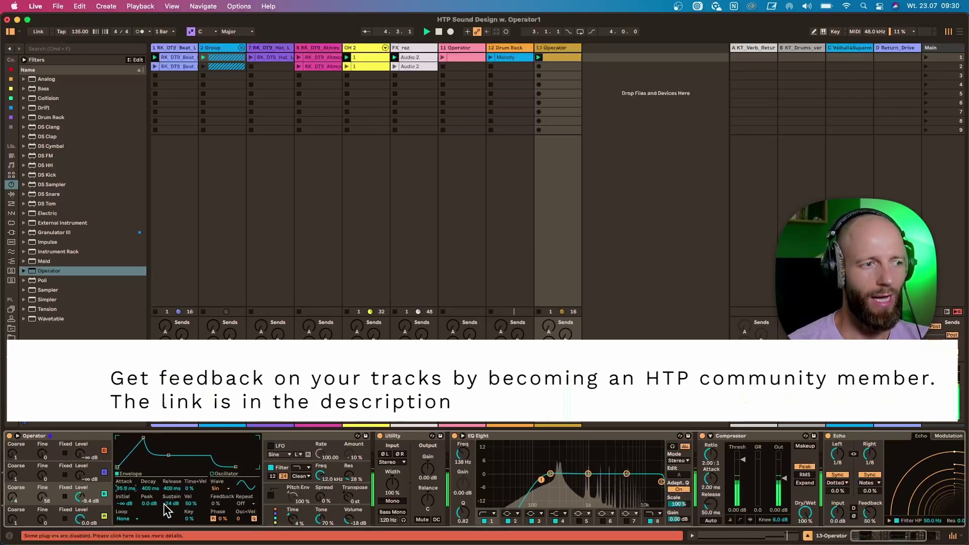
{"action": "left_click", "coordinate": [109, 510]}
{"action": "key", "text": "space"}
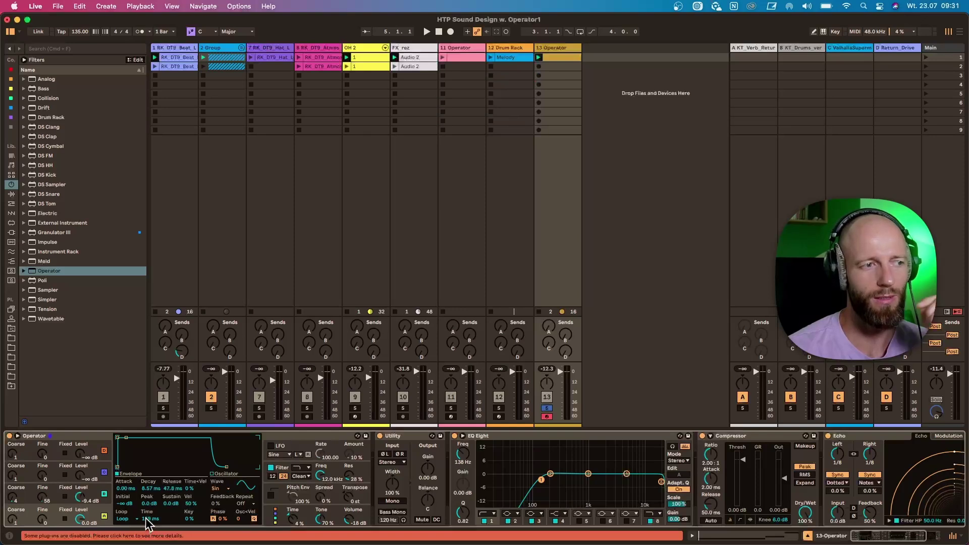
Draw extra low harmonics into oscillator A's waveform and a descending series of harmonics into oscillator B's waveform during playback.
{"action": "left_click", "coordinate": [212, 473]}
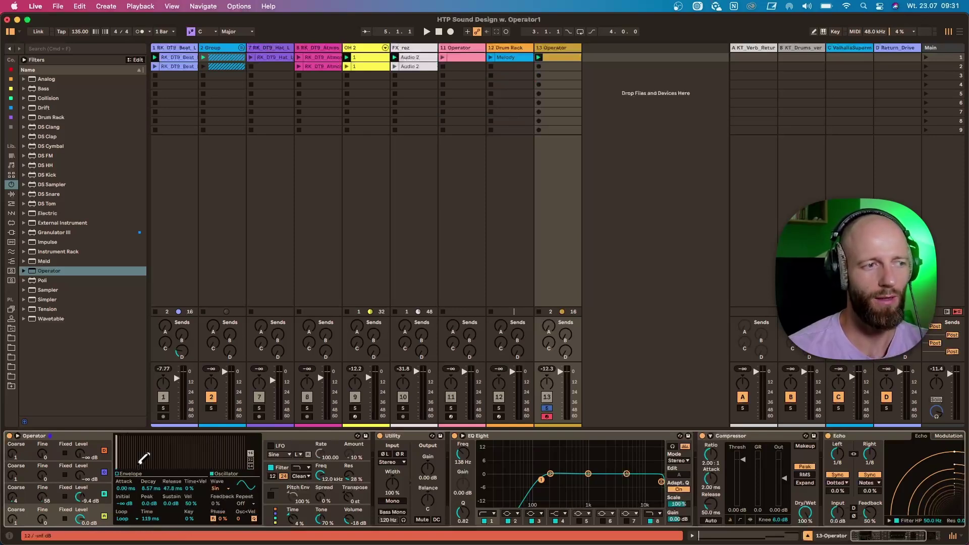
{"action": "left_click", "coordinate": [226, 489]}
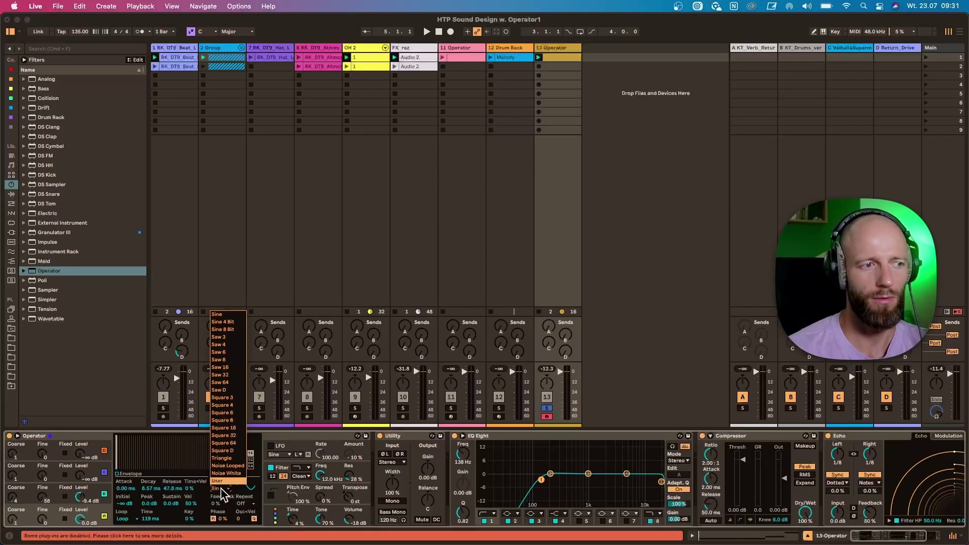
{"action": "left_click", "coordinate": [222, 497]}
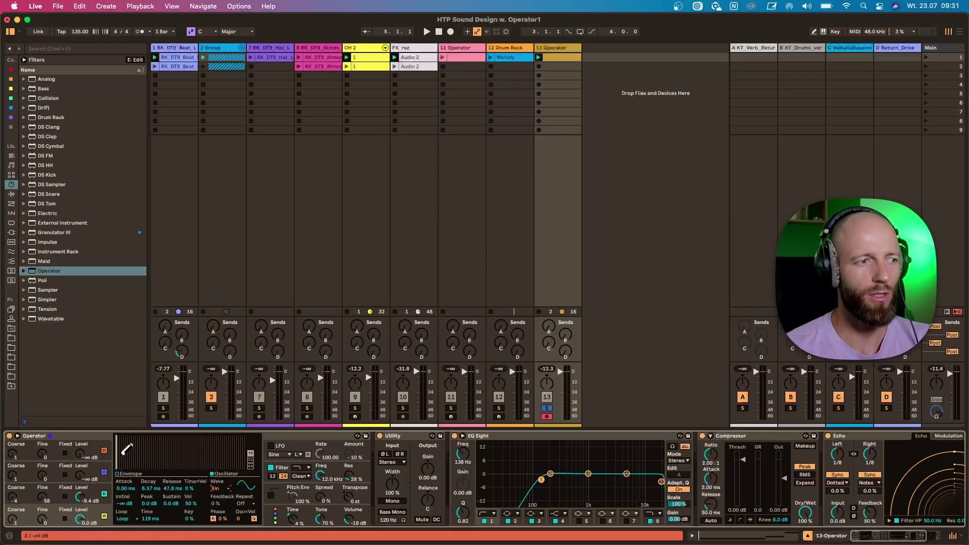
{"action": "key", "text": "space"}
{"action": "left_click_drag", "start_coordinate": [120, 454], "coordinate": [125, 437]}
{"action": "left_click", "coordinate": [109, 488]}
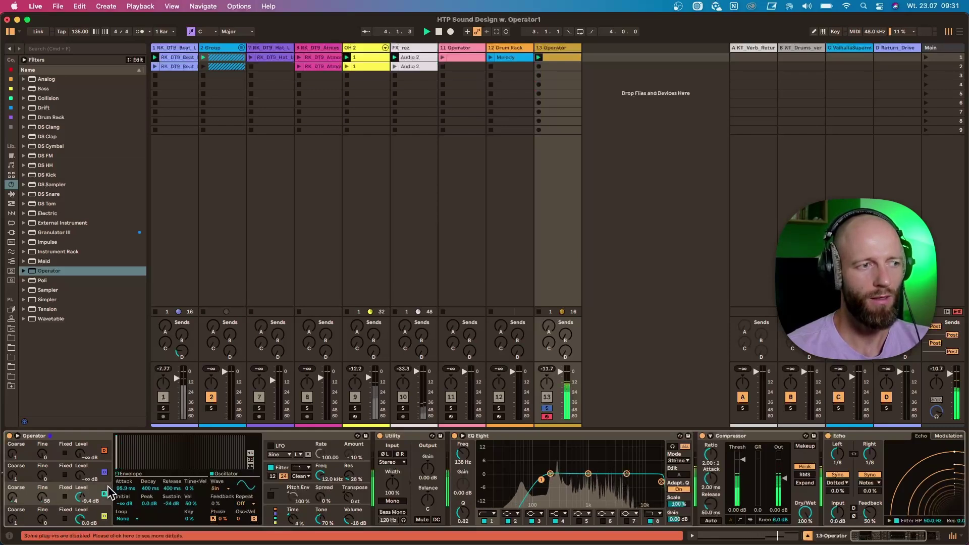
{"action": "mouse_move", "coordinate": [123, 448]}
{"action": "left_mouse_down"}
{"action": "mouse_move", "coordinate": [134, 433]}
{"action": "mouse_move", "coordinate": [146, 452]}
{"action": "left_mouse_up"}
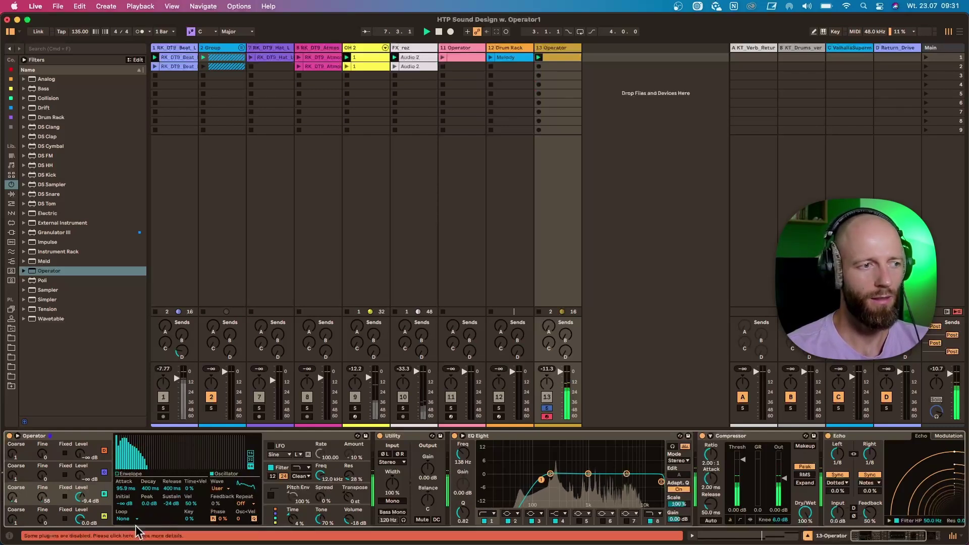
Unsolo track 13 and adjust Operator's global Time to 18% and its filter frequency to 2.28 kHz.
{"action": "left_click_drag", "start_coordinate": [292, 518], "coordinate": [287, 510]}
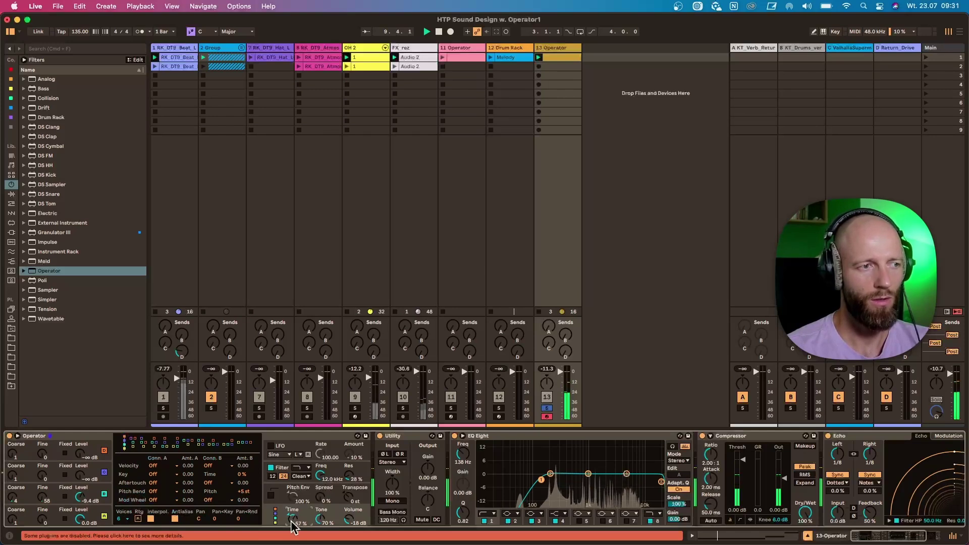
{"action": "left_click", "coordinate": [547, 408]}
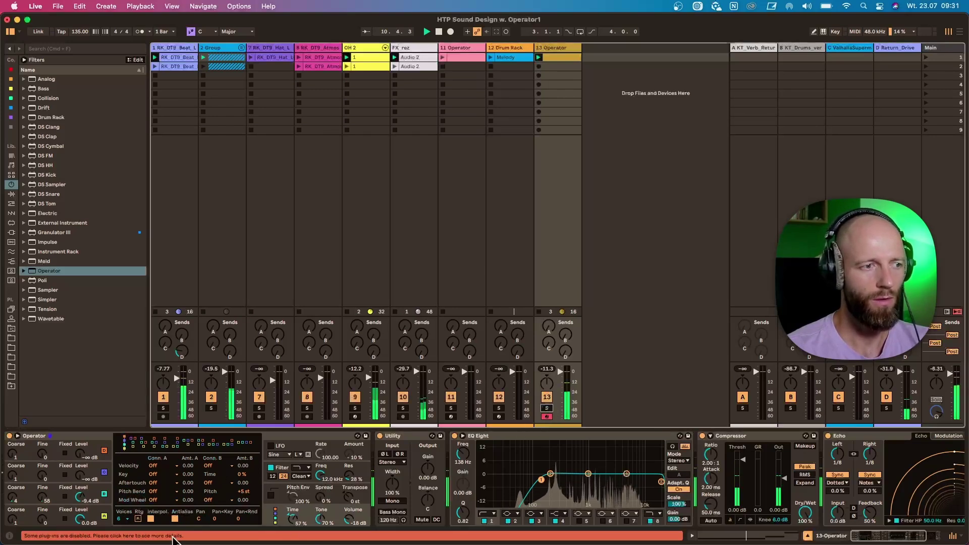
{"action": "left_click_drag", "start_coordinate": [292, 523], "coordinate": [320, 491]}
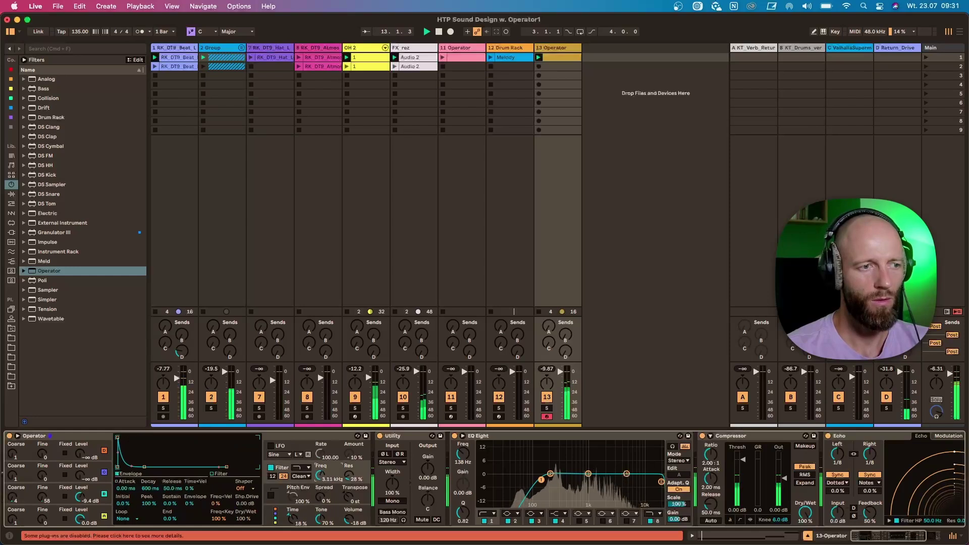
Loop Operator's filter envelope with attack 4.96 ms, decay 80.1 ms, loop time 52.8 ms and amount 48%, and set the filter frequency to 961 Hz.
{"action": "left_click", "coordinate": [133, 519]}
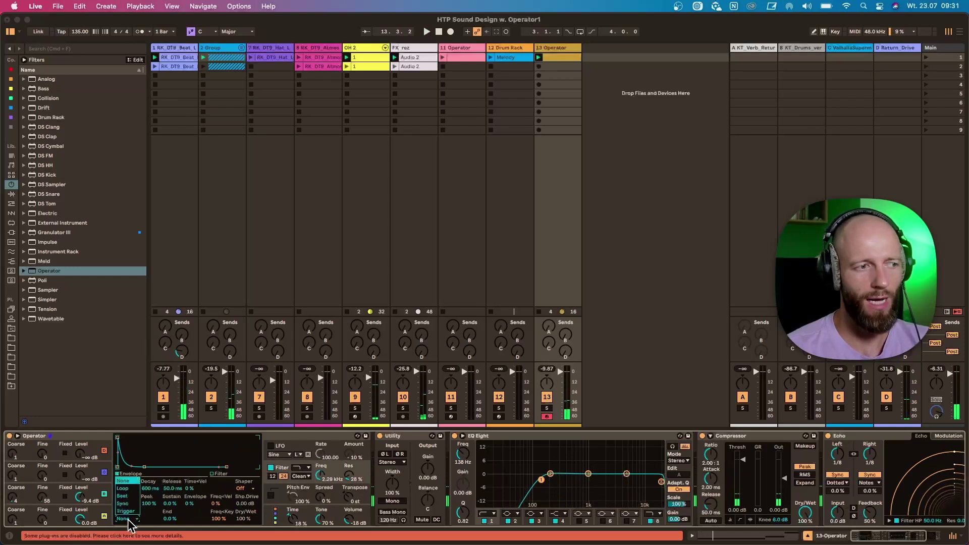
{"action": "left_click", "coordinate": [128, 488]}
{"action": "key", "text": "space"}
{"action": "left_click_drag", "start_coordinate": [153, 519], "coordinate": [151, 502]}
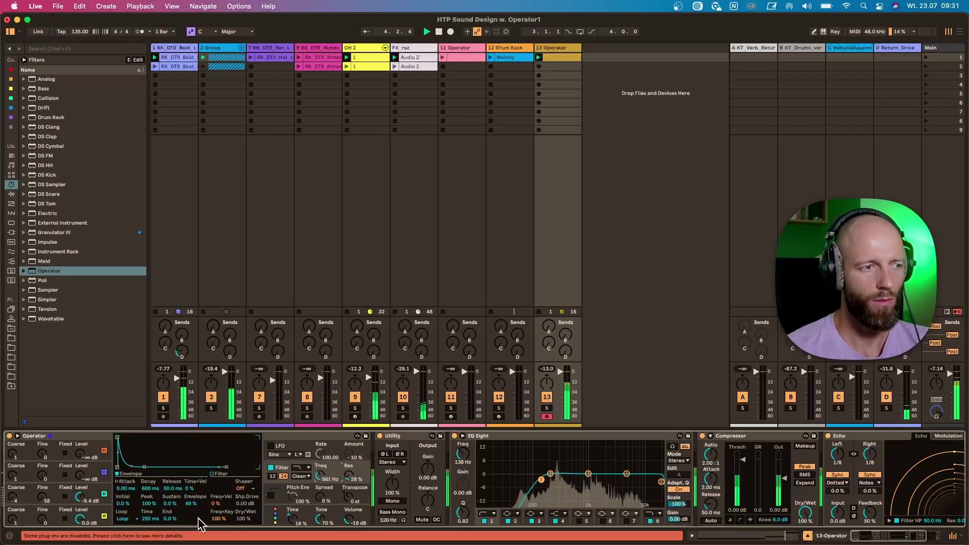
{"action": "left_click_drag", "start_coordinate": [151, 519], "coordinate": [151, 522]}
{"action": "left_click_drag", "start_coordinate": [126, 488], "coordinate": [127, 474]}
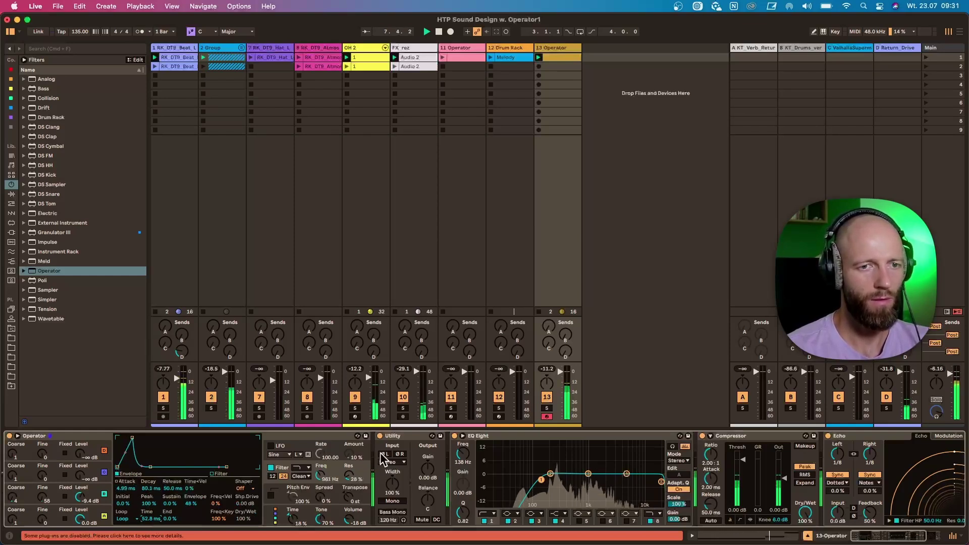
Insert the Roar preset Bass Synthetic Crunch directly after Operator on track 13.
{"action": "left_click", "coordinate": [11, 117]}
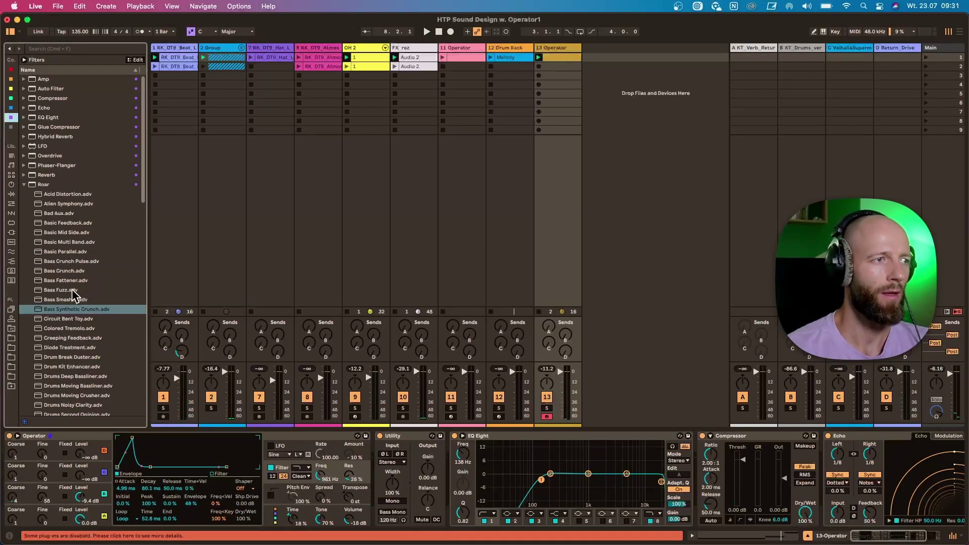
{"action": "left_click_drag", "start_coordinate": [83, 317], "coordinate": [376, 455]}
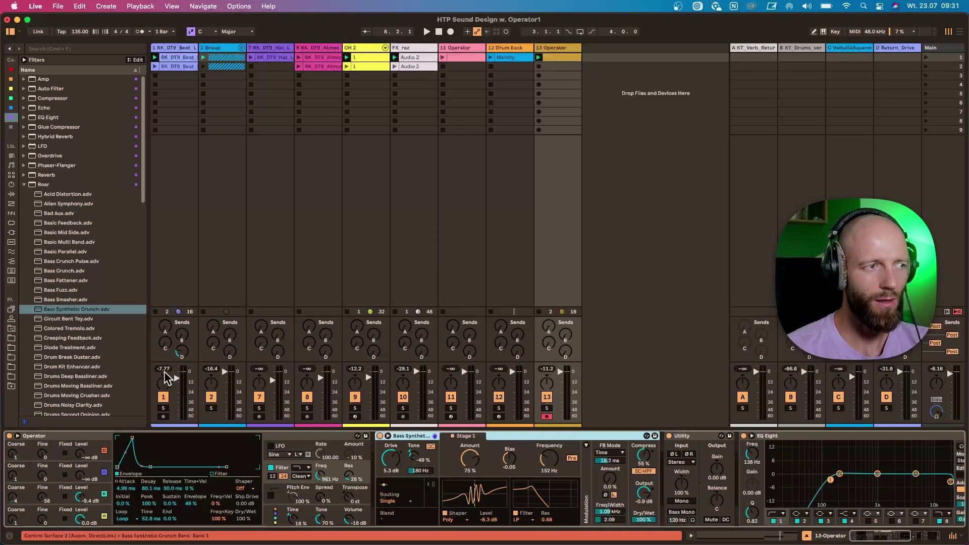
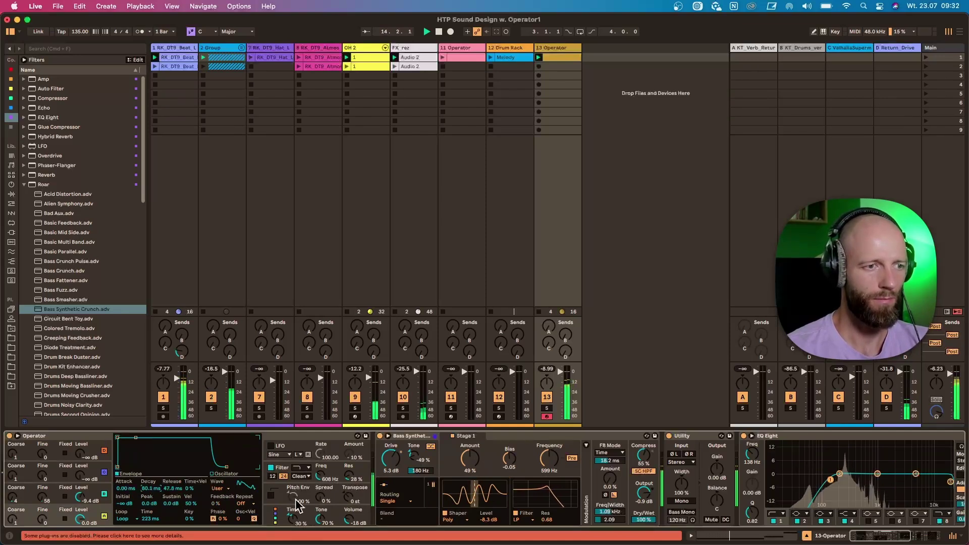
During playback, set Operator's Time to 33%, oscillator A's decay to 134 ms, and the filter to 549 Hz with a 1.47 s envelope loop.
{"action": "left_click", "coordinate": [356, 504]}
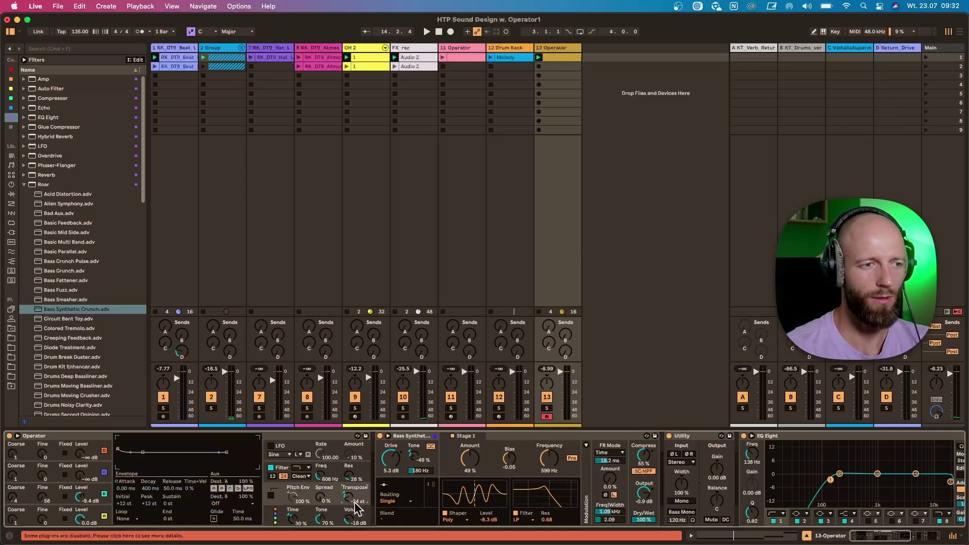
{"action": "key", "text": "space"}
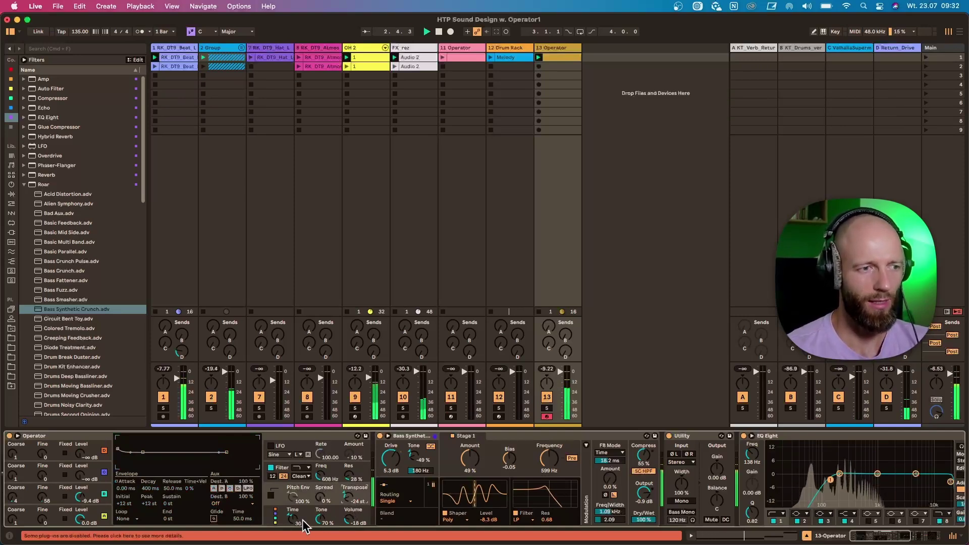
{"action": "left_click_drag", "start_coordinate": [294, 520], "coordinate": [294, 517]}
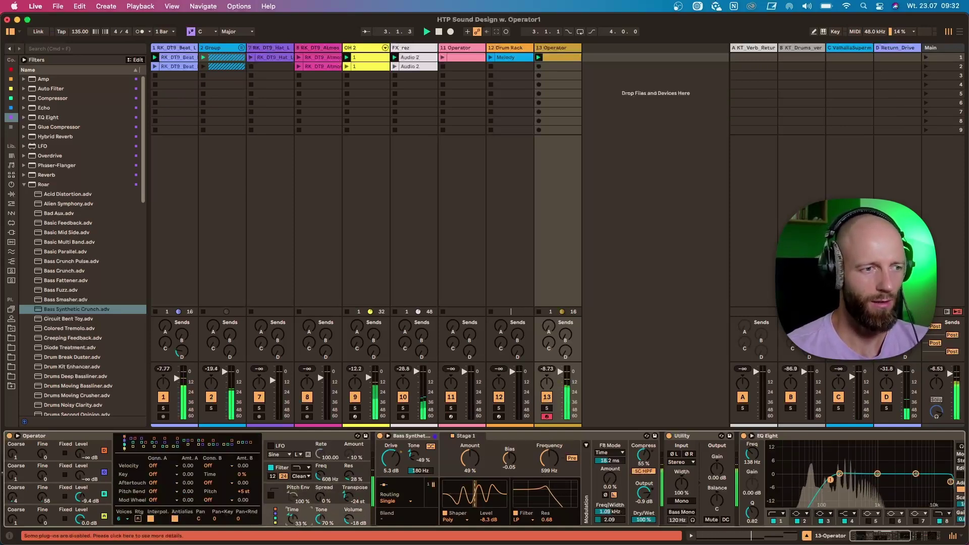
{"action": "left_click", "coordinate": [108, 501]}
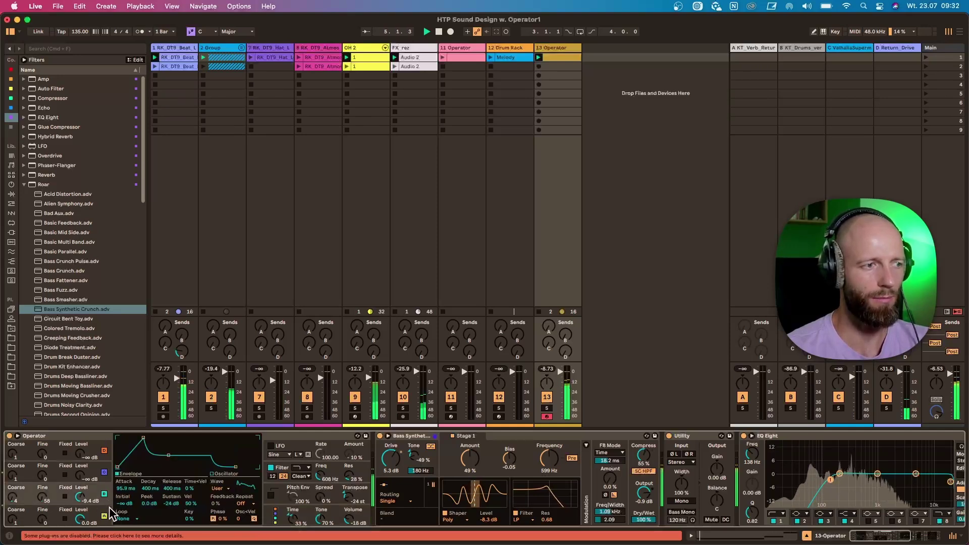
{"action": "left_click", "coordinate": [109, 506]}
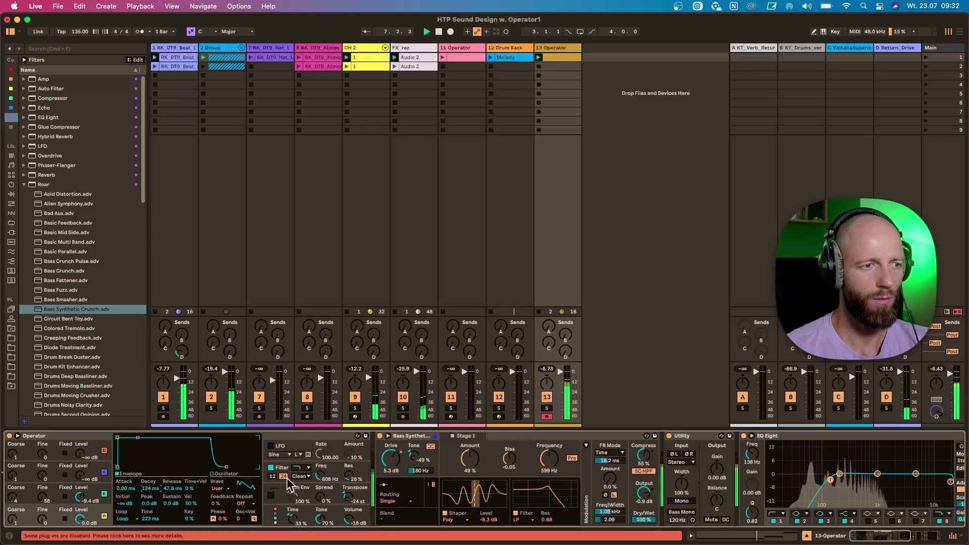
{"action": "left_click", "coordinate": [321, 480]}
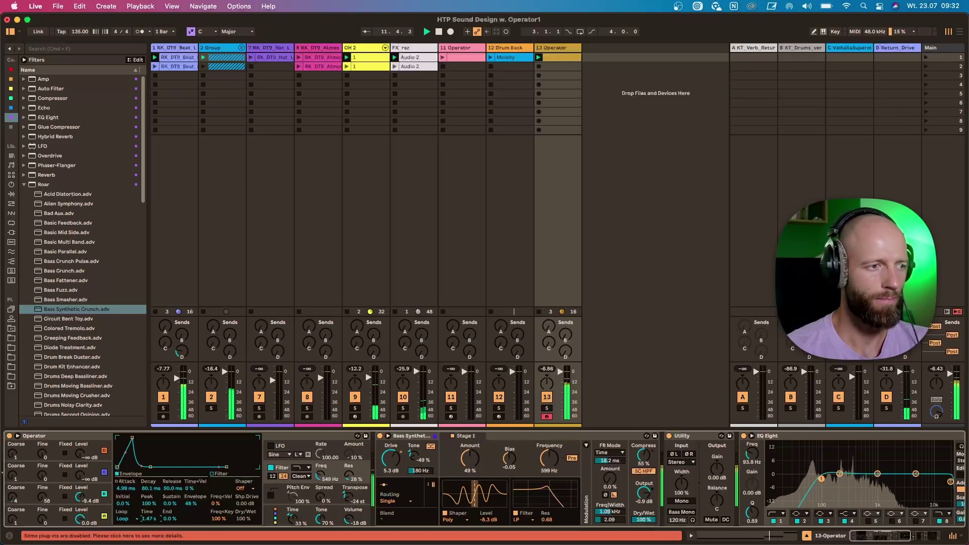
Set oscillator B's sustain to -42 dB and oscillator A's decay to 2.49 s with a 267 ms loop time.
{"action": "left_click", "coordinate": [110, 498]}
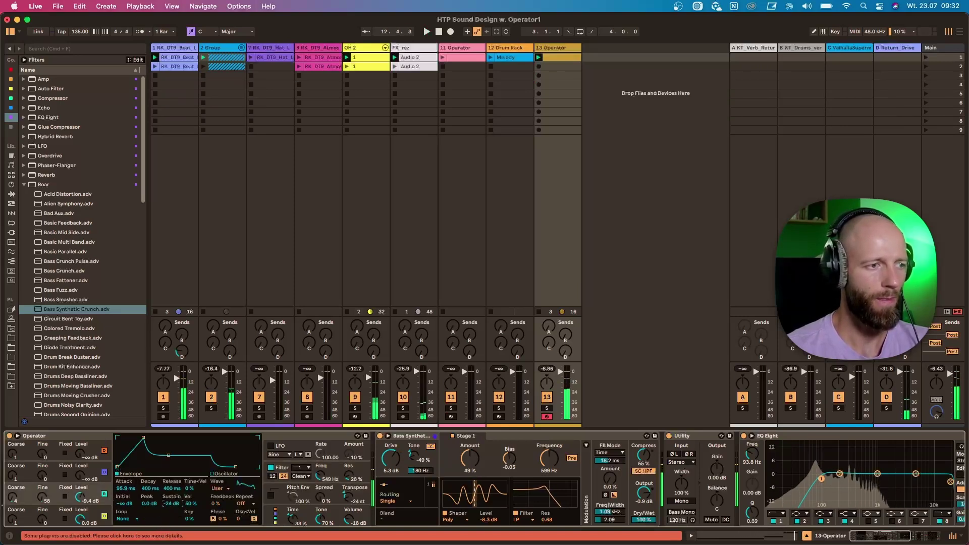
{"action": "left_click_drag", "start_coordinate": [172, 503], "coordinate": [174, 530]}
{"action": "left_click", "coordinate": [104, 512]}
{"action": "left_click", "coordinate": [150, 486]}
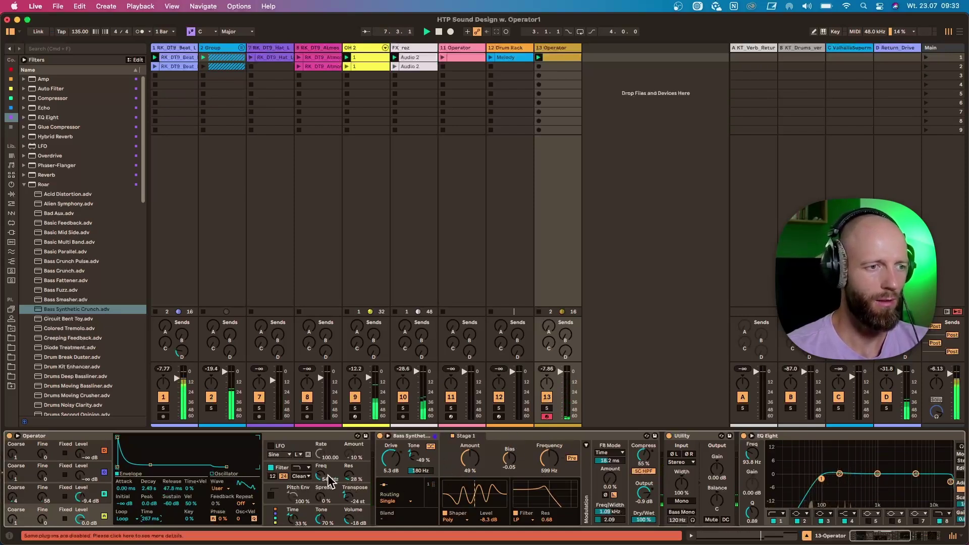
Set Operator's filter frequency to 824 Hz and oscillator A's sustain to -20 dB.
{"action": "left_click_drag", "start_coordinate": [328, 476], "coordinate": [327, 471]}
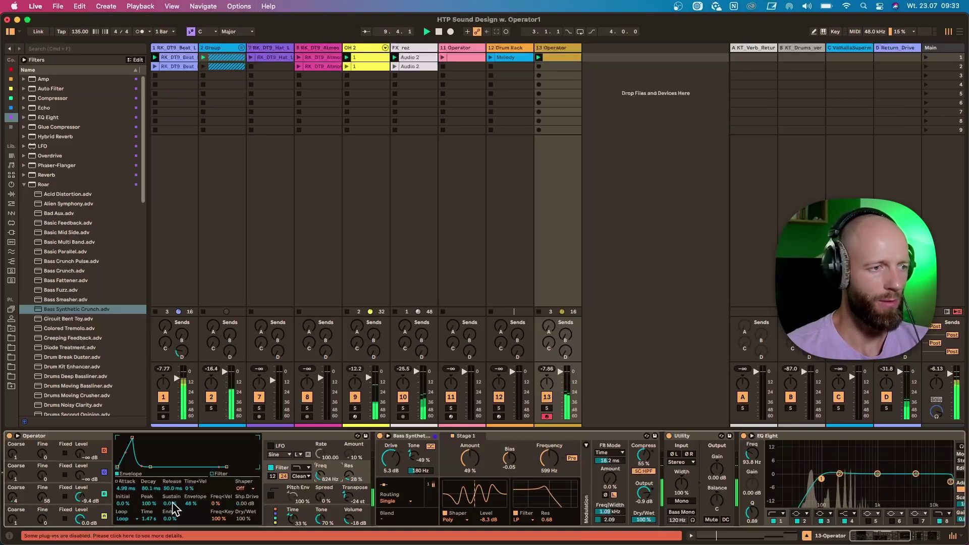
{"action": "left_click", "coordinate": [115, 510]}
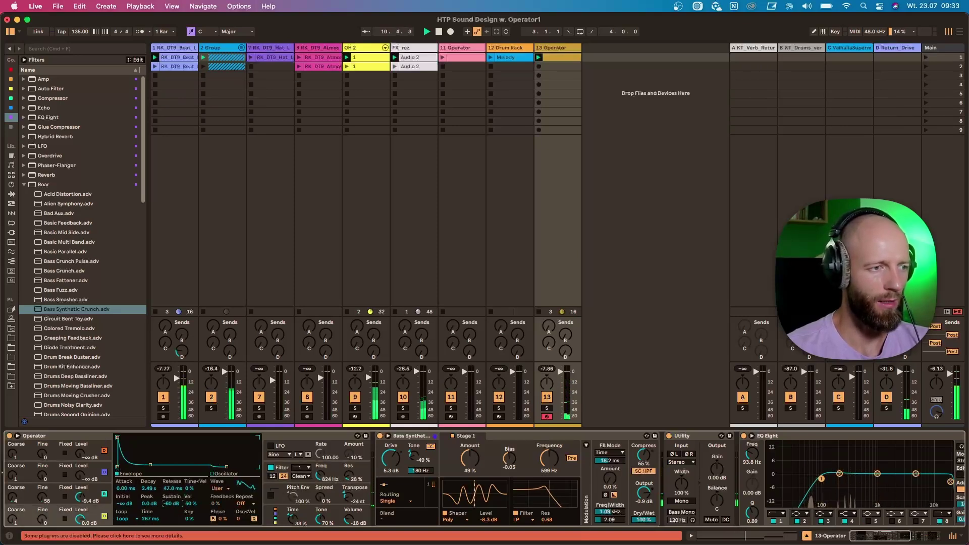
{"action": "mouse_move", "coordinate": [164, 504]}
{"action": "left_mouse_down"}
{"action": "mouse_move", "coordinate": [164, 493]}
{"action": "mouse_move", "coordinate": [166, 504]}
{"action": "left_mouse_up"}
Set Roar's filter frequency to 310 Hz, Operator's filter frequency to 2.80 kHz and its global Time to 52%.
{"action": "left_click_drag", "start_coordinate": [550, 469], "coordinate": [550, 480]}
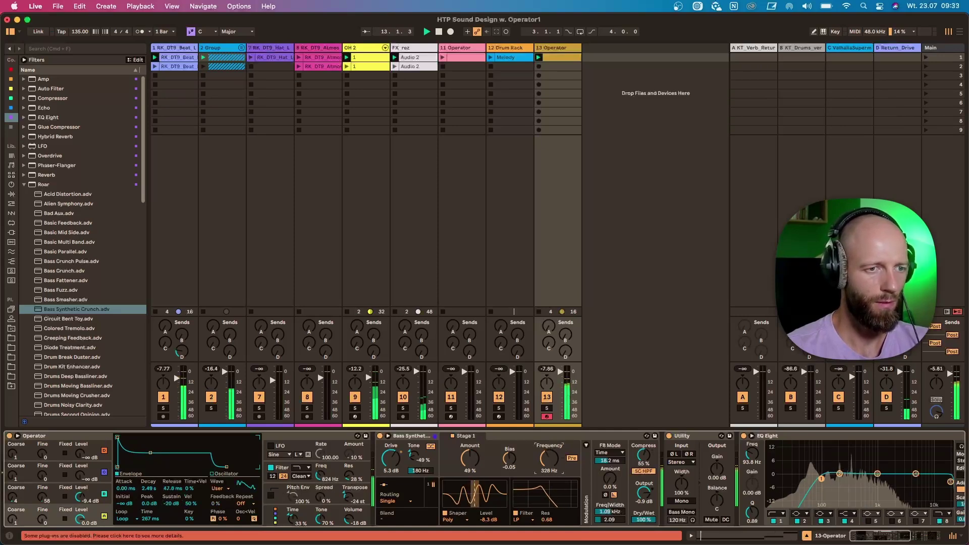
{"action": "left_click_drag", "start_coordinate": [320, 476], "coordinate": [319, 468]}
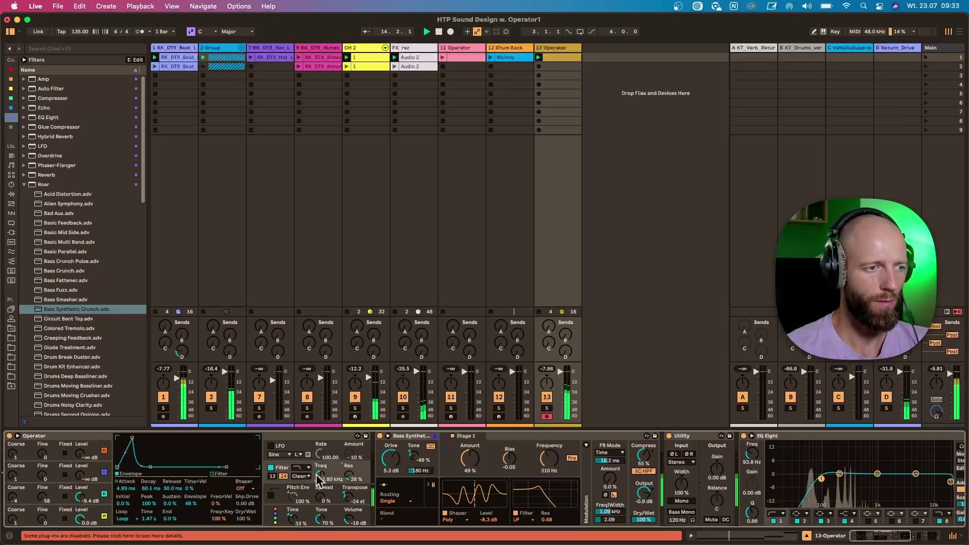
{"action": "left_click_drag", "start_coordinate": [293, 519], "coordinate": [292, 521]}
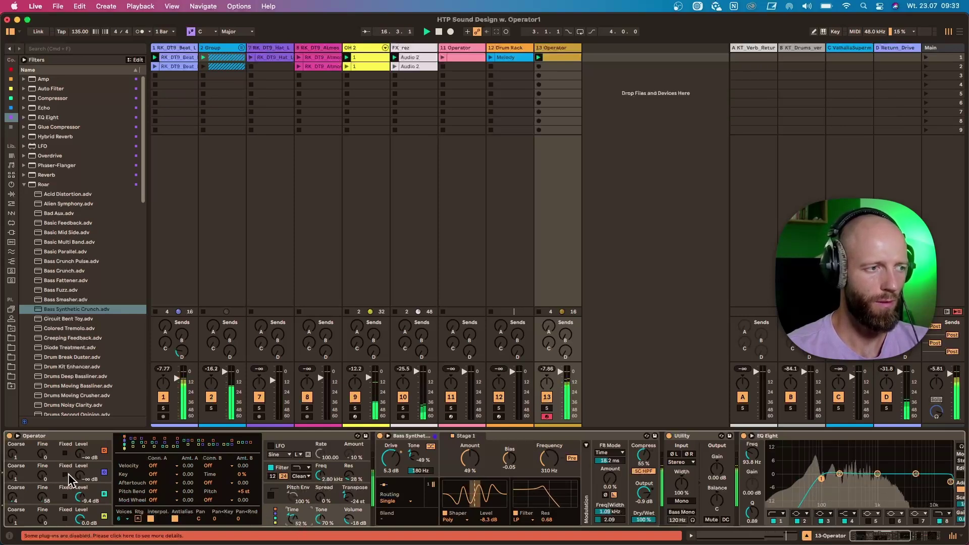
Set oscillator B's coarse to 2, level to -13 dB and attack to 1.92 ms, and lower Operator's filter frequency to 302 Hz.
{"action": "left_click_drag", "start_coordinate": [86, 498], "coordinate": [87, 489]}
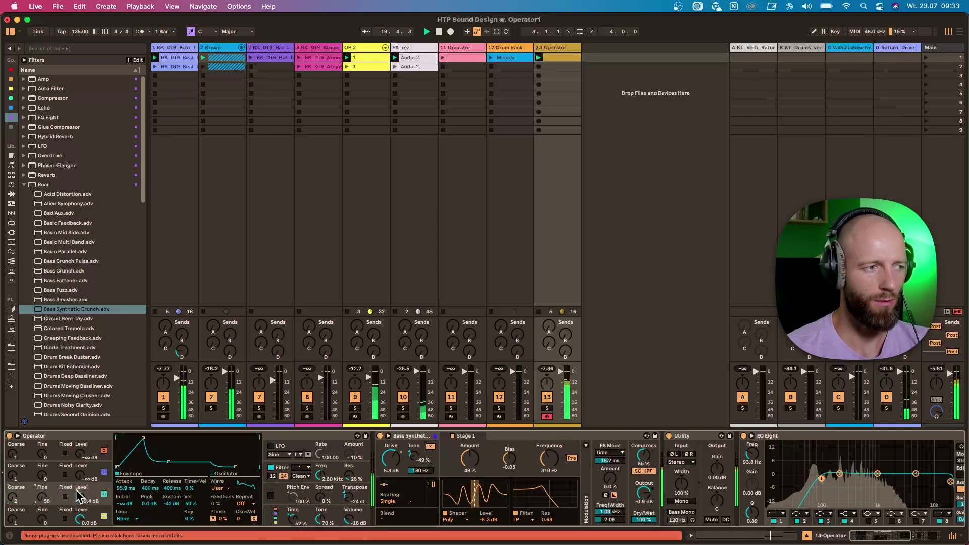
{"action": "left_click_drag", "start_coordinate": [134, 490], "coordinate": [134, 525]}
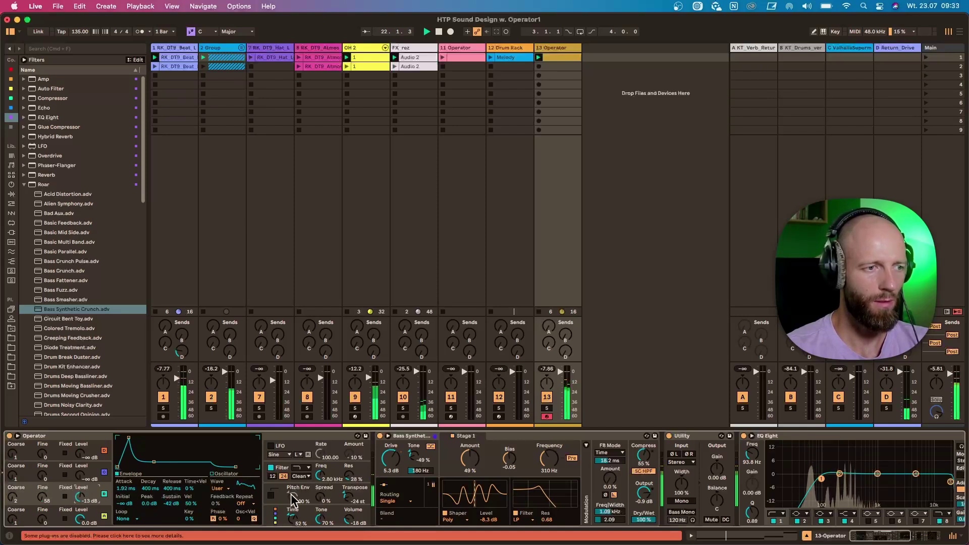
{"action": "left_click_drag", "start_coordinate": [319, 476], "coordinate": [320, 492]}
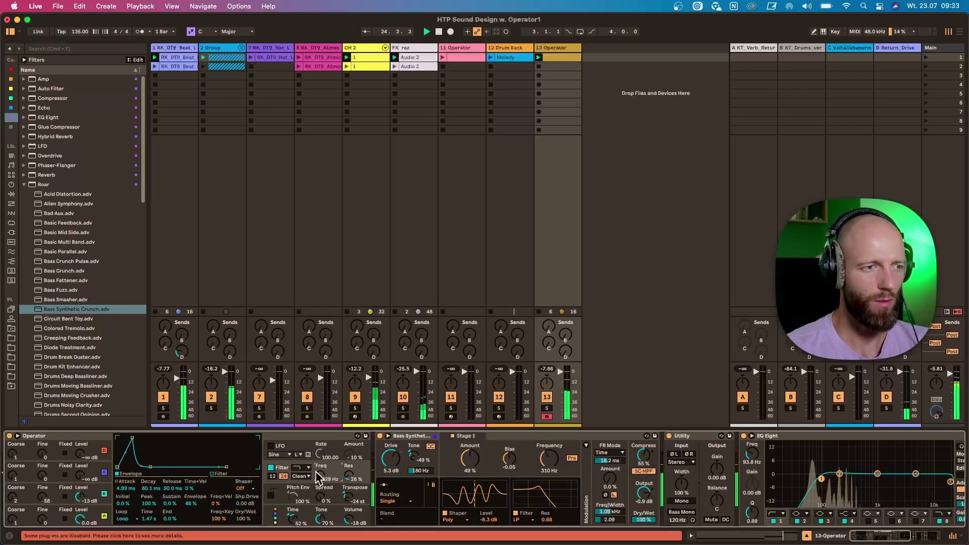
{"action": "left_click_drag", "start_coordinate": [319, 477], "coordinate": [319, 482]}
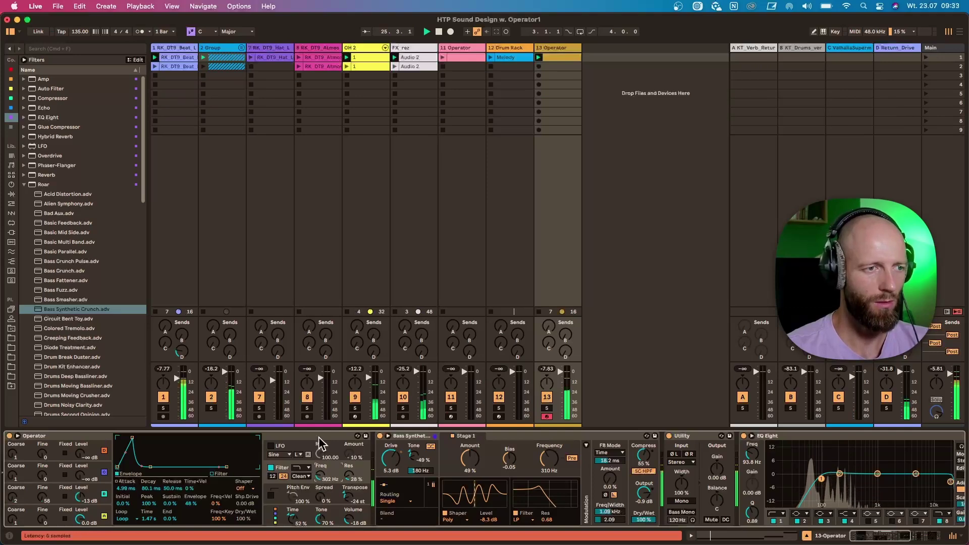
Open track 13's MIDI clip in an enlarged editor, shorten its long C3 note and add a C3 copy starting at 1.3.3.
{"action": "scroll", "coordinate": [335, 439], "scroll_direction": "right", "scroll_amount": 6}
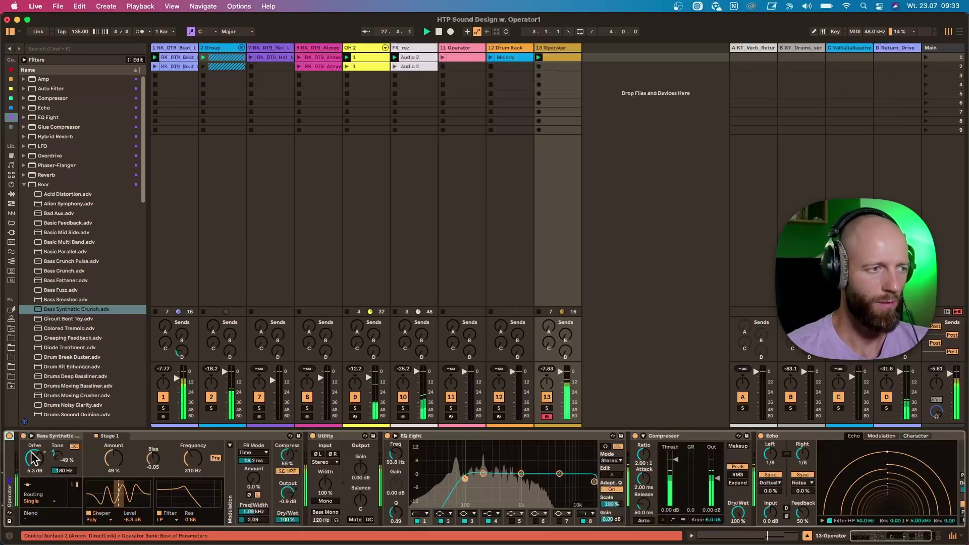
{"action": "double_click", "coordinate": [561, 57]}
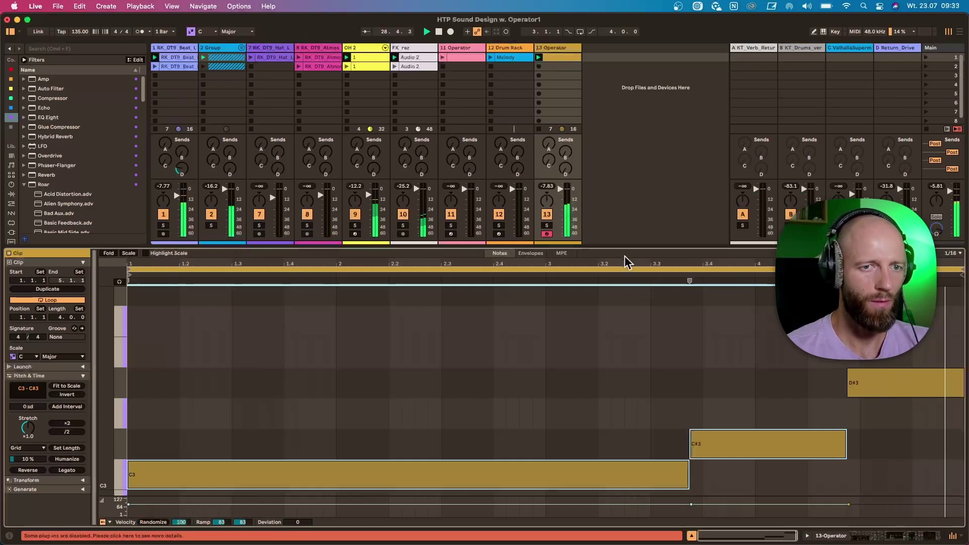
{"action": "left_click_drag", "start_coordinate": [621, 246], "coordinate": [637, 199]}
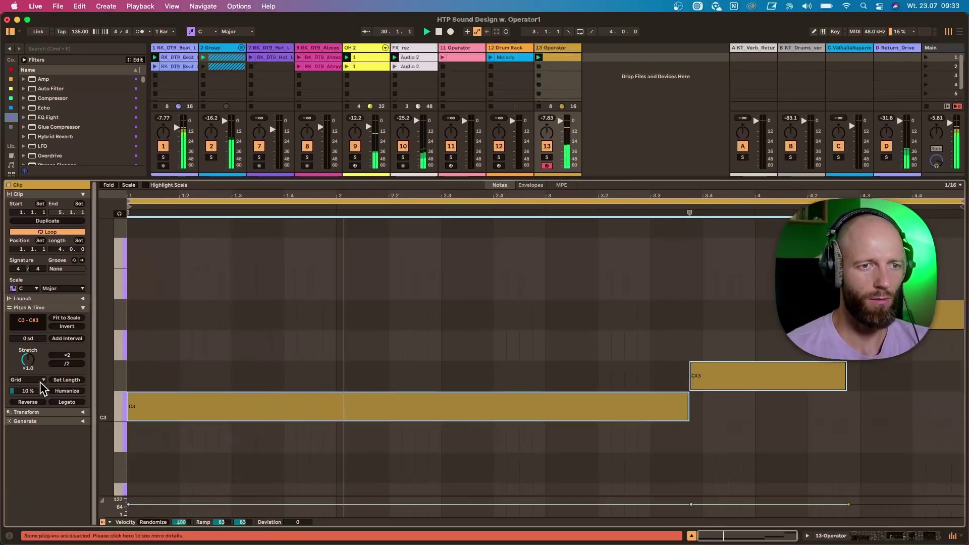
{"action": "left_click", "coordinate": [142, 385]}
{"action": "left_click_drag", "start_coordinate": [686, 406], "coordinate": [296, 414]}
{"action": "key", "text": "super+d"}
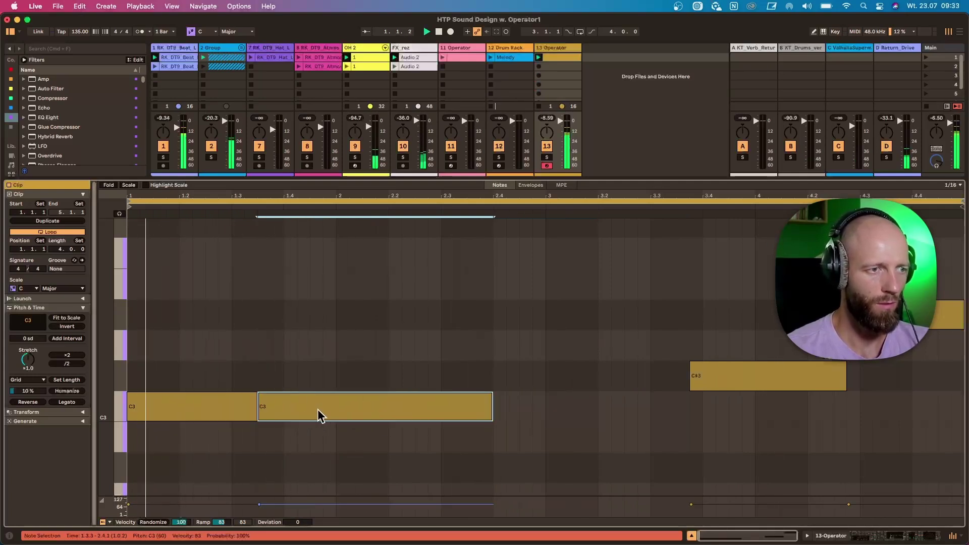
Add a C3 copy at 2.1.1 with the second note ending there, and place another short C3 copy at 2.3.3.
{"action": "left_click_drag", "start_coordinate": [467, 412], "coordinate": [552, 404]}
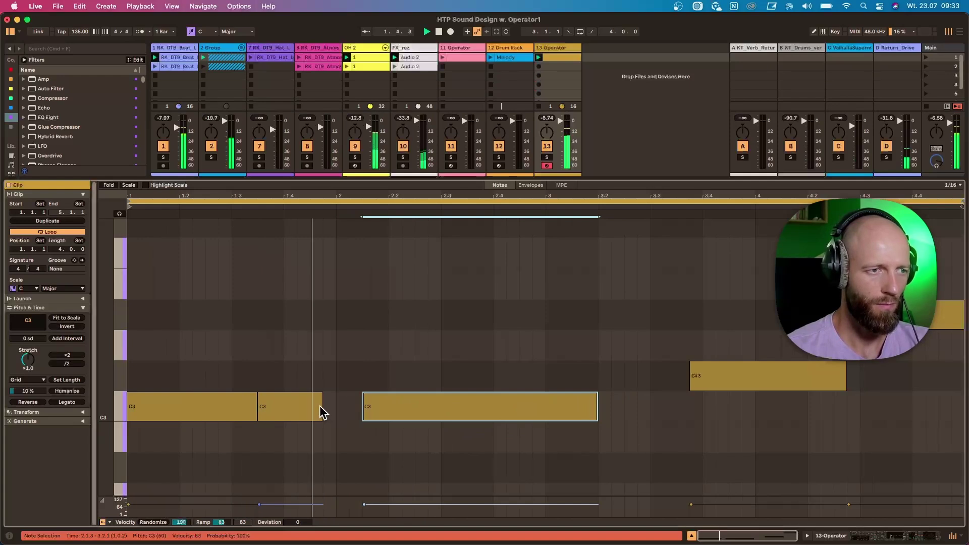
{"action": "left_click_drag", "start_coordinate": [320, 407], "coordinate": [389, 407]}
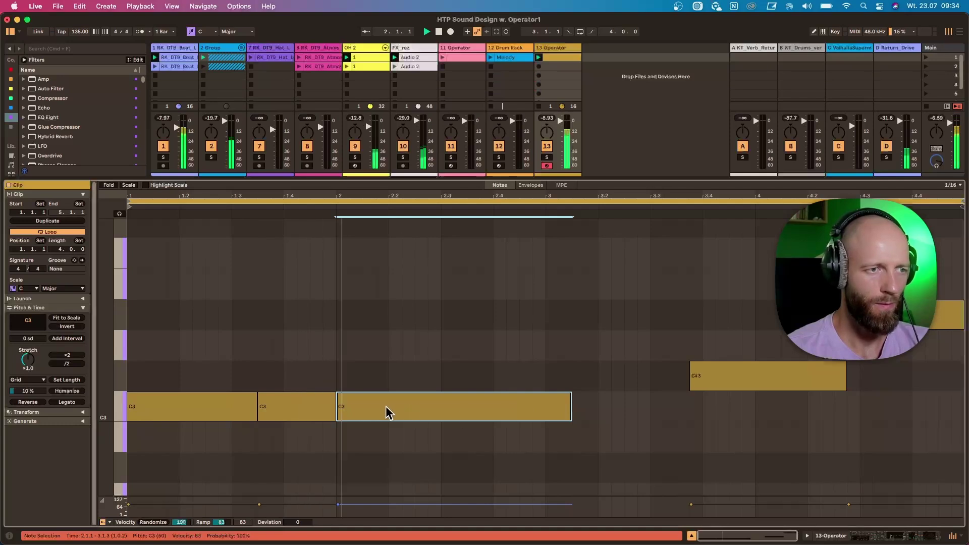
{"action": "left_click_drag", "start_coordinate": [282, 414], "coordinate": [511, 407], "text": "alt"}
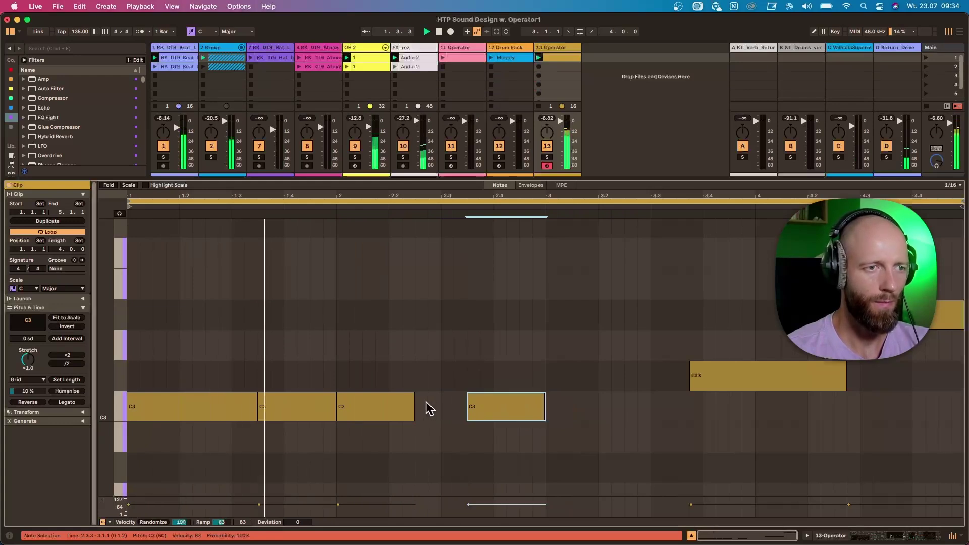
Extend the third C3 to 2.3.3, raise the fourth note to C#3, and fill from 3.1.1 to the existing C#3 with a C3 note.
{"action": "left_click_drag", "start_coordinate": [414, 406], "coordinate": [465, 404]}
{"action": "left_click", "coordinate": [520, 410]}
{"action": "left_click_drag", "start_coordinate": [522, 417], "coordinate": [688, 415]}
{"action": "double_click", "coordinate": [554, 417]}
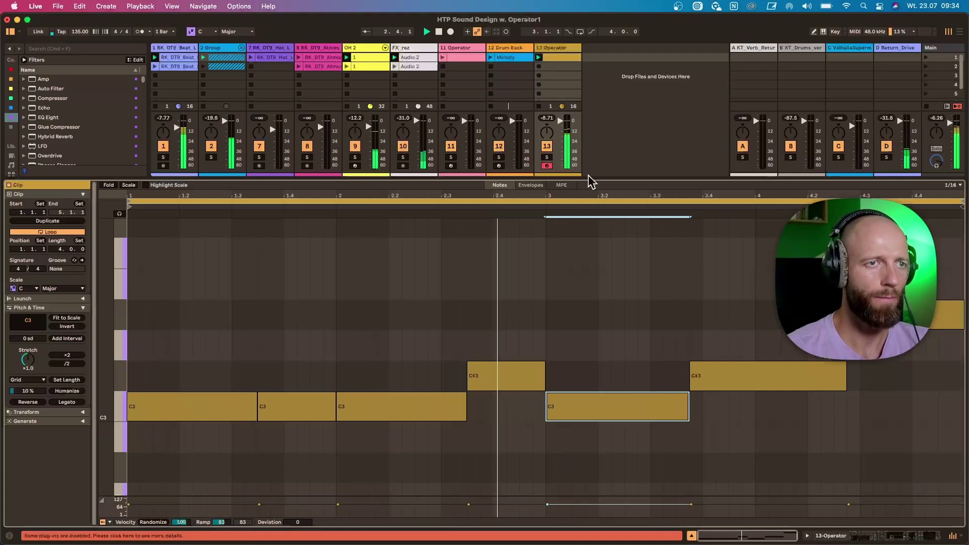
Return to track 13's device chain and set Roar's filter frequency to 249 Hz.
{"action": "left_click_drag", "start_coordinate": [589, 178], "coordinate": [590, 379]}
{"action": "left_click", "coordinate": [562, 49]}
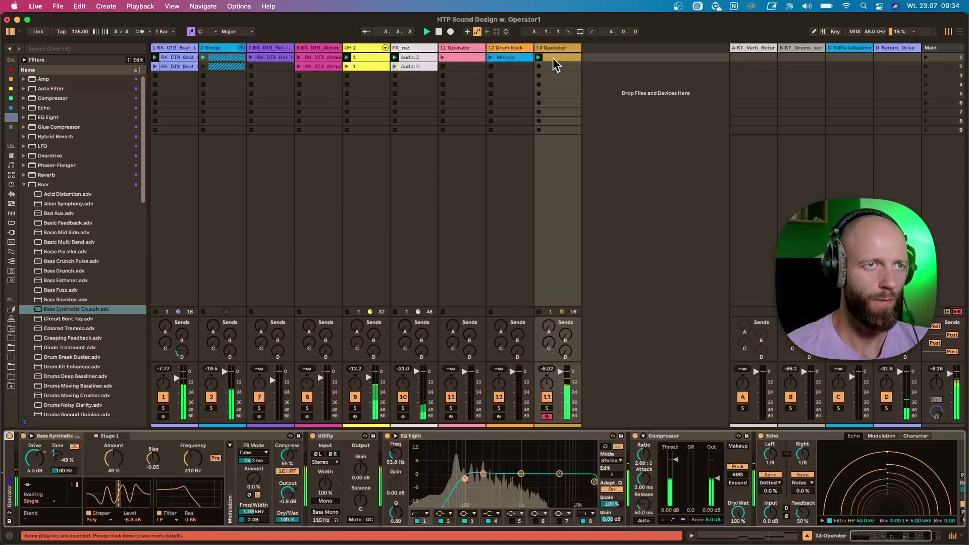
{"action": "left_click_drag", "start_coordinate": [200, 459], "coordinate": [200, 434]}
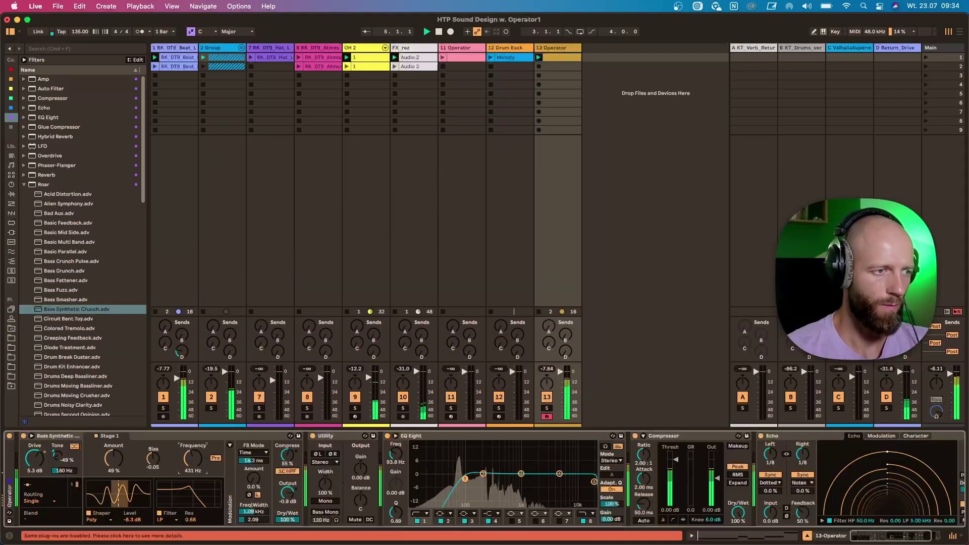
Set Operator's filter frequency to 347 Hz, and its filter envelope's loop time to 90.6 ms and attack to 3.72 ms.
{"action": "double_click", "coordinate": [11, 468]}
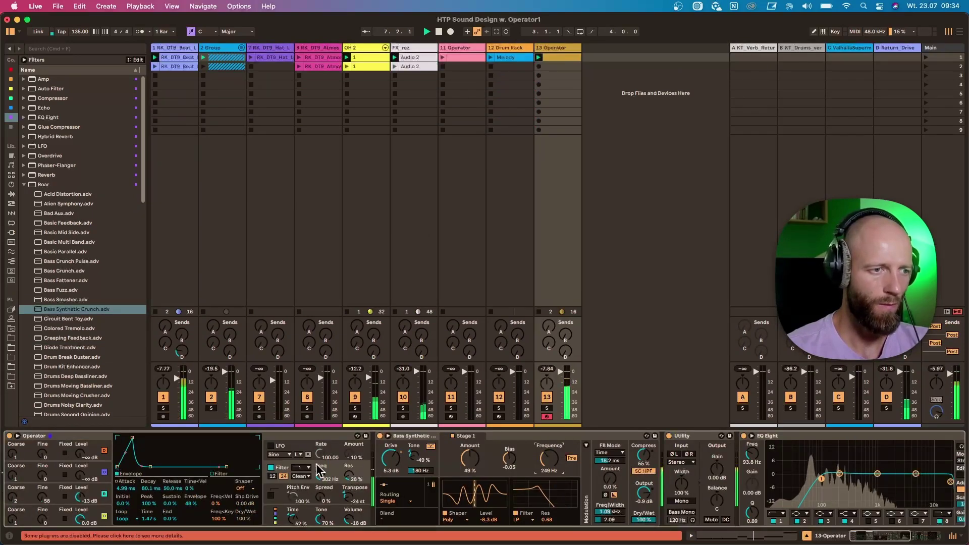
{"action": "left_click_drag", "start_coordinate": [319, 476], "coordinate": [319, 473]}
{"action": "left_click_drag", "start_coordinate": [149, 519], "coordinate": [149, 536]}
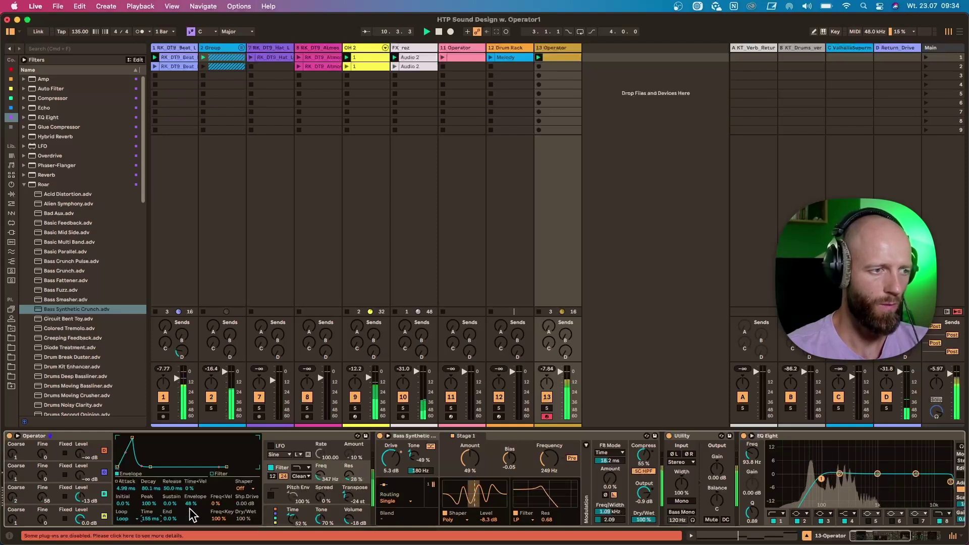
{"action": "left_click_drag", "start_coordinate": [161, 519], "coordinate": [161, 525]}
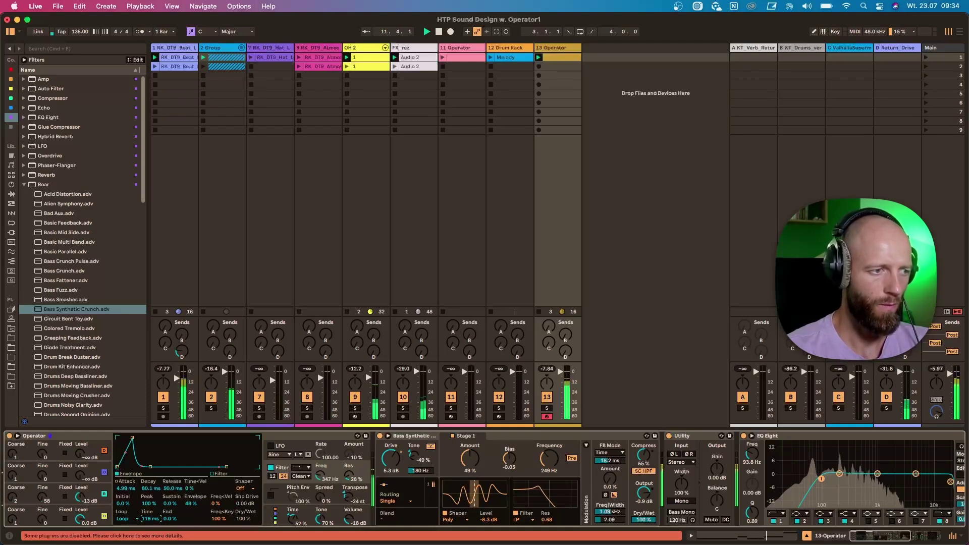
{"action": "left_click_drag", "start_coordinate": [123, 489], "coordinate": [123, 480]}
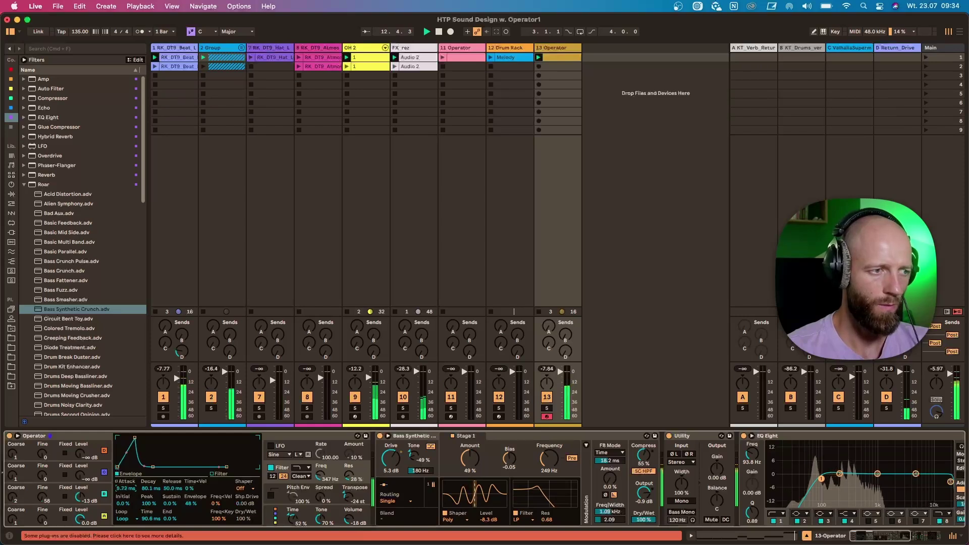
Enable Operator's LFO, route it to the filter only instead of the oscillators, lower its rate to 42.33 and restart playback.
{"action": "left_click", "coordinate": [271, 446]}
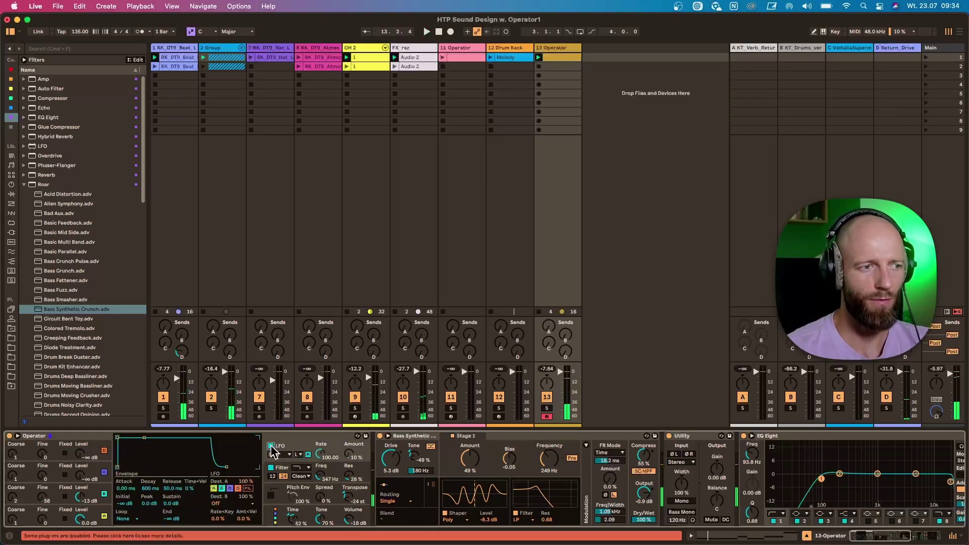
{"action": "left_click", "coordinate": [214, 489]}
{"action": "left_click", "coordinate": [222, 488]}
{"action": "left_click", "coordinate": [229, 488]}
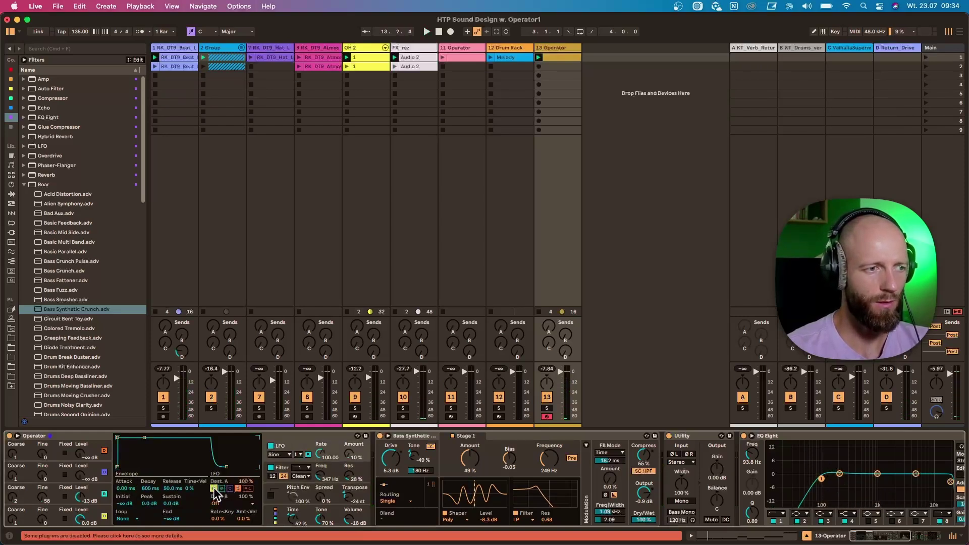
{"action": "left_click", "coordinate": [238, 489]}
{"action": "left_click", "coordinate": [248, 489]}
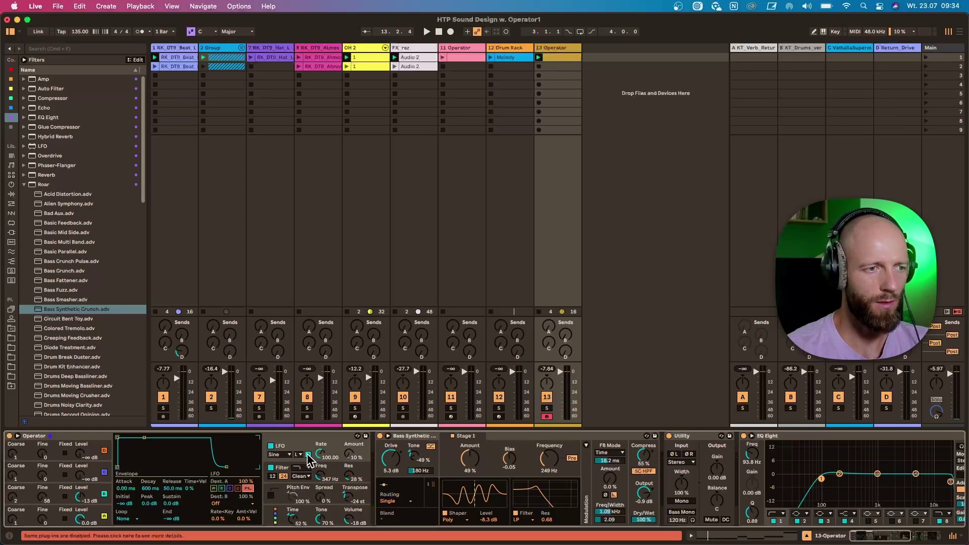
{"action": "left_click_drag", "start_coordinate": [319, 460], "coordinate": [319, 485]}
{"action": "key", "text": "space"}
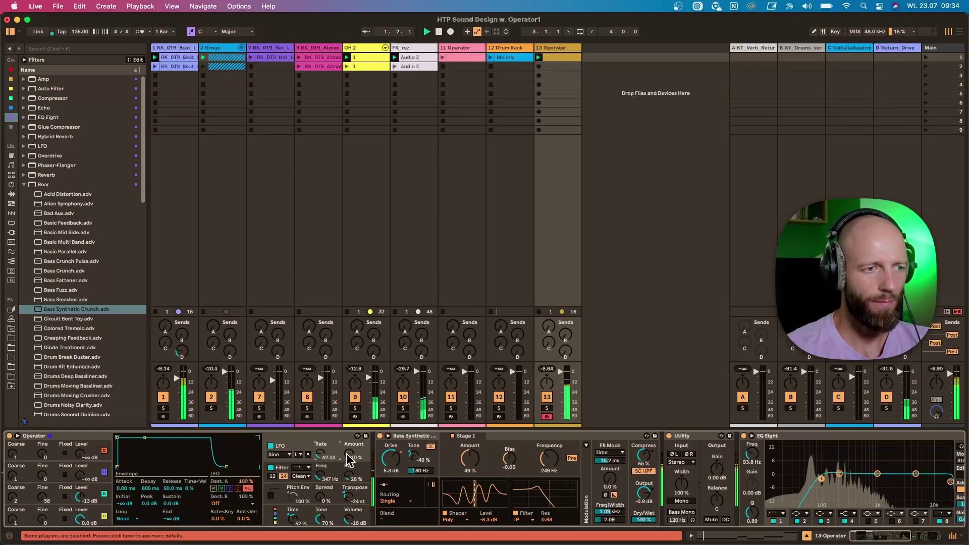
Set Operator's LFO rate to 33.26 and its amount to 41 %.
{"action": "left_click_drag", "start_coordinate": [348, 455], "coordinate": [342, 461]}
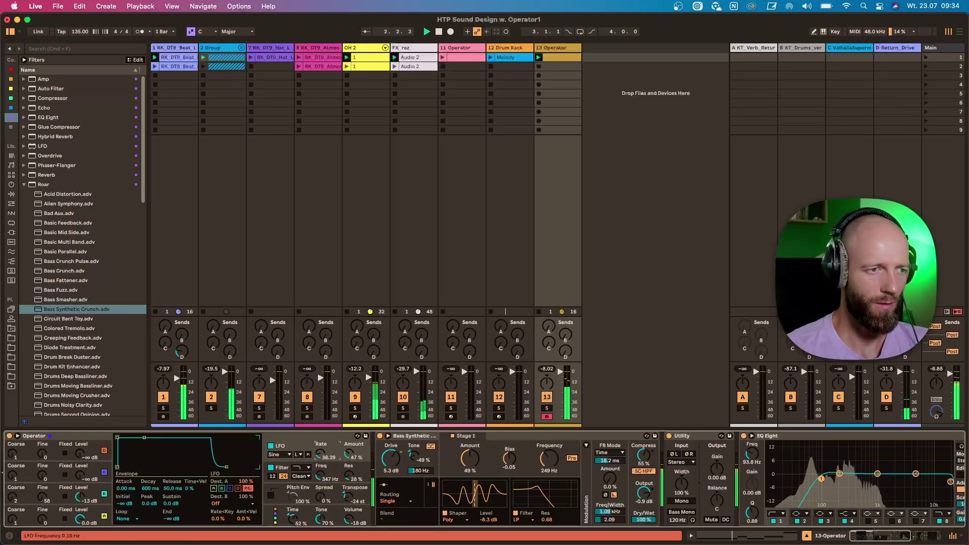
{"action": "scroll", "coordinate": [294, 440], "scroll_direction": "right", "scroll_amount": 5}
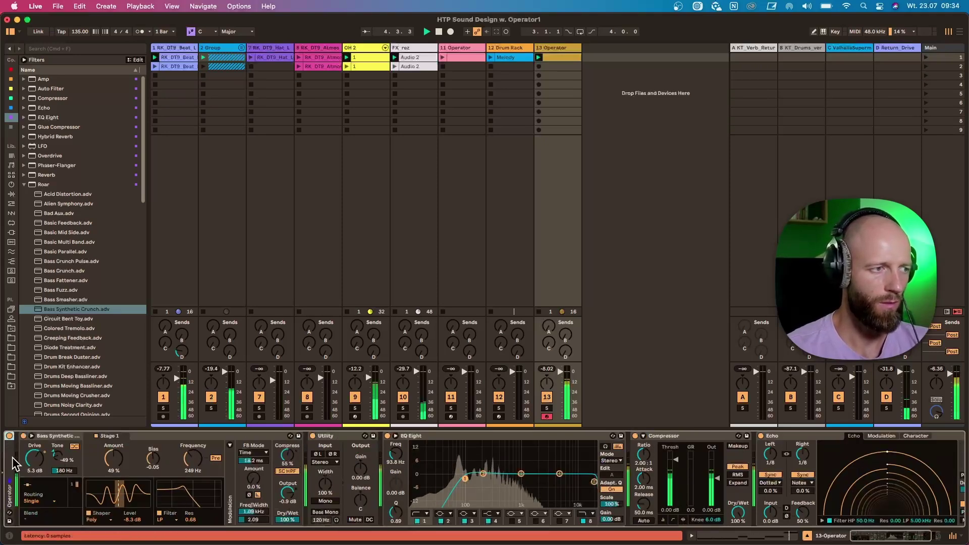
{"action": "scroll", "coordinate": [16, 465], "scroll_direction": "left", "scroll_amount": 5}
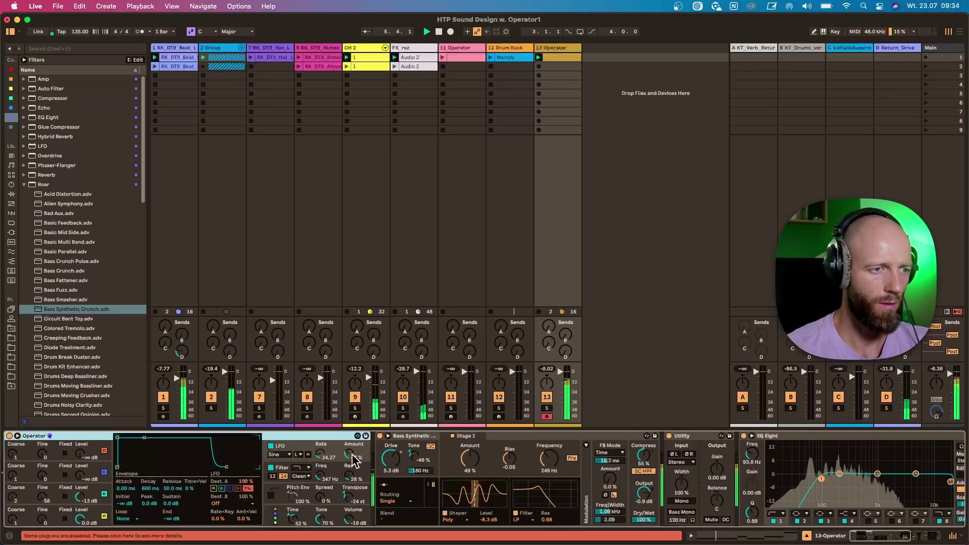
{"action": "left_click_drag", "start_coordinate": [354, 457], "coordinate": [321, 478]}
Look over track 13's clip notes, return to its device chain and set Operator's filter frequency to 418 Hz.
{"action": "left_click", "coordinate": [321, 479]}
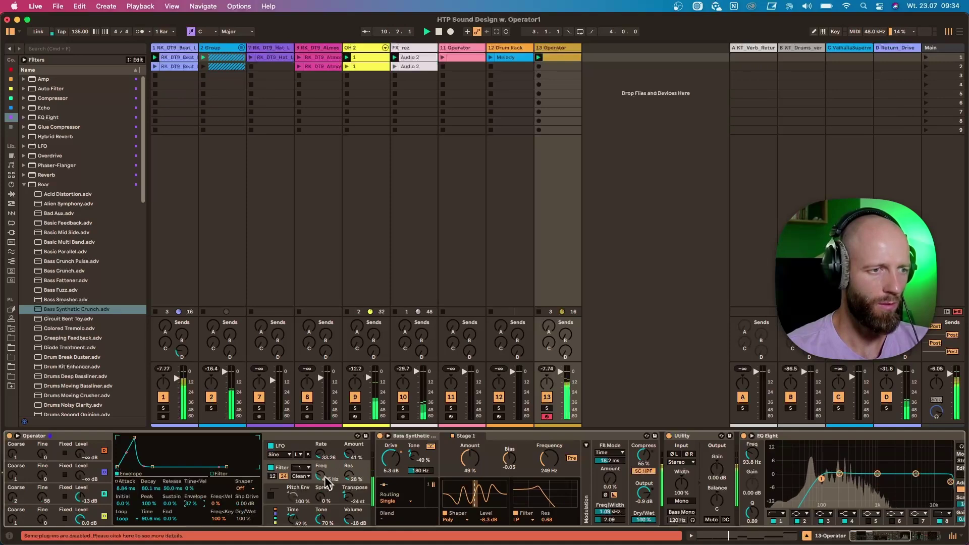
{"action": "double_click", "coordinate": [556, 60]}
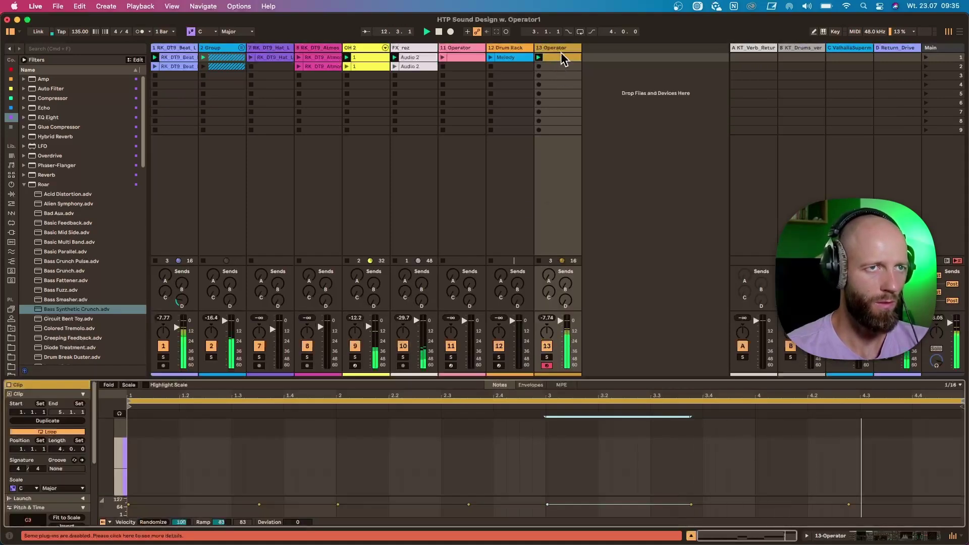
{"action": "double_click", "coordinate": [563, 48]}
{"action": "left_click_drag", "start_coordinate": [318, 477], "coordinate": [318, 477]}
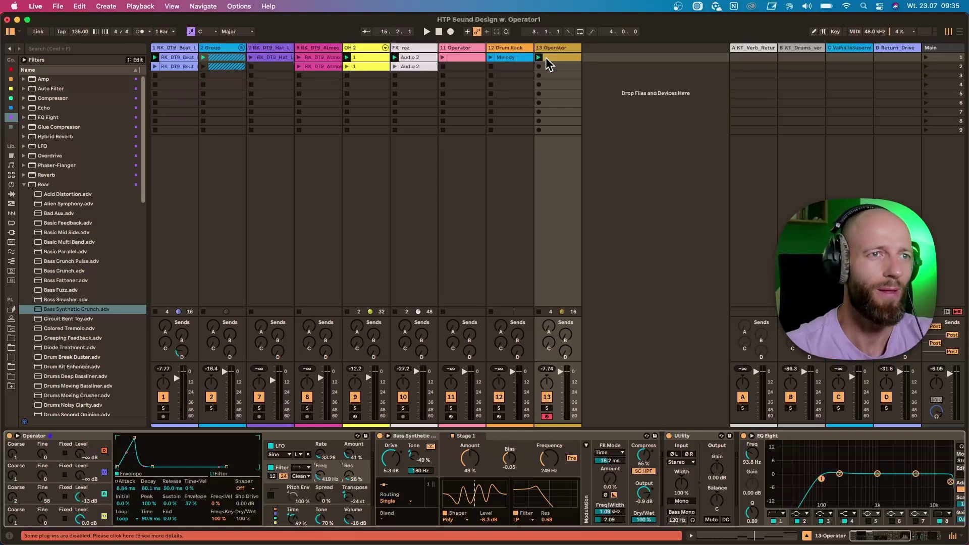
Duplicate track 13 and move the Melody clip from the Drum Rack track into the duplicate's first slot, ending on its device chain.
{"action": "key", "text": "super+d"}
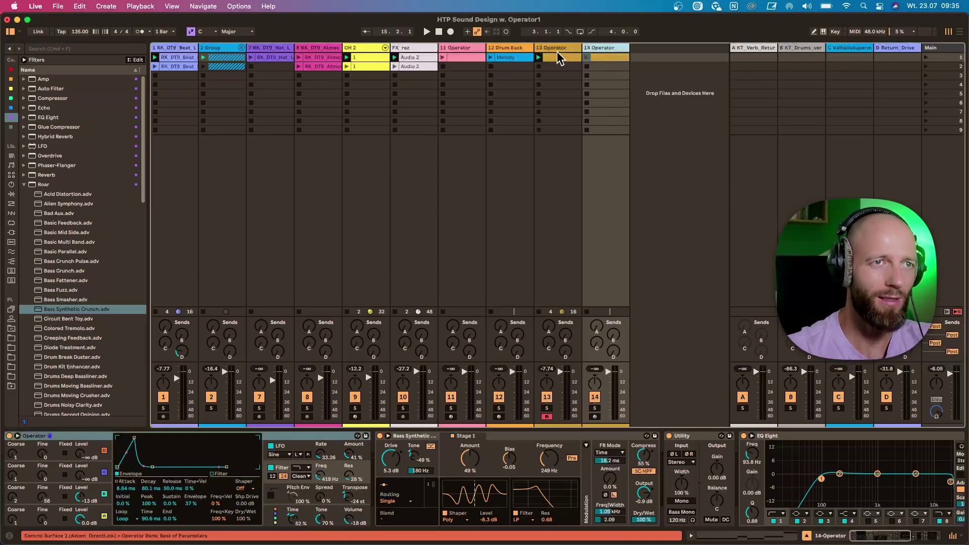
{"action": "double_click", "coordinate": [513, 63]}
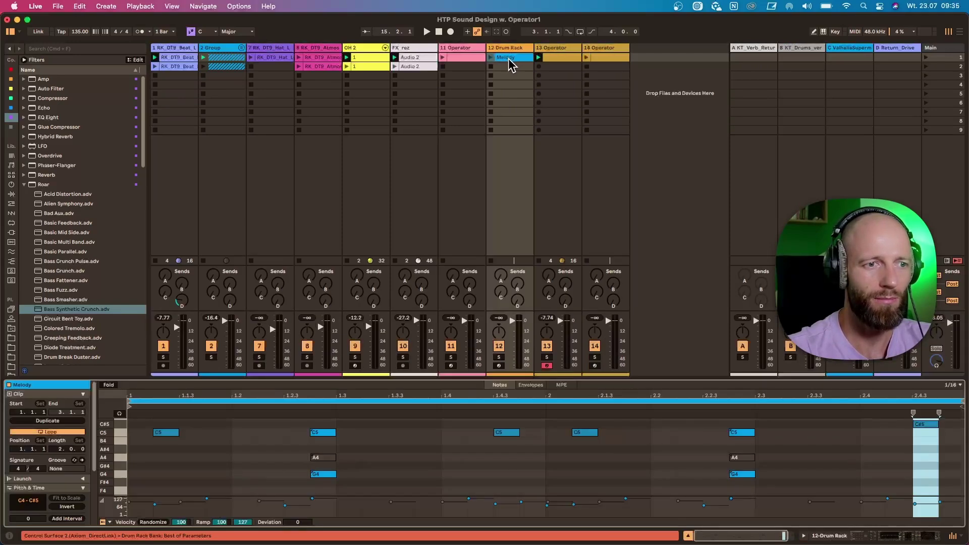
{"action": "left_click_drag", "start_coordinate": [511, 60], "coordinate": [611, 60]}
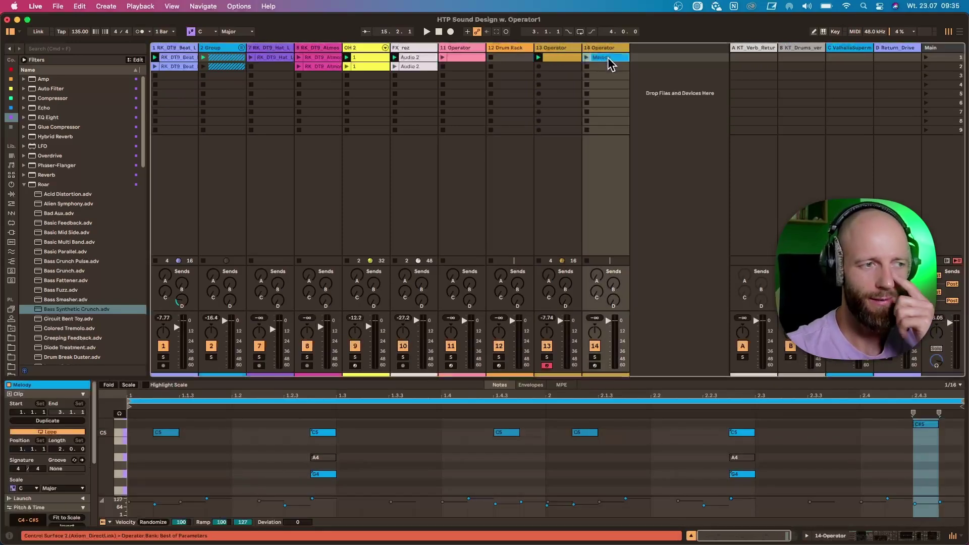
{"action": "double_click", "coordinate": [608, 49]}
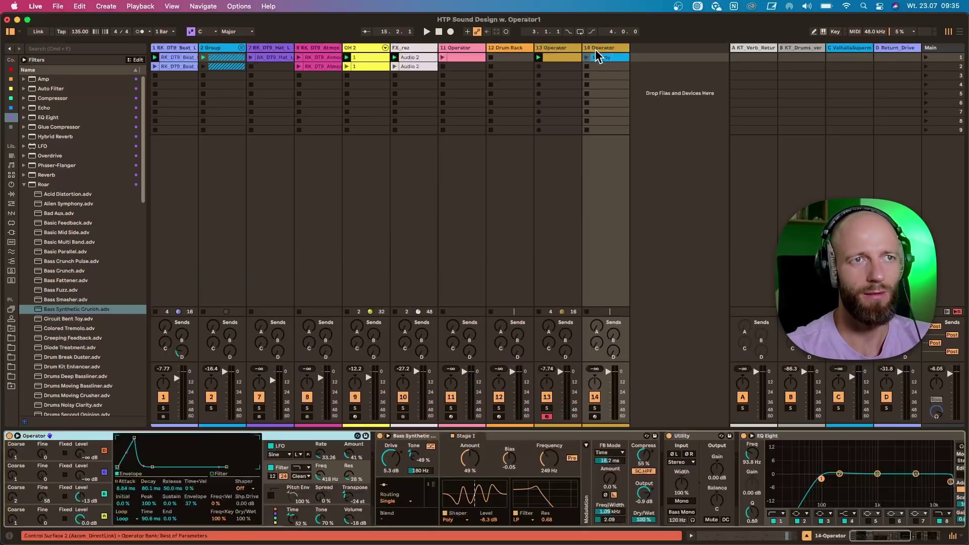
Delete the Drum Rack track, set the transpose of the original track's Operator to 0 st and start playback.
{"action": "left_click", "coordinate": [521, 50]}
{"action": "key", "text": "Delete"}
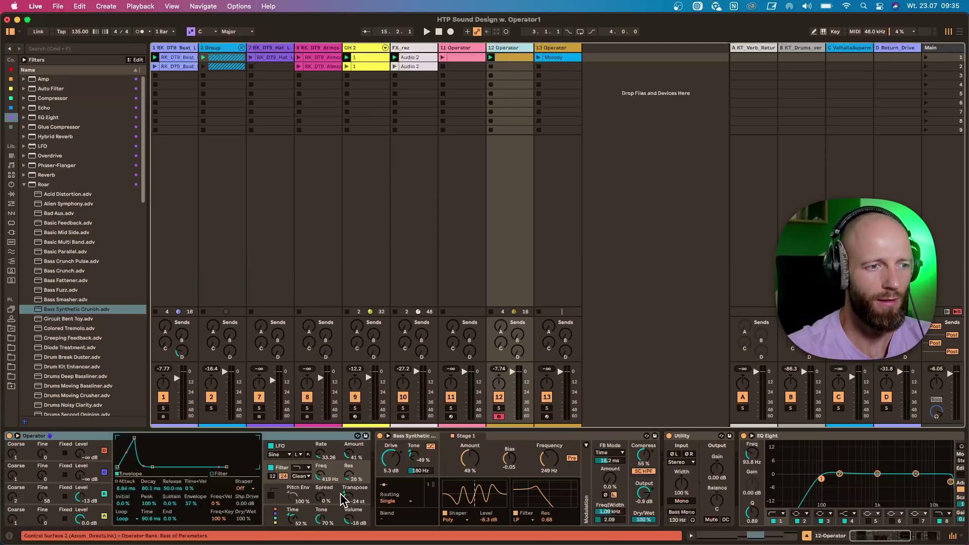
{"action": "left_click_drag", "start_coordinate": [346, 497], "coordinate": [357, 518]}
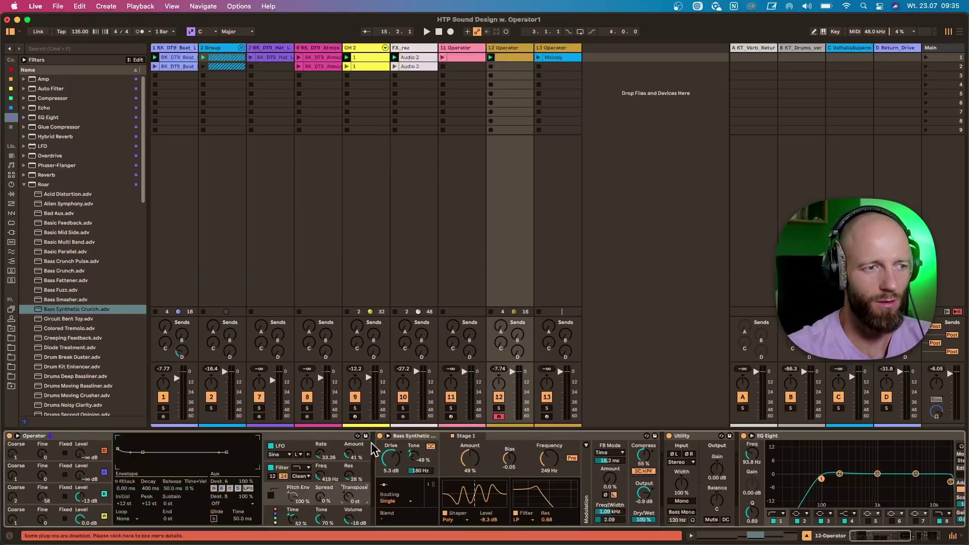
{"action": "key", "text": "space"}
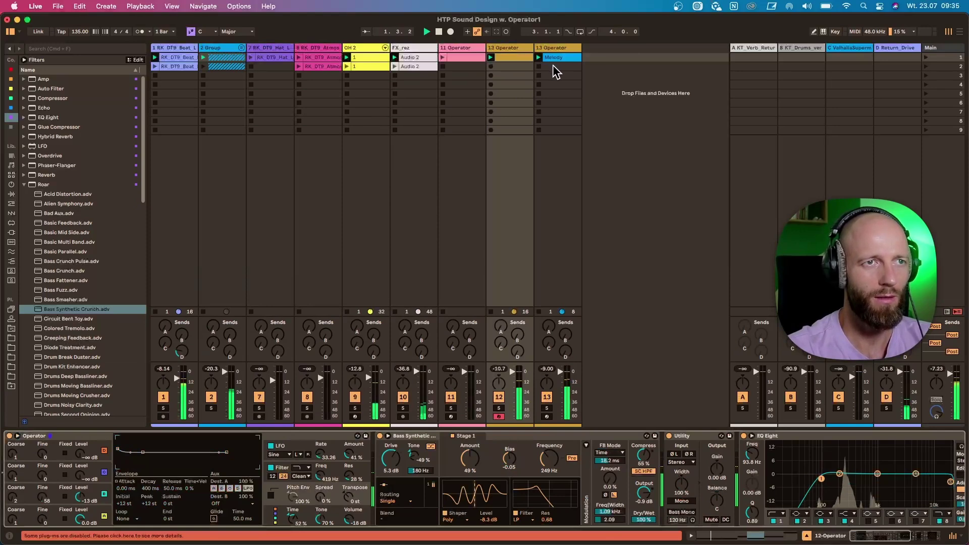
Try the Alien Symphony preset in Roar on the Melody track with the feedback amount lowered to 22 %.
{"action": "left_click", "coordinate": [554, 59]}
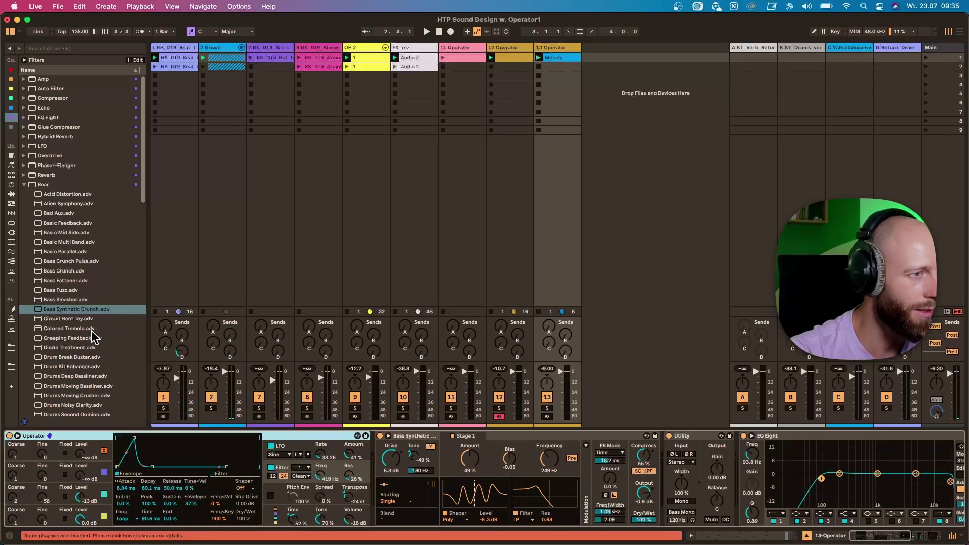
{"action": "left_click_drag", "start_coordinate": [63, 204], "coordinate": [415, 479]}
{"action": "key", "text": "space"}
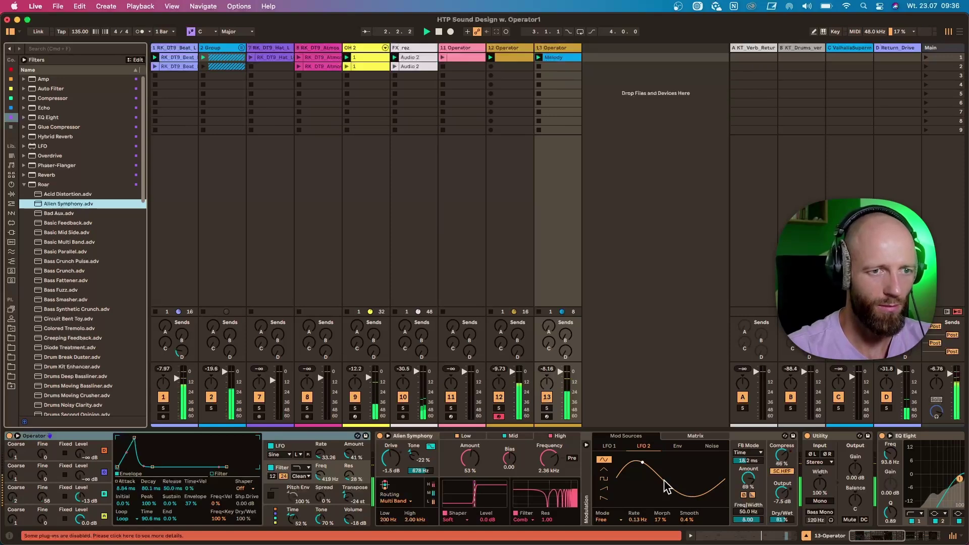
{"action": "left_click_drag", "start_coordinate": [759, 491], "coordinate": [758, 512]}
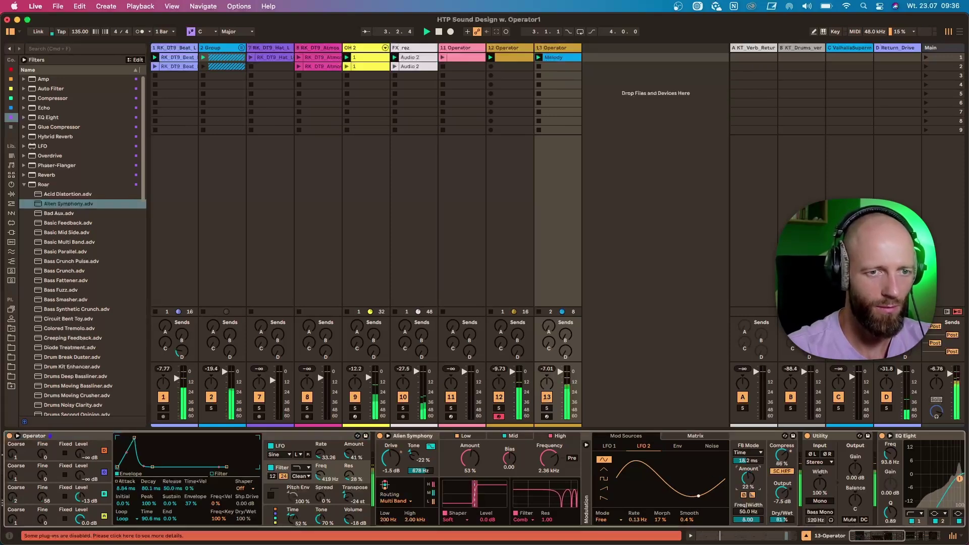
Set the Melody track's Operator time to 20 % and oscillator A's envelope sustain to -∞ dB.
{"action": "left_click_drag", "start_coordinate": [292, 519], "coordinate": [292, 534]}
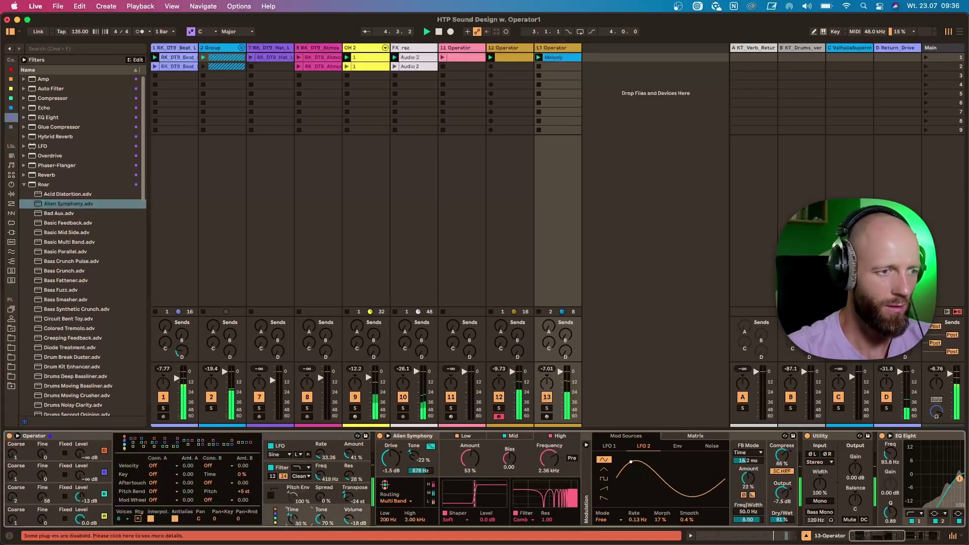
{"action": "left_click", "coordinate": [110, 509]}
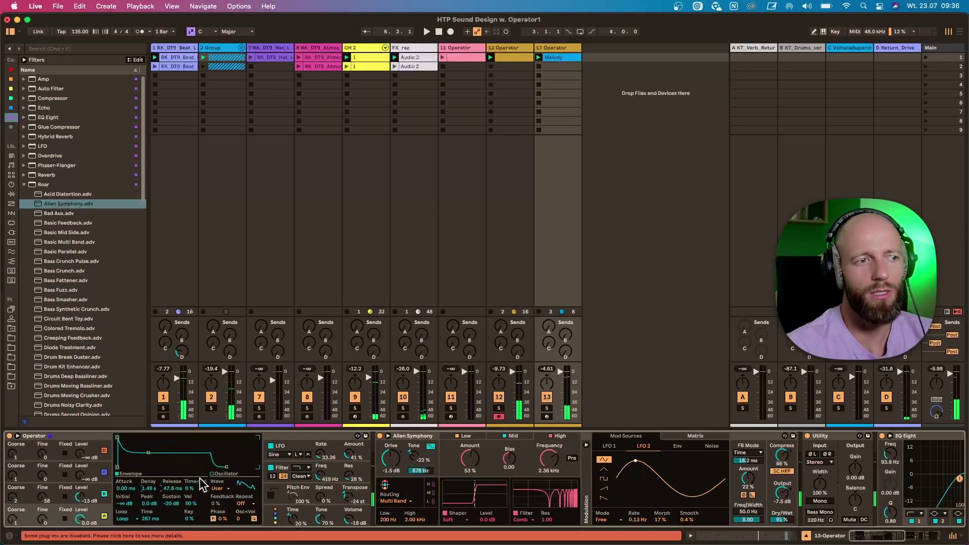
{"action": "left_click_drag", "start_coordinate": [172, 503], "coordinate": [171, 530]}
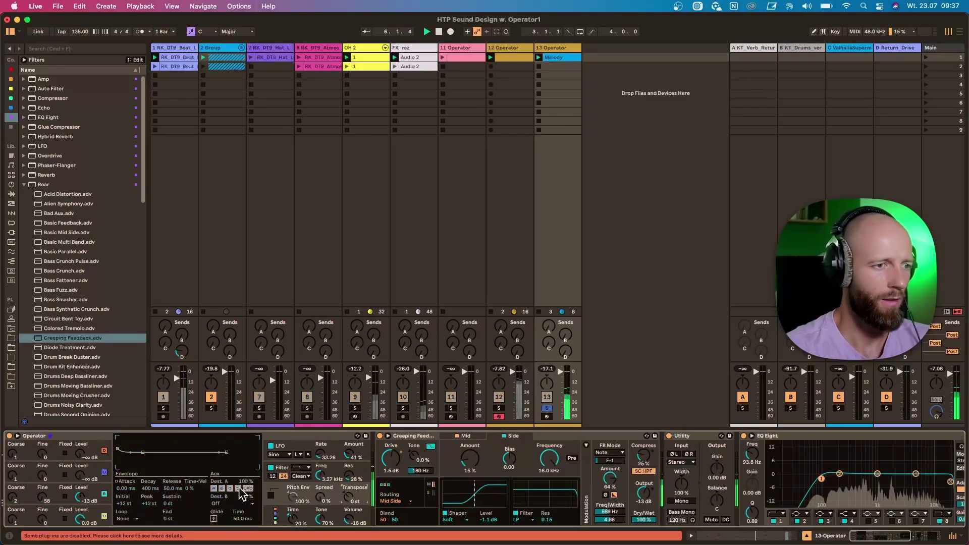
Unsolo the Melody track, set its Operator transpose to -12 st and shorten oscillator A's decay to 749 ms.
{"action": "left_click", "coordinate": [548, 408]}
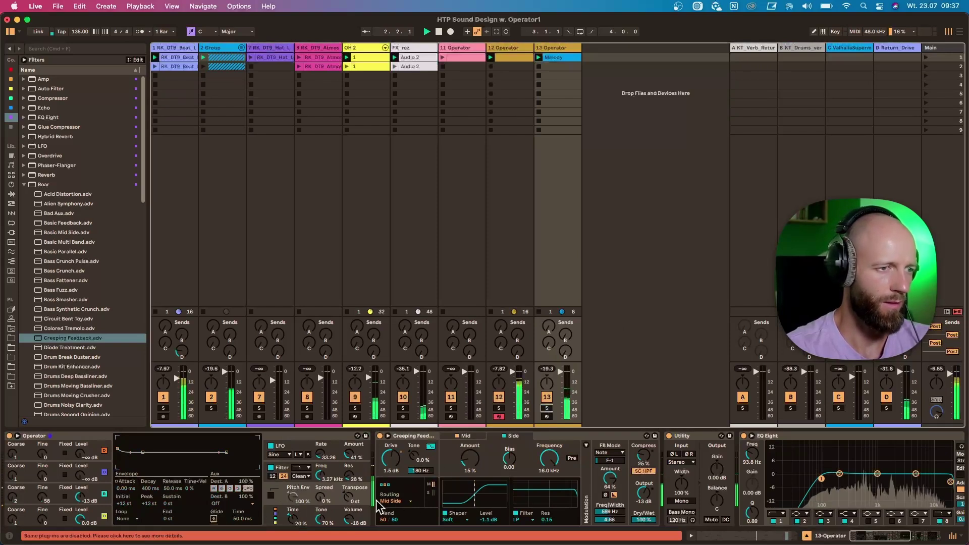
{"action": "left_click_drag", "start_coordinate": [348, 498], "coordinate": [349, 507]}
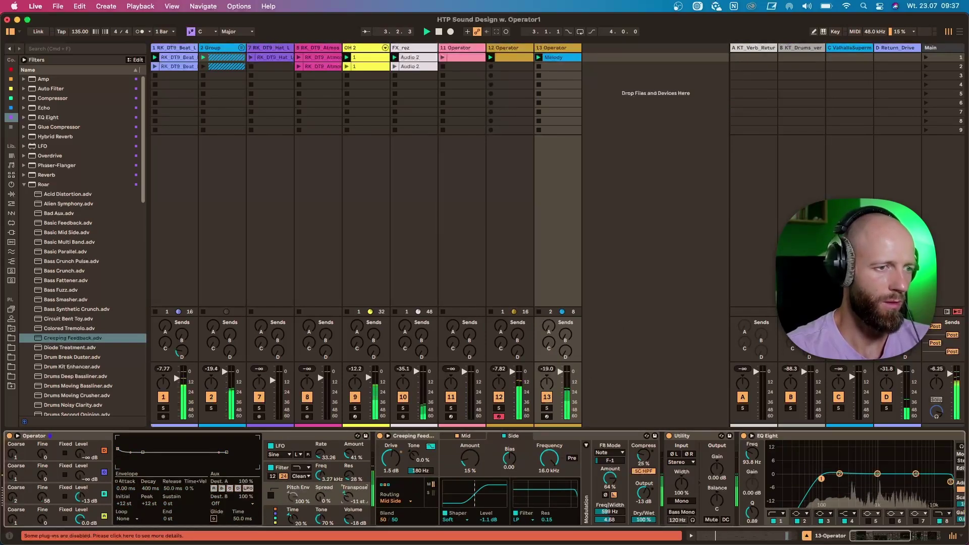
{"action": "left_click", "coordinate": [103, 511]}
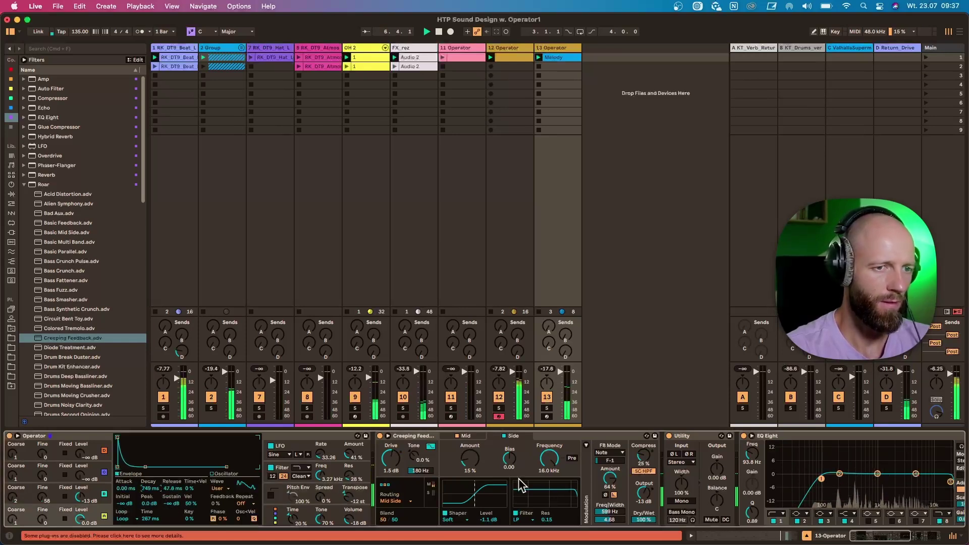
Compare the sound with Roar bypassed and re-enabled, and set Operator's time to 4 %.
{"action": "left_click", "coordinate": [380, 436]}
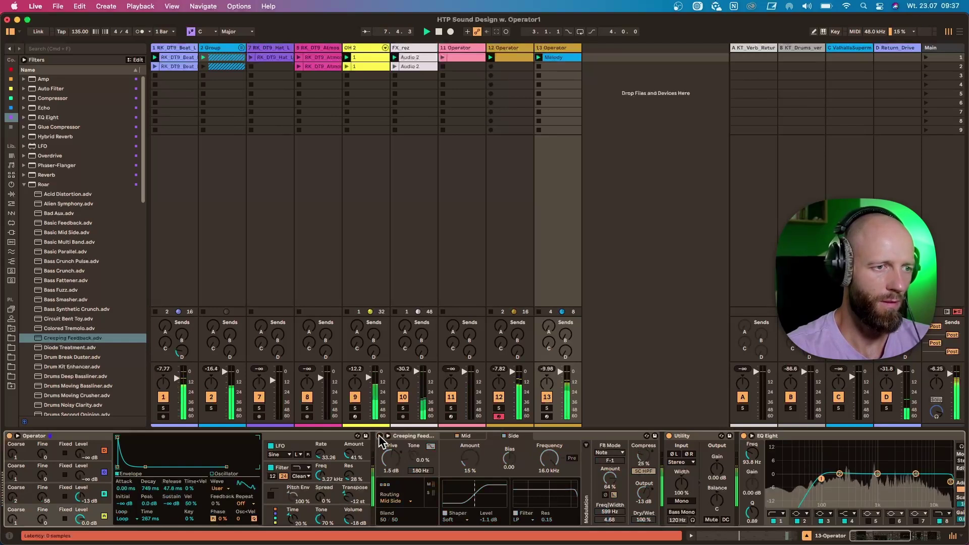
{"action": "left_click", "coordinate": [380, 436]}
{"action": "left_click_drag", "start_coordinate": [292, 520], "coordinate": [291, 517]}
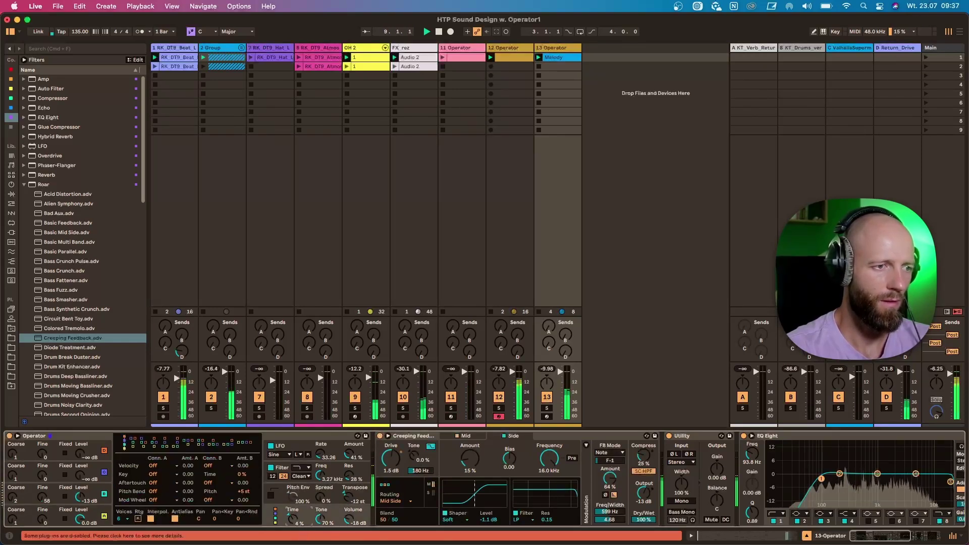
Reduce oscillator B's waveform to its first harmonic and set its envelope to 0.00 ms attack, 17.1 ms decay and -∞ dB sustain.
{"action": "left_click", "coordinate": [105, 515]}
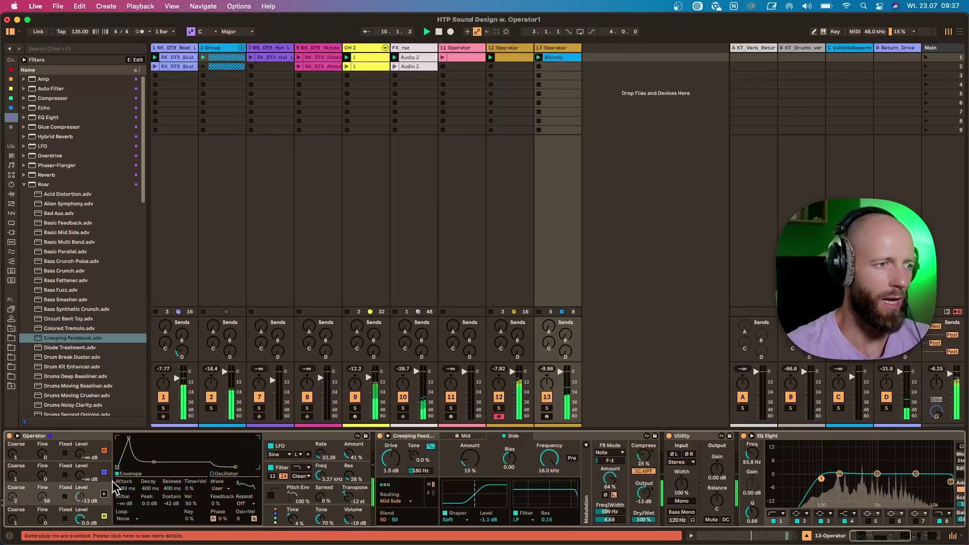
{"action": "key", "text": "space"}
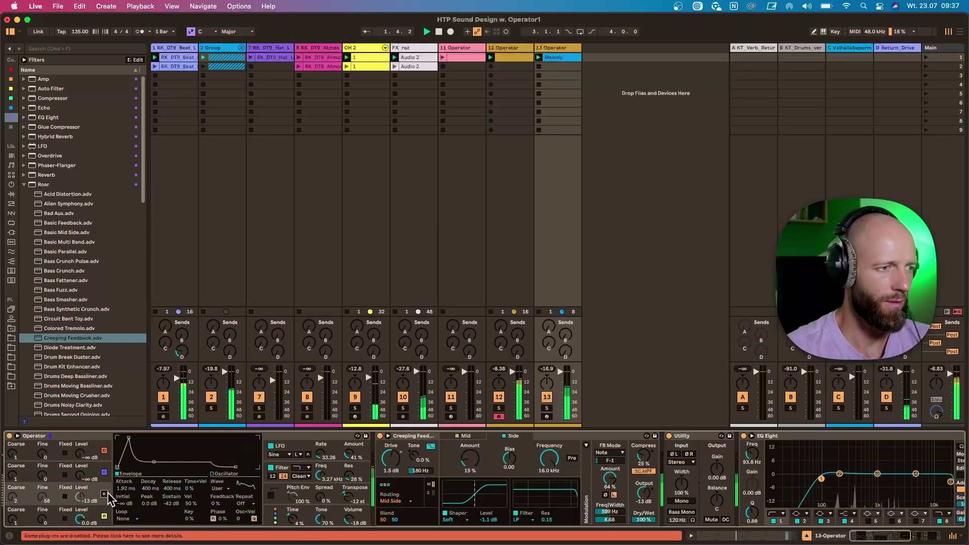
{"action": "left_click", "coordinate": [237, 491]}
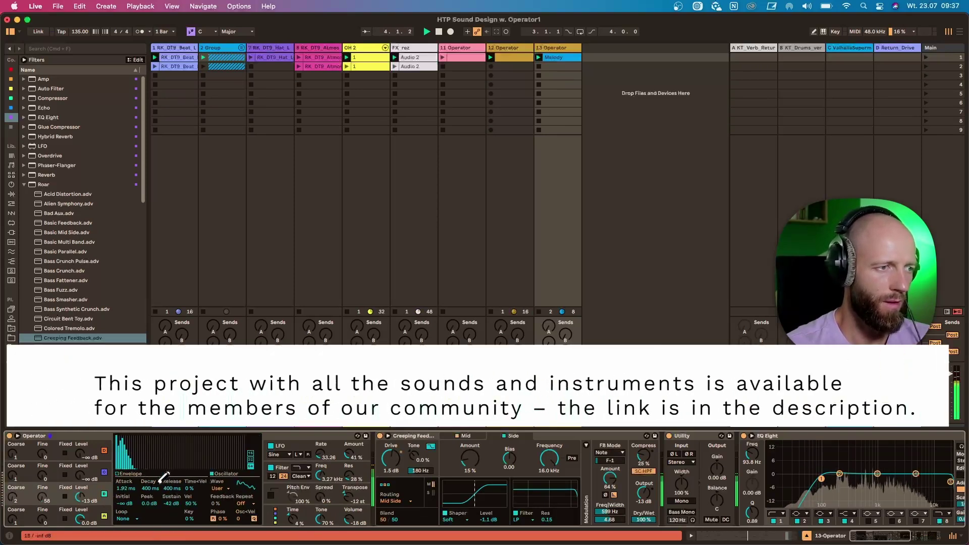
{"action": "mouse_move", "coordinate": [130, 468]}
{"action": "left_mouse_down"}
{"action": "mouse_move", "coordinate": [131, 487]}
{"action": "mouse_move", "coordinate": [121, 481]}
{"action": "mouse_move", "coordinate": [143, 474]}
{"action": "mouse_move", "coordinate": [115, 467]}
{"action": "mouse_move", "coordinate": [117, 457]}
{"action": "left_mouse_up"}
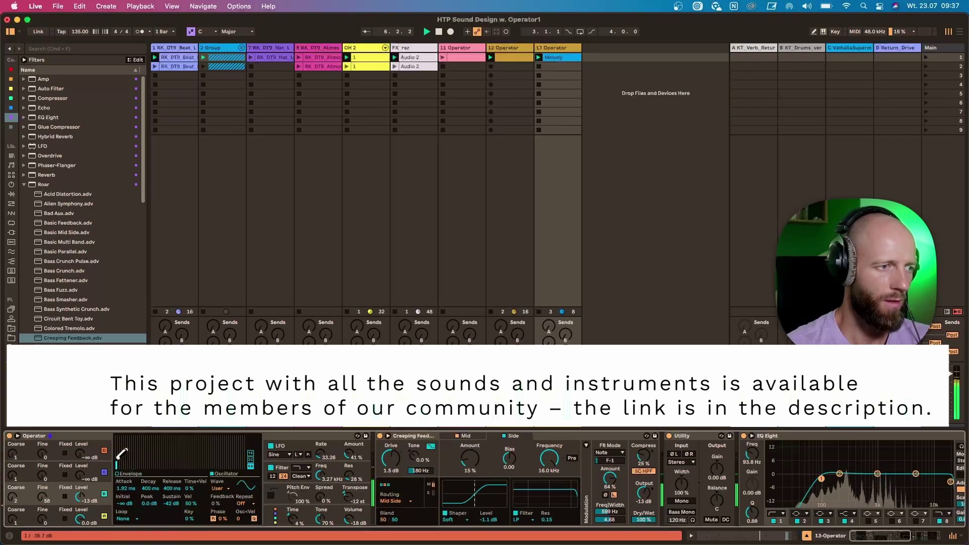
{"action": "left_click_drag", "start_coordinate": [132, 489], "coordinate": [171, 501]}
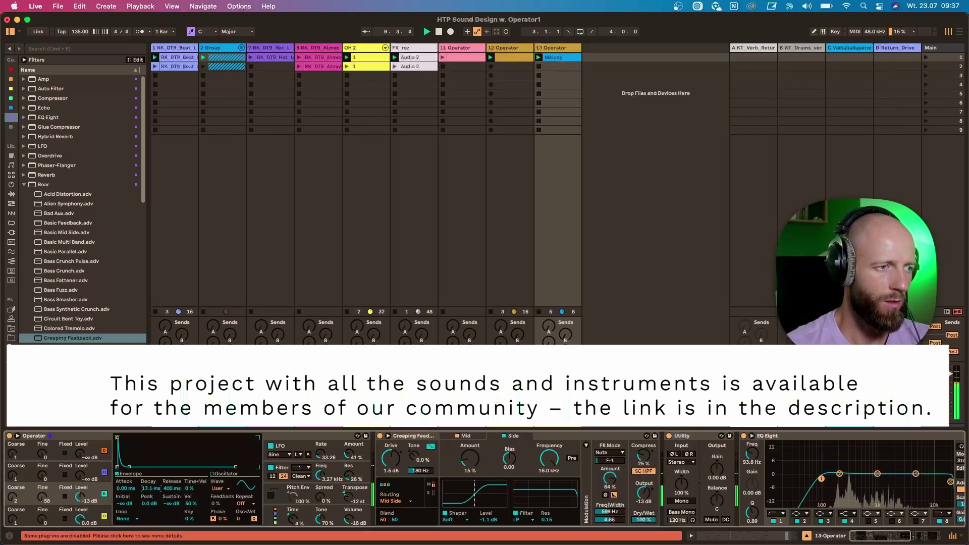
Set Operator's filter envelope to 0.42 ms attack, 15.7 ms decay and a 42 % envelope amount.
{"action": "left_click", "coordinate": [337, 475]}
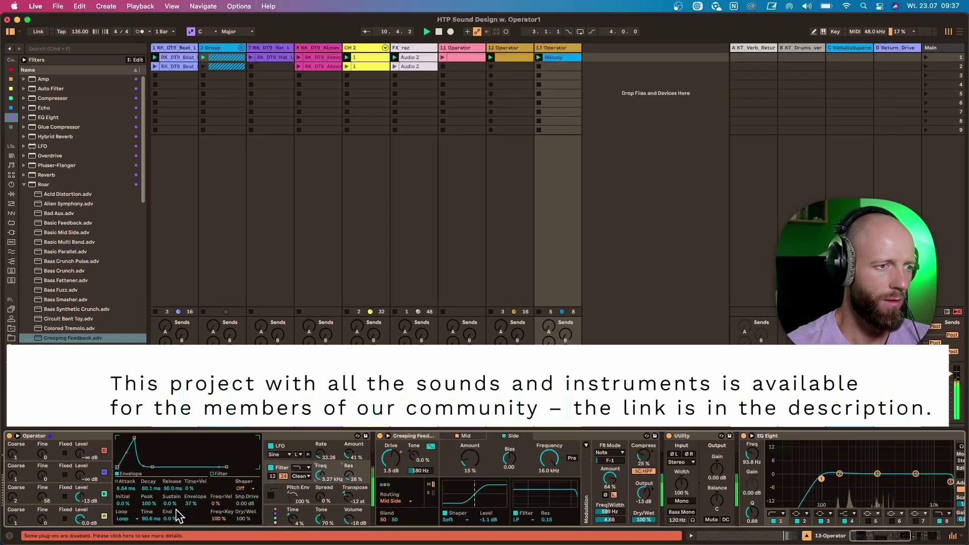
{"action": "left_click_drag", "start_coordinate": [130, 490], "coordinate": [128, 491]}
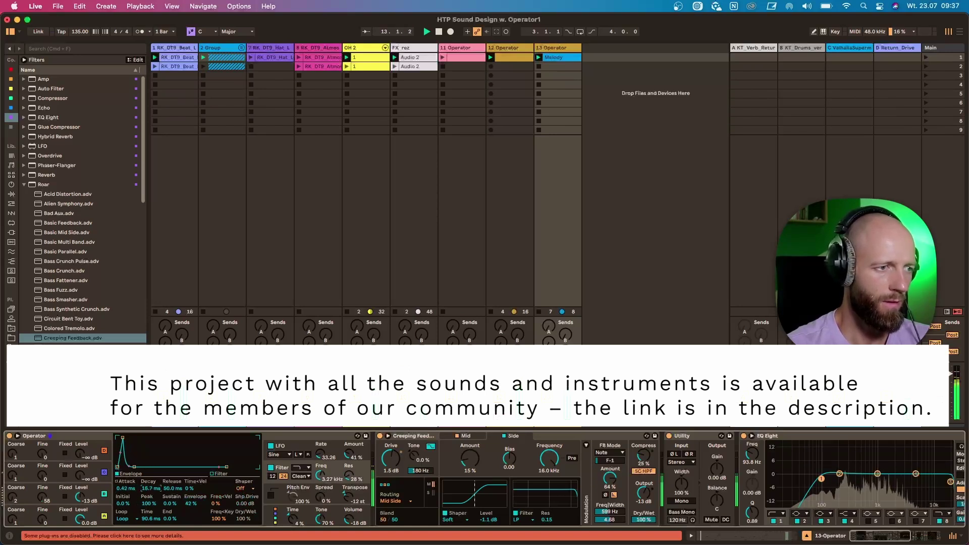
Set Operator's time to 49 % and its filter frequency to 313 Hz, and collapse the Roar device.
{"action": "left_click", "coordinate": [292, 524]}
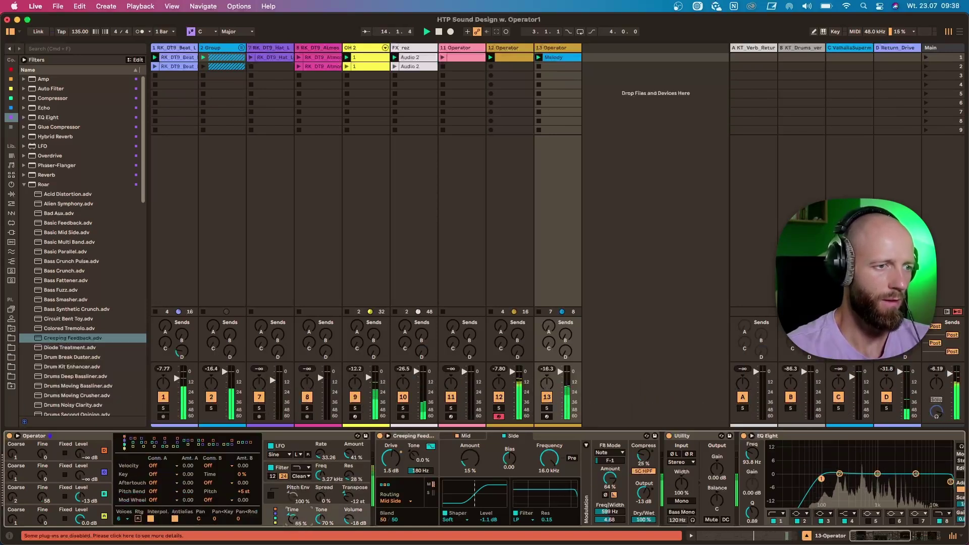
{"action": "left_click_drag", "start_coordinate": [323, 477], "coordinate": [323, 490]}
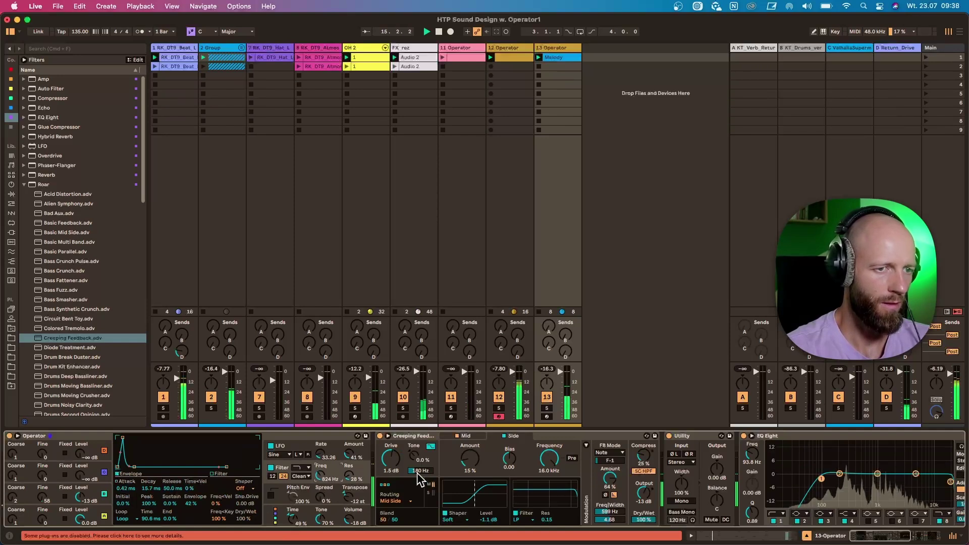
{"action": "double_click", "coordinate": [528, 438]}
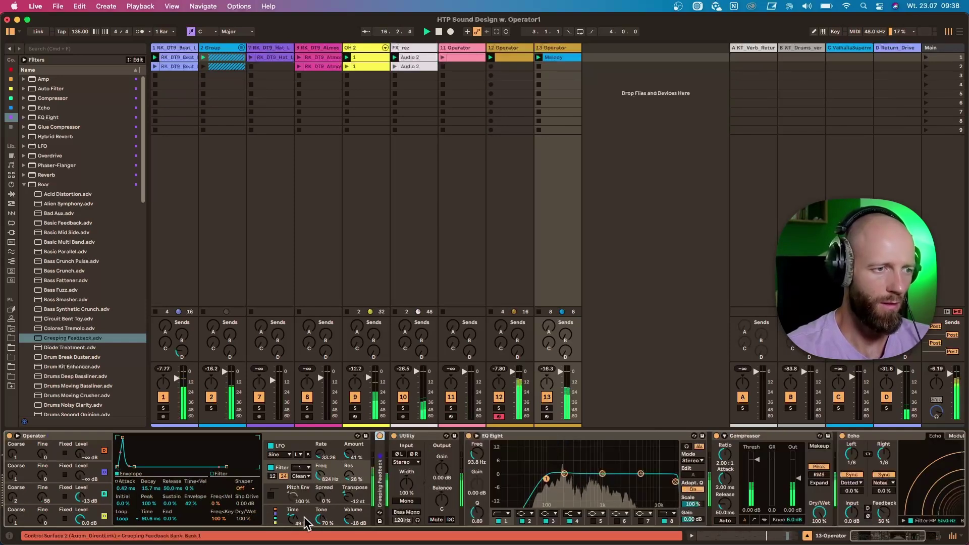
{"action": "left_click_drag", "start_coordinate": [325, 488], "coordinate": [325, 499]}
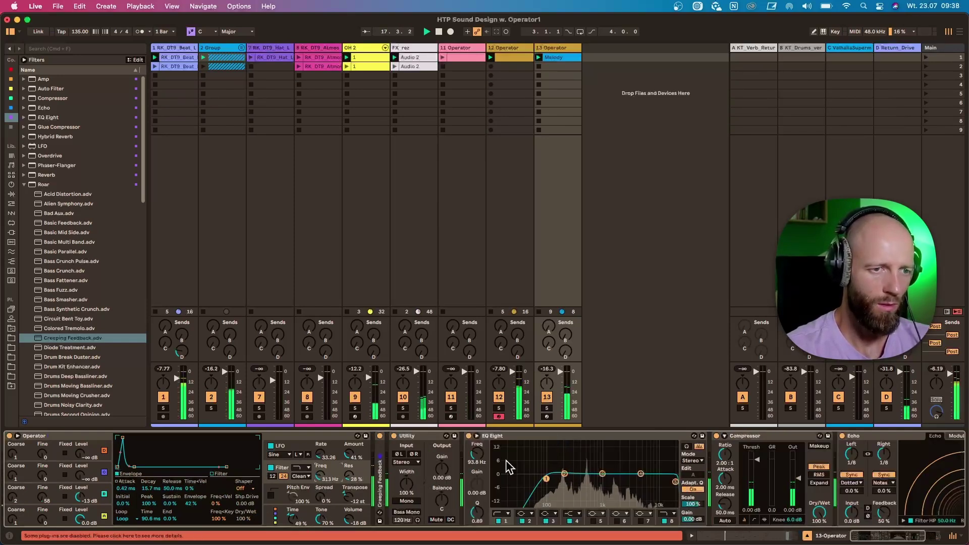
Set Echo's dry/wet to 39 % and its low-pass filter to 7.24 kHz with 0.27 resonance.
{"action": "double_click", "coordinate": [442, 434]}
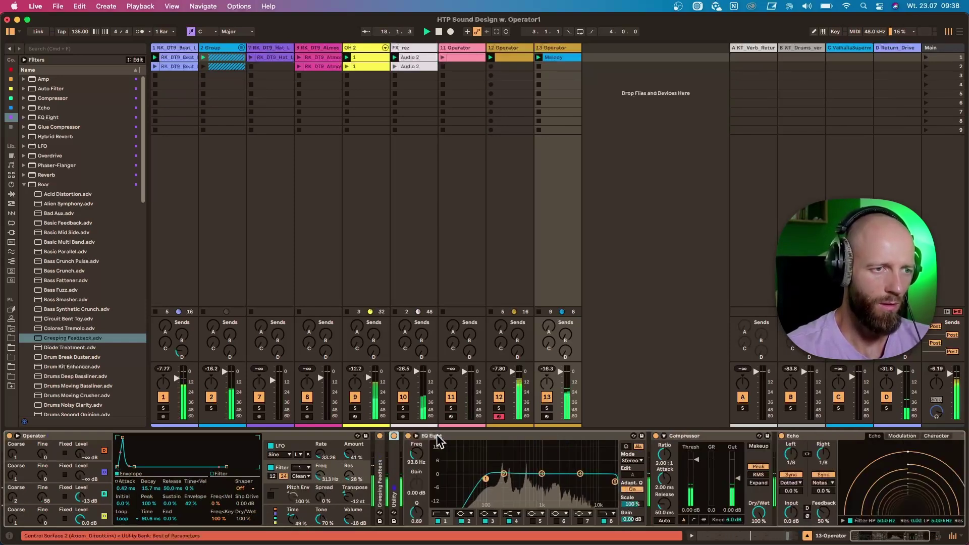
{"action": "left_click", "coordinate": [536, 437]}
{"action": "double_click", "coordinate": [537, 434]}
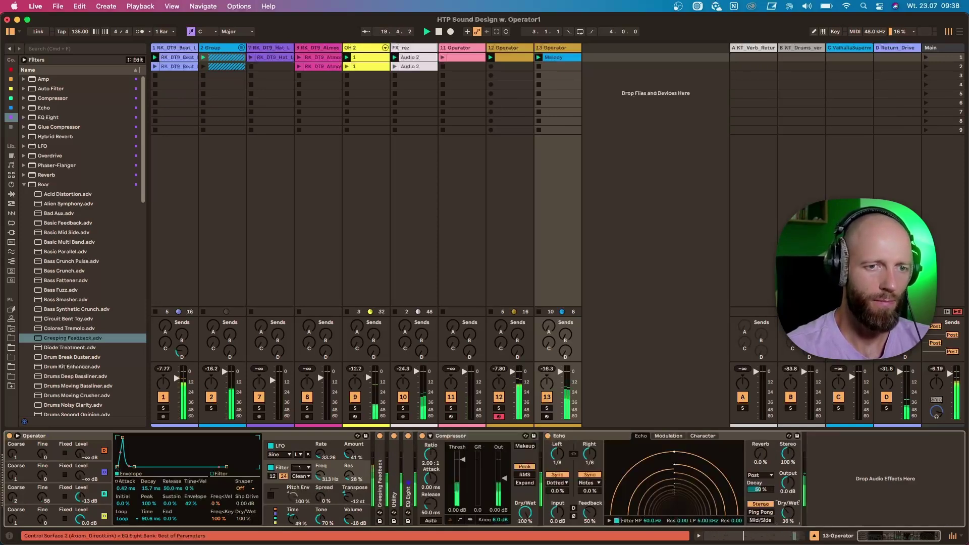
{"action": "left_click_drag", "start_coordinate": [789, 512], "coordinate": [790, 521]}
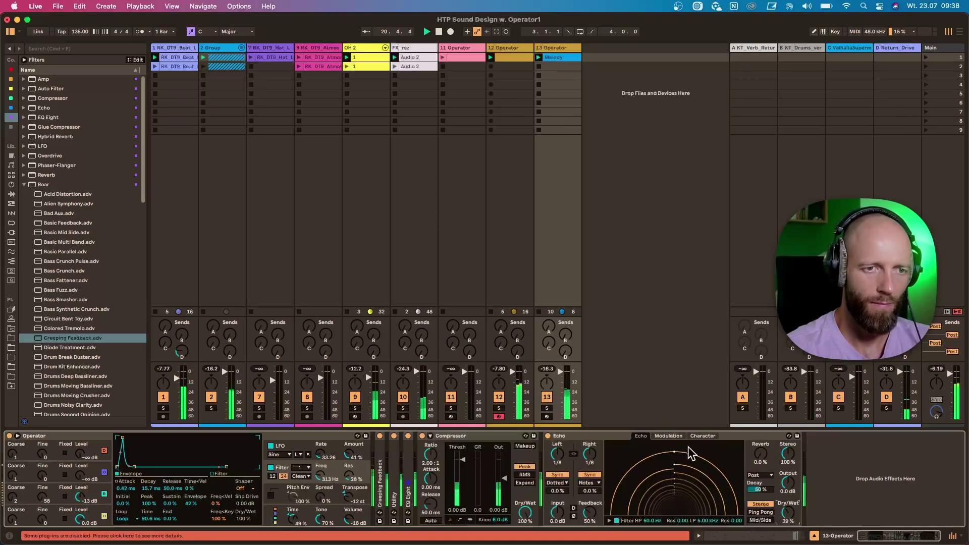
{"action": "left_click", "coordinate": [609, 520]}
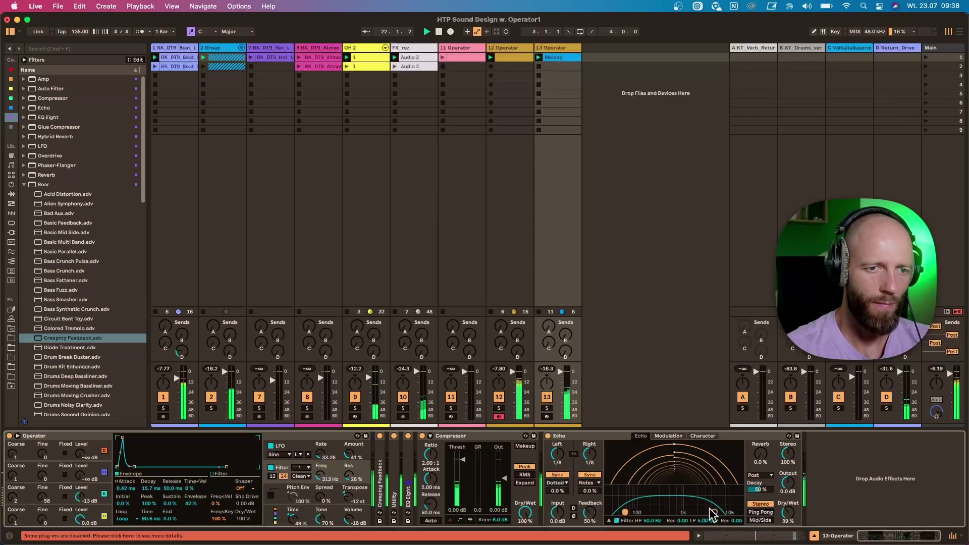
{"action": "left_click_drag", "start_coordinate": [715, 502], "coordinate": [722, 490]}
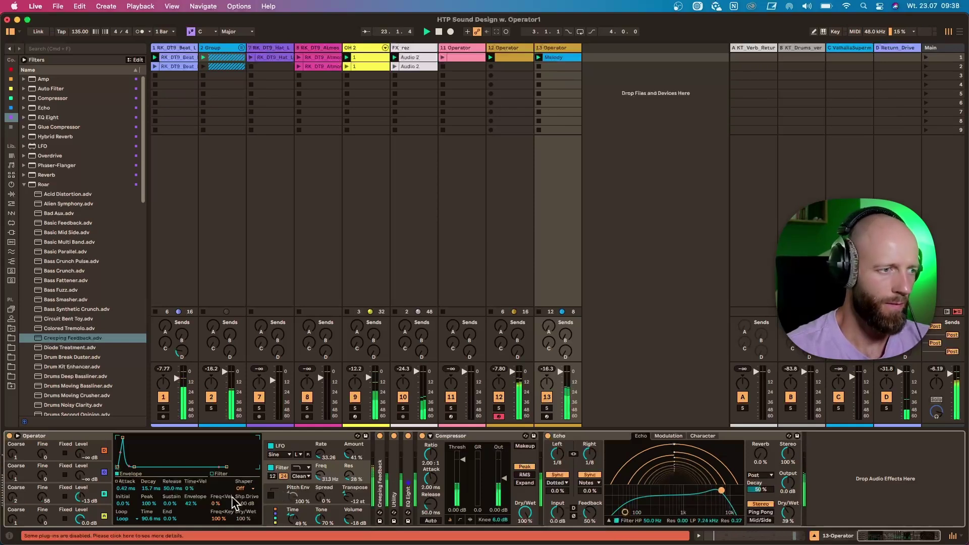
Set Operator's LFO amount to 71 % and its time to 47 %.
{"action": "left_click", "coordinate": [348, 454]}
{"action": "left_click_drag", "start_coordinate": [348, 453], "coordinate": [349, 438]}
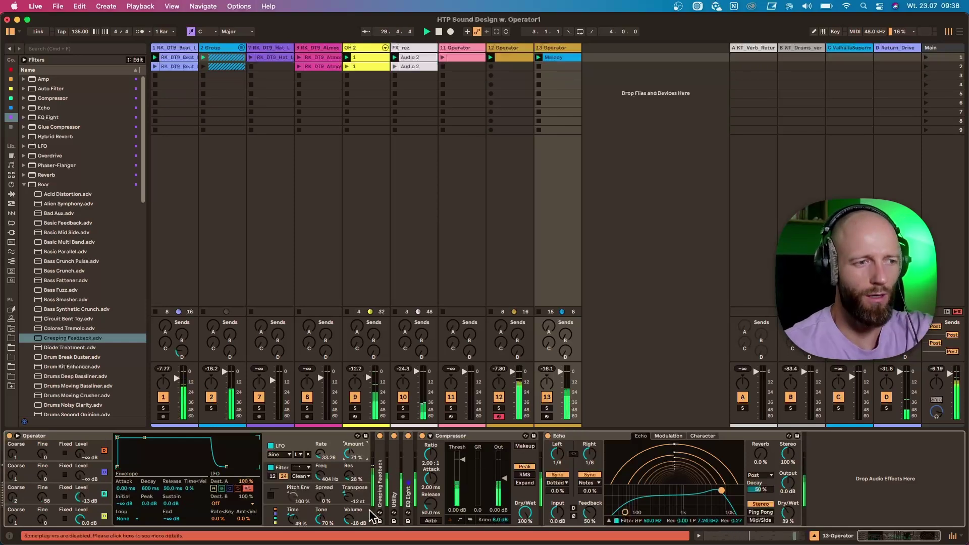
{"action": "left_click", "coordinate": [297, 519]}
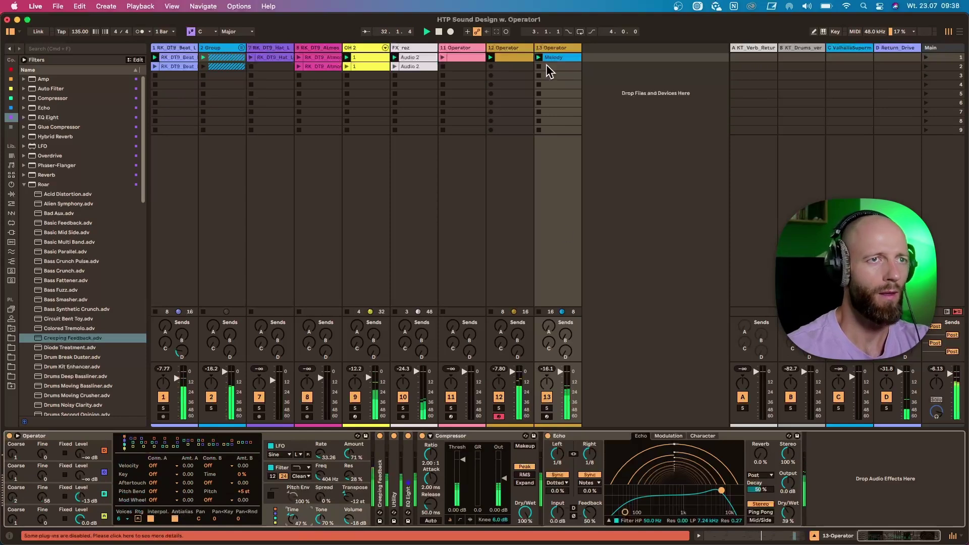
Duplicate the 12 Operator track and delete all notes from the copied clip.
{"action": "left_click", "coordinate": [513, 46]}
{"action": "key", "text": "ctrl+d"}
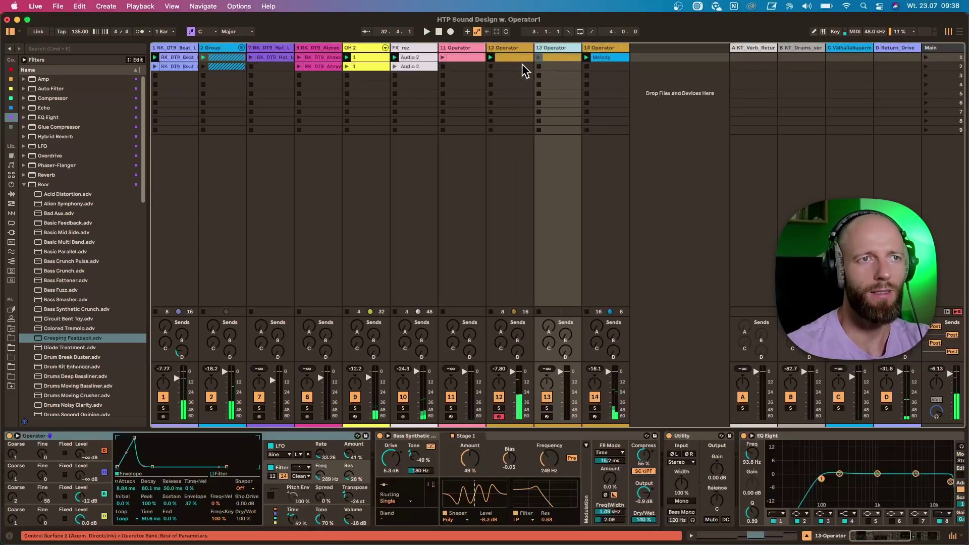
{"action": "left_click", "coordinate": [550, 57]}
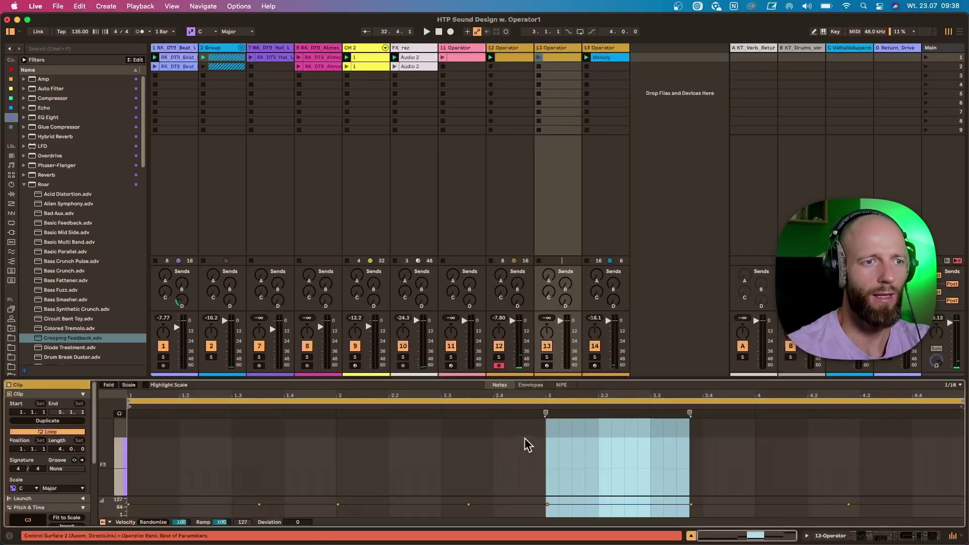
{"action": "left_click_drag", "start_coordinate": [520, 377], "coordinate": [520, 202]}
{"action": "left_click", "coordinate": [537, 318]}
{"action": "key", "text": "super+a"}
{"action": "key", "text": "BackSpace"}
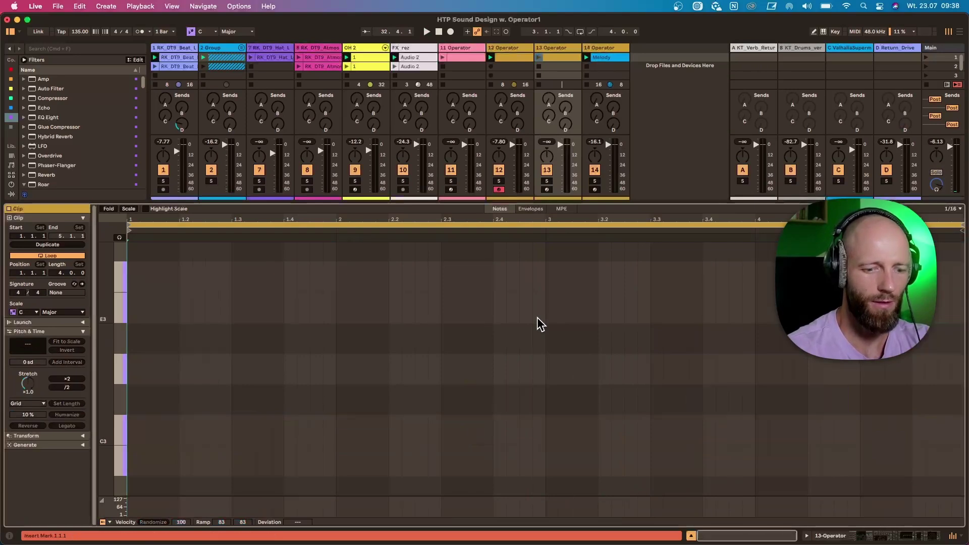
Draw a C4 note at 1.2.3 lasting three sixteenths in the duplicated track's clip.
{"action": "left_click_drag", "start_coordinate": [103, 337], "coordinate": [147, 308]}
{"action": "double_click", "coordinate": [211, 316]}
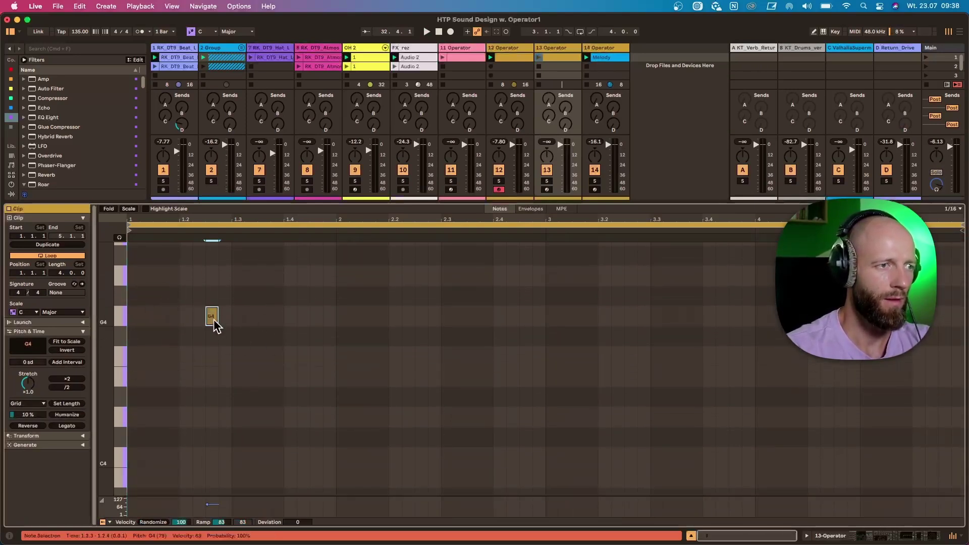
{"action": "left_click_drag", "start_coordinate": [213, 316], "coordinate": [235, 457]}
{"action": "key", "text": "shift+Tab"}
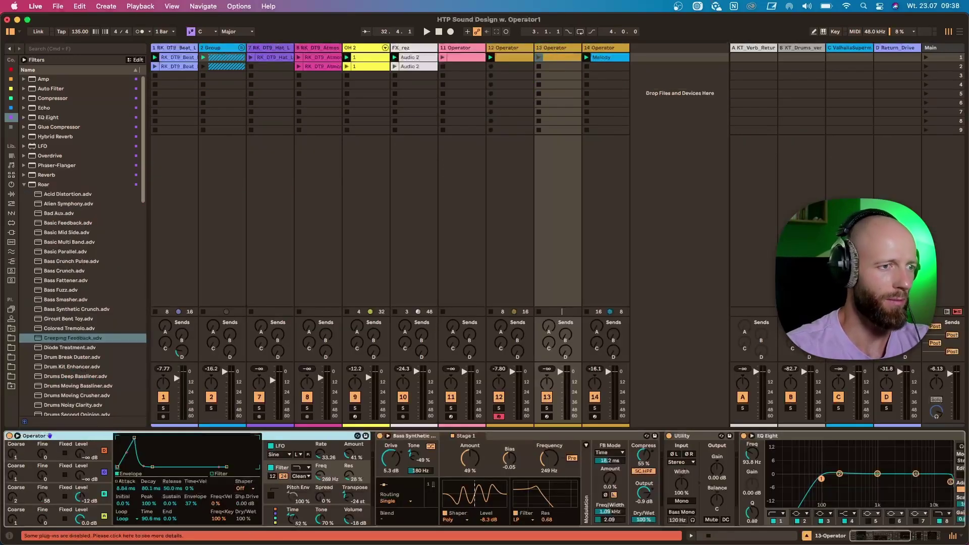
Set the duplicated Operator's filter frequency to 2.03 kHz and its time to 20 %.
{"action": "left_click", "coordinate": [321, 478]}
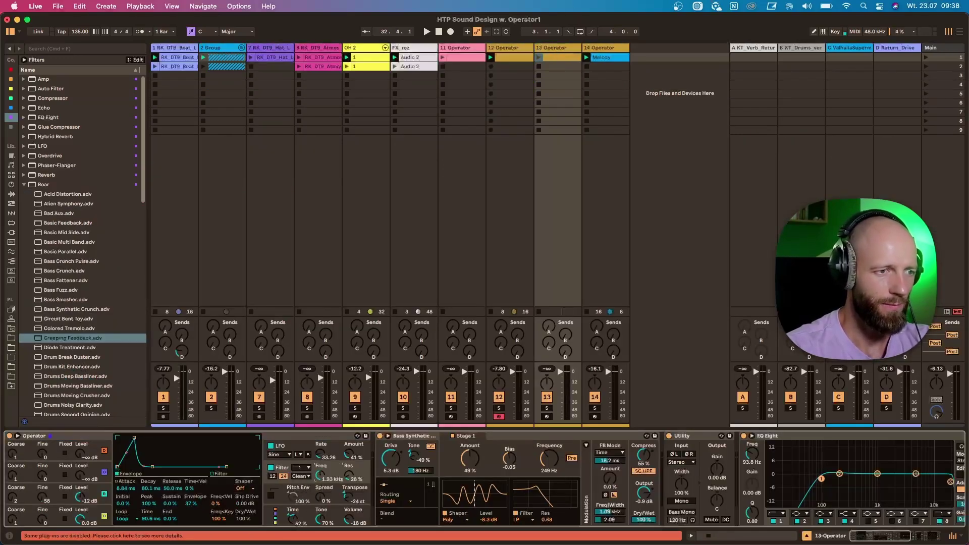
{"action": "left_click", "coordinate": [110, 507]}
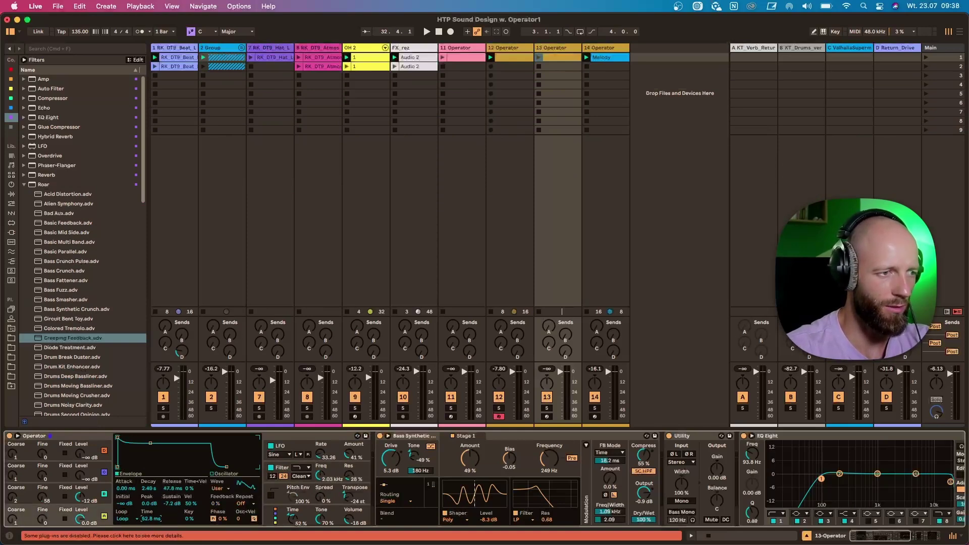
{"action": "left_click_drag", "start_coordinate": [294, 517], "coordinate": [295, 534]}
Play the set with the new clip on track 13 launched, and solo that track.
{"action": "key", "text": "space"}
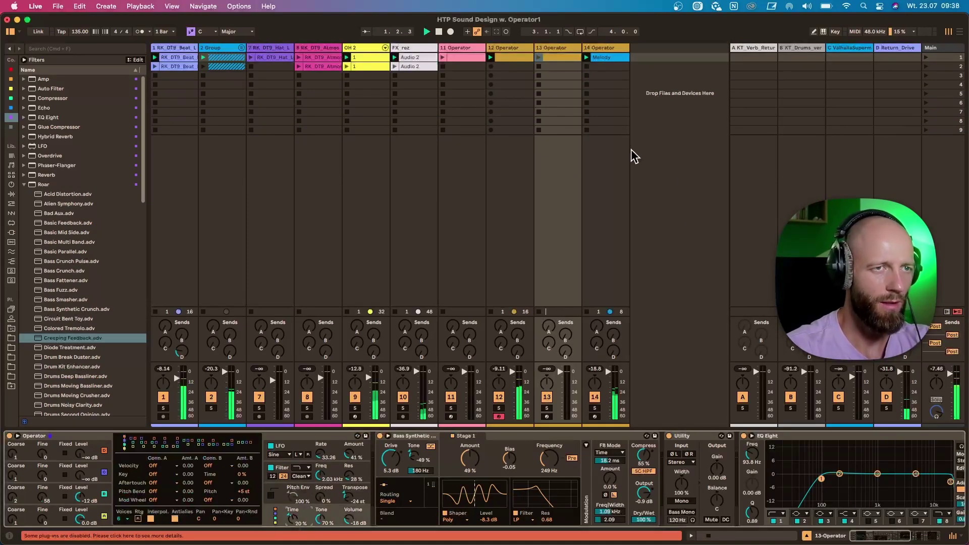
{"action": "left_click", "coordinate": [539, 56]}
{"action": "double_click", "coordinate": [553, 57]}
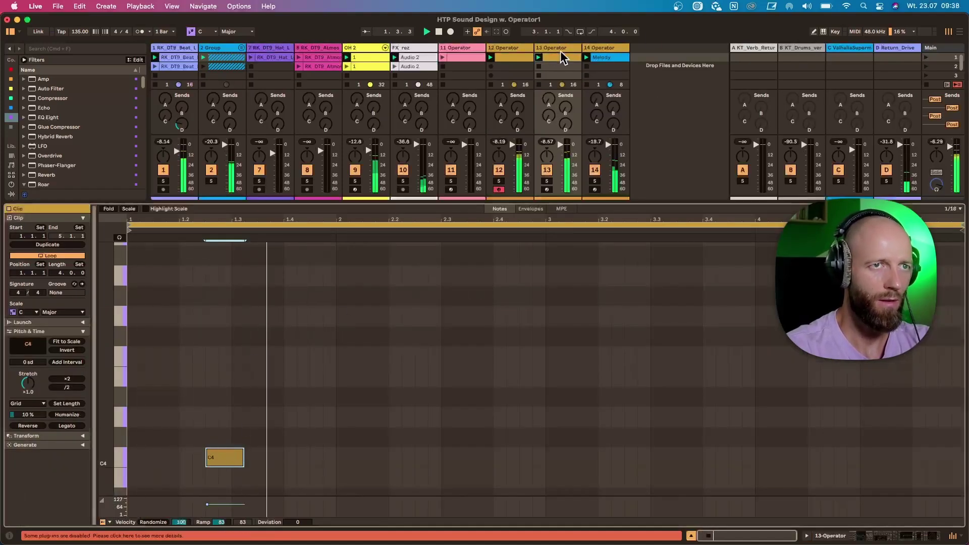
{"action": "left_click", "coordinate": [561, 67]}
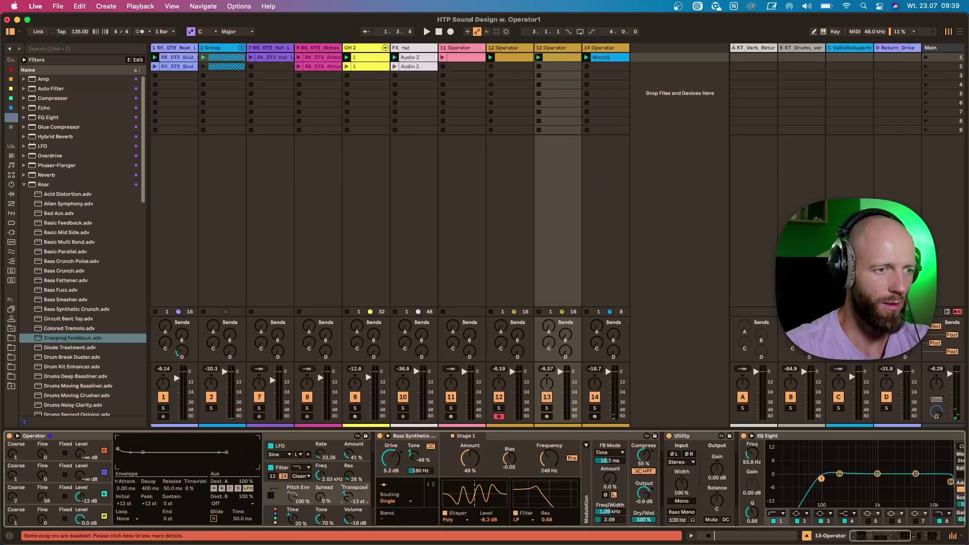
{"action": "key", "text": "space"}
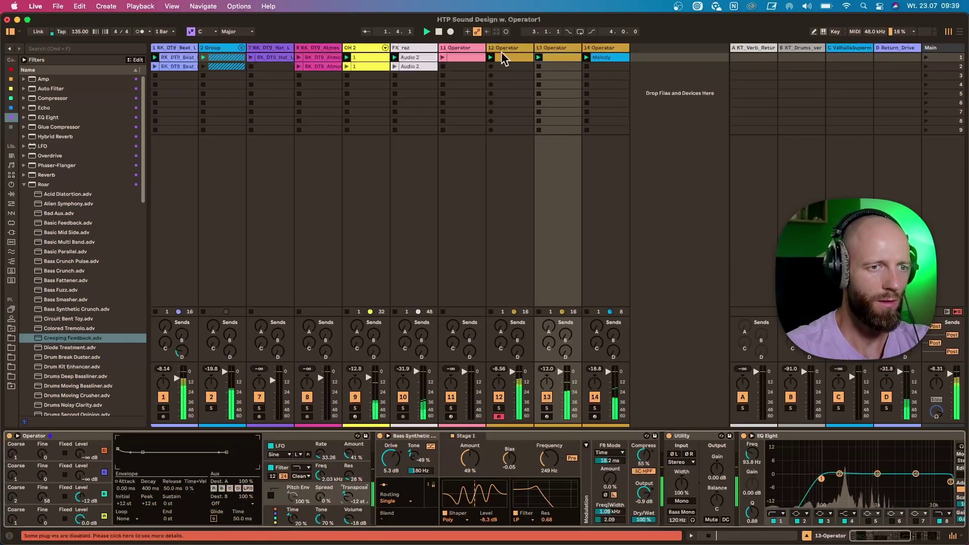
{"action": "left_click", "coordinate": [547, 408]}
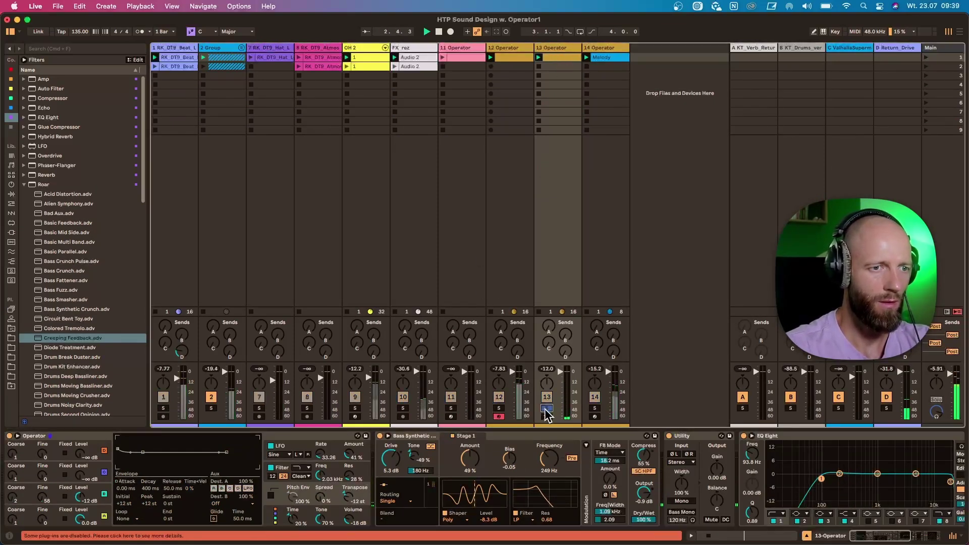
Shorten the track 13 clip's loop to its first bar and play it.
{"action": "double_click", "coordinate": [554, 57]}
{"action": "left_click_drag", "start_coordinate": [336, 387], "coordinate": [2, 430]}
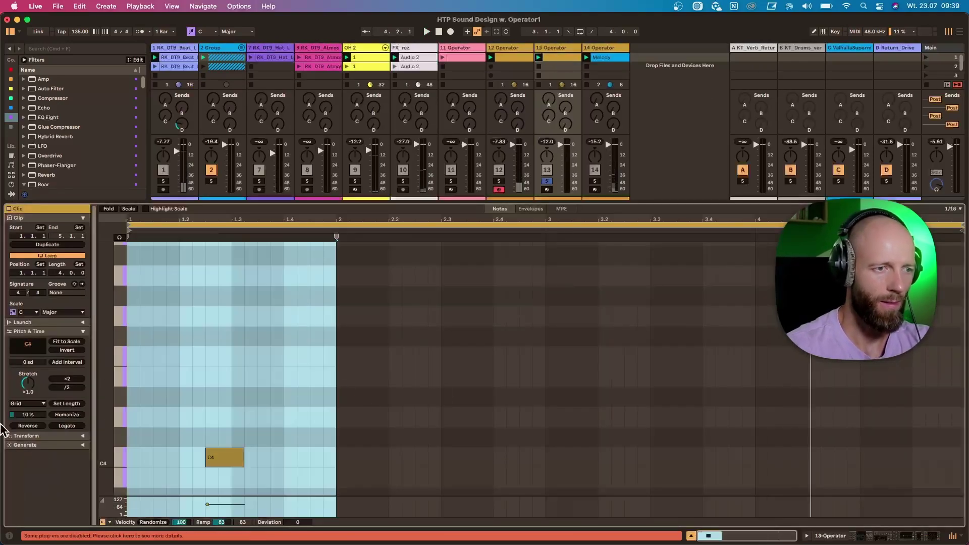
{"action": "key", "text": "super+l"}
{"action": "key", "text": "space"}
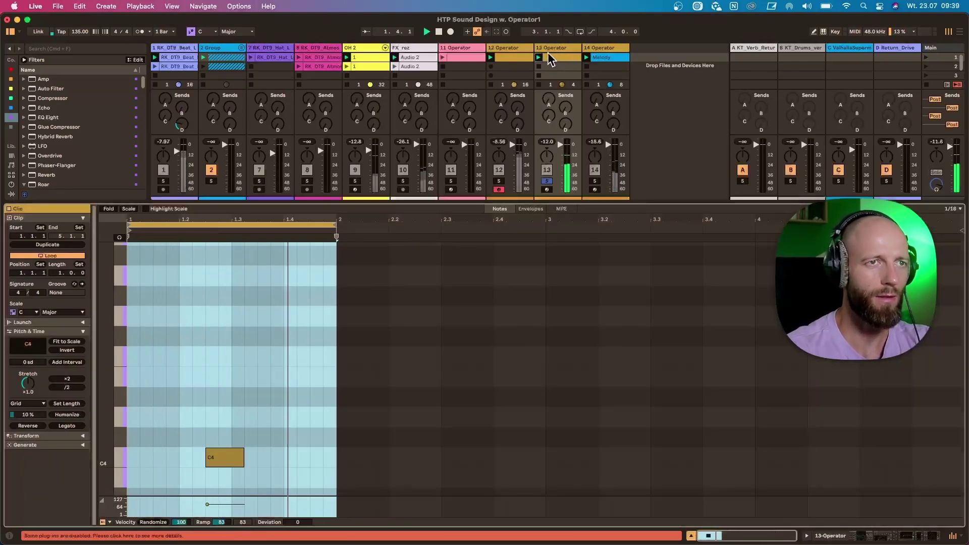
Set Operator's filter envelope to 0.00 ms attack, 43.9 ms decay, 40.3 ms loop time and an 84 % envelope amount.
{"action": "left_click", "coordinate": [548, 66]}
{"action": "left_click", "coordinate": [277, 470]}
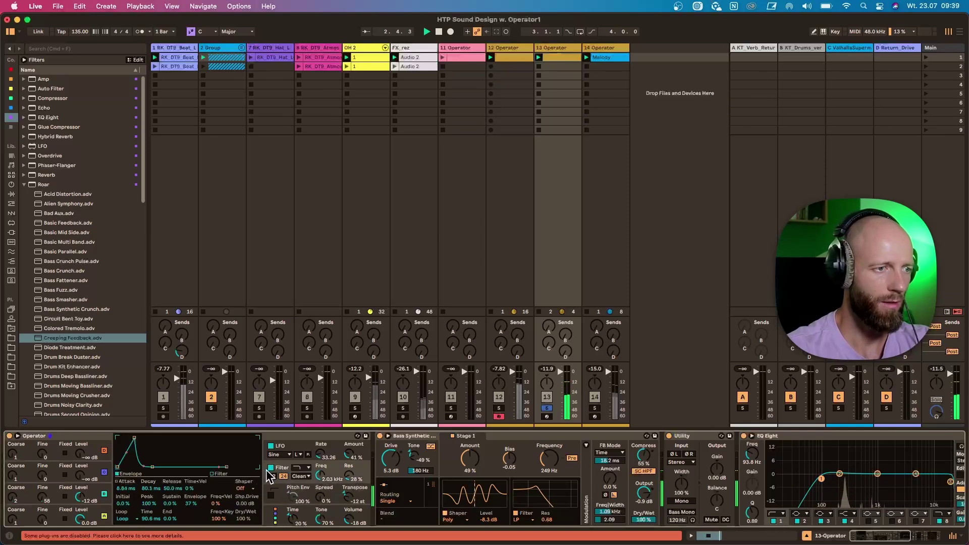
{"action": "left_click_drag", "start_coordinate": [152, 518], "coordinate": [151, 535]}
{"action": "left_click_drag", "start_coordinate": [151, 489], "coordinate": [122, 503]}
{"action": "left_click_drag", "start_coordinate": [190, 504], "coordinate": [191, 489]}
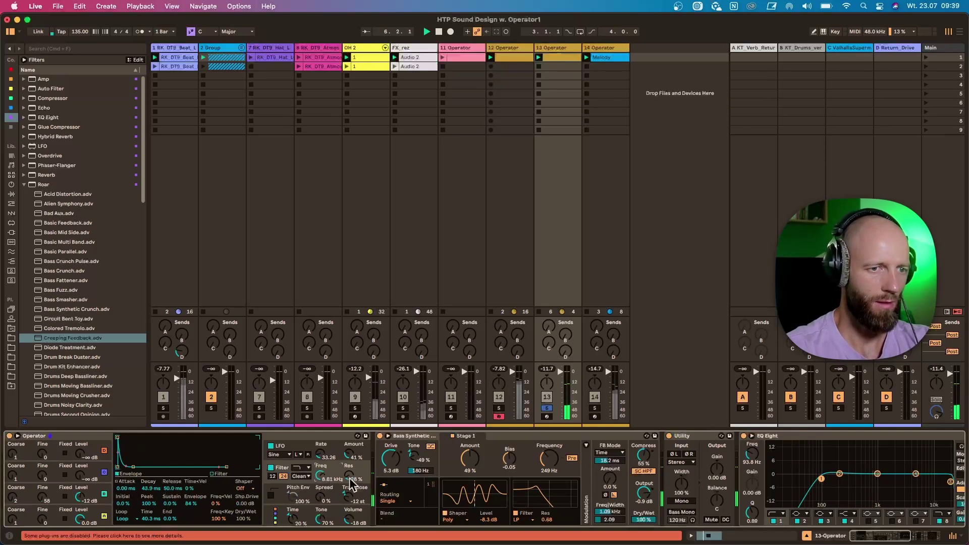
Try a 2.36 kHz filter frequency in Roar, and replace its preset with Alien Symphony.
{"action": "left_click_drag", "start_coordinate": [554, 463], "coordinate": [554, 417]}
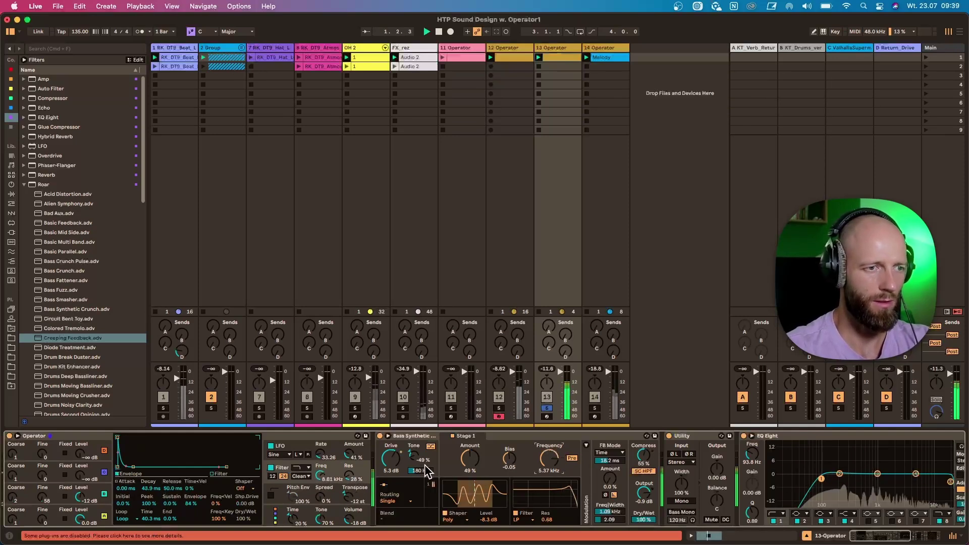
{"action": "left_click_drag", "start_coordinate": [550, 461], "coordinate": [550, 473]}
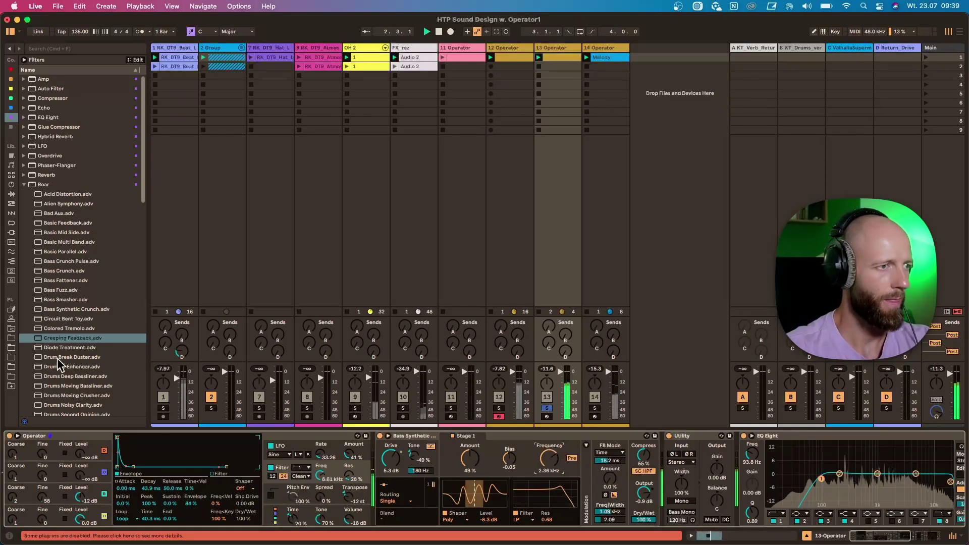
{"action": "left_click_drag", "start_coordinate": [71, 204], "coordinate": [510, 462]}
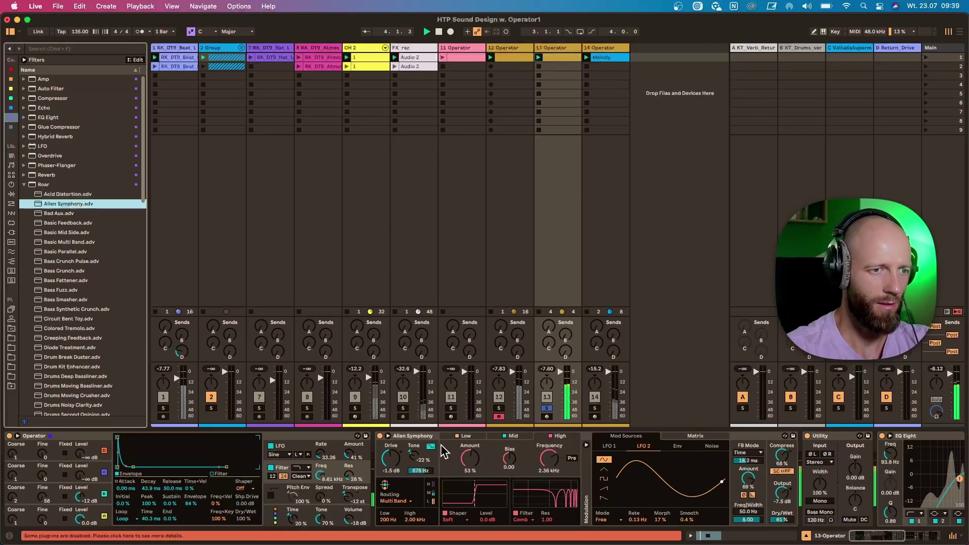
Collapse Roar and raise EQ Eight's low cut to 667 Hz.
{"action": "double_click", "coordinate": [376, 433]}
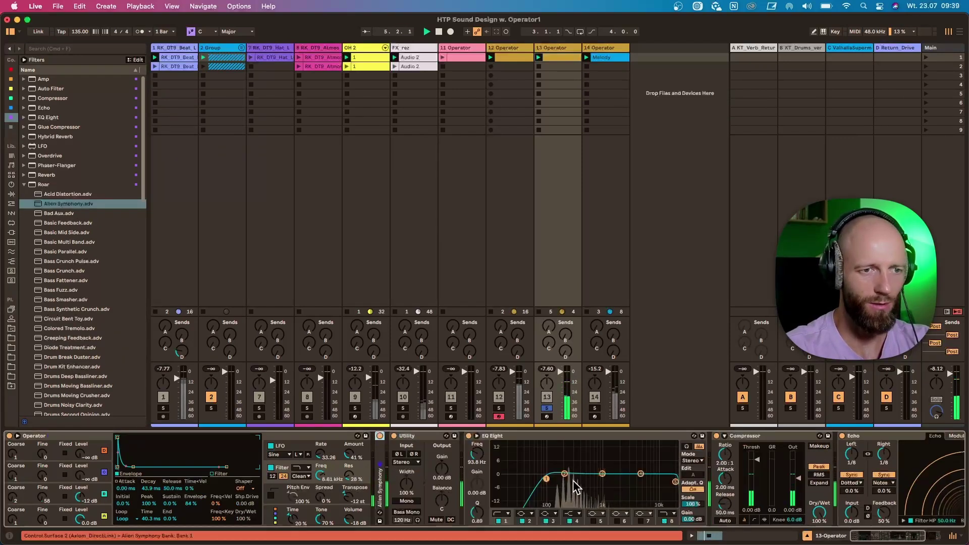
{"action": "left_click_drag", "start_coordinate": [587, 477], "coordinate": [592, 480]}
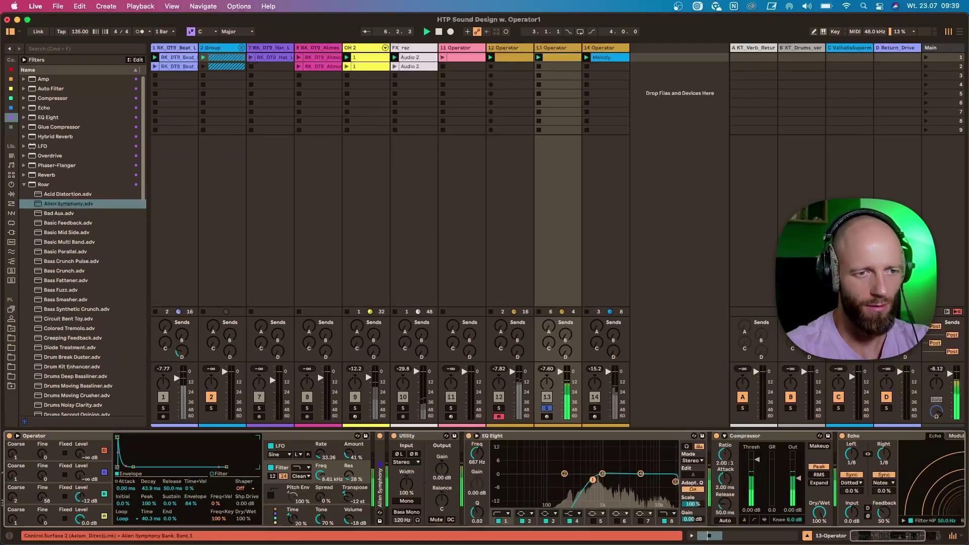
Set oscillator B's envelope to Loop mode at 36.9 ms, with 22.9 ms attack, 23.8 ms decay and -∞ dB sustain.
{"action": "left_click", "coordinate": [103, 495]}
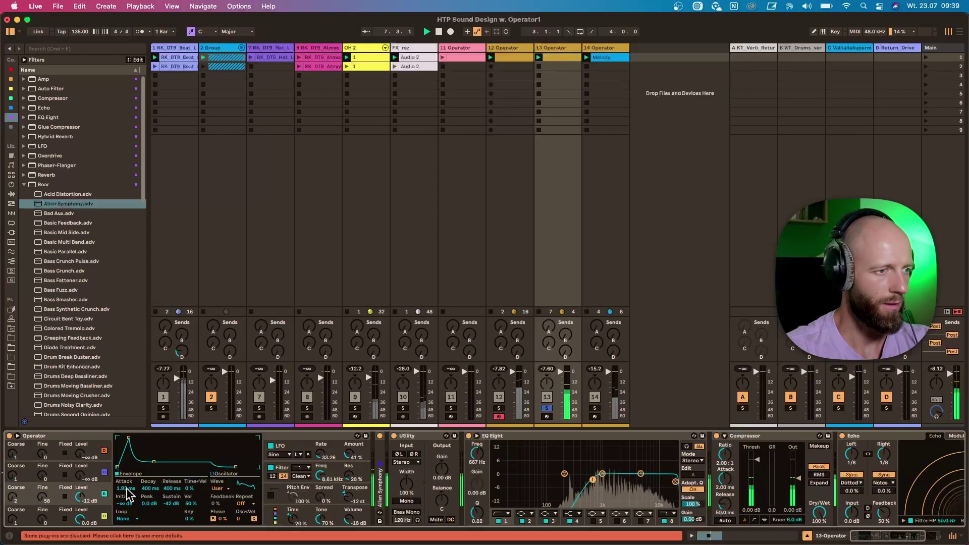
{"action": "left_click_drag", "start_coordinate": [126, 489], "coordinate": [126, 471]}
{"action": "left_click_drag", "start_coordinate": [172, 503], "coordinate": [172, 477]}
{"action": "left_click", "coordinate": [124, 519]}
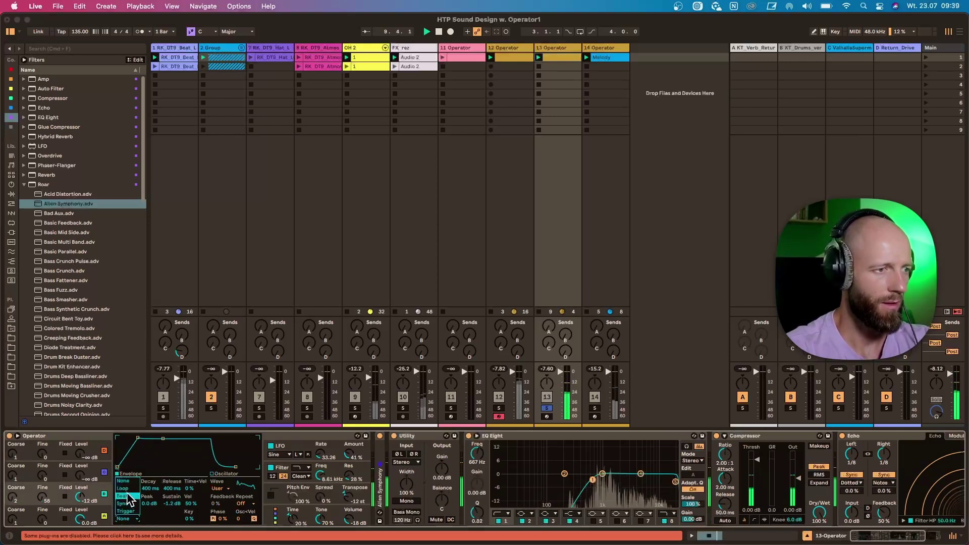
{"action": "left_click", "coordinate": [127, 505]}
{"action": "left_click_drag", "start_coordinate": [150, 519], "coordinate": [176, 530]}
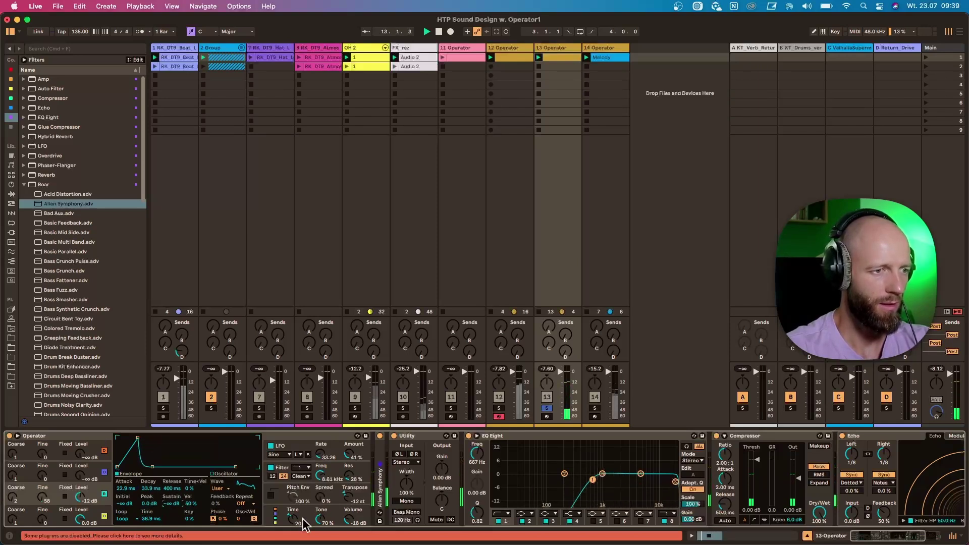
Set Operator's time to 1 % and its filter frequency to 1.24 kHz.
{"action": "left_click_drag", "start_coordinate": [304, 524], "coordinate": [304, 518]}
{"action": "left_click_drag", "start_coordinate": [321, 476], "coordinate": [320, 491]}
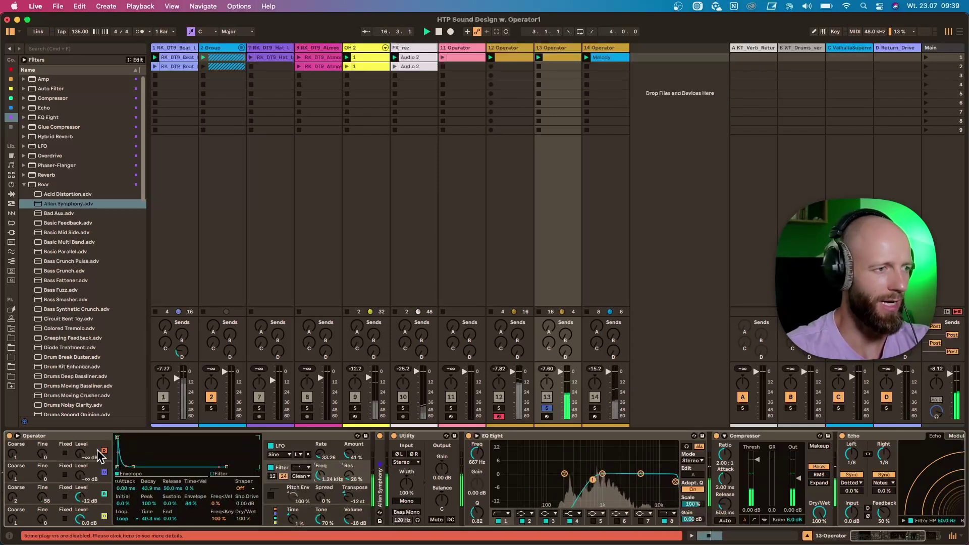
Switch Operator to its third algorithm and set oscillator D's level to -27 dB.
{"action": "left_click", "coordinate": [273, 518]}
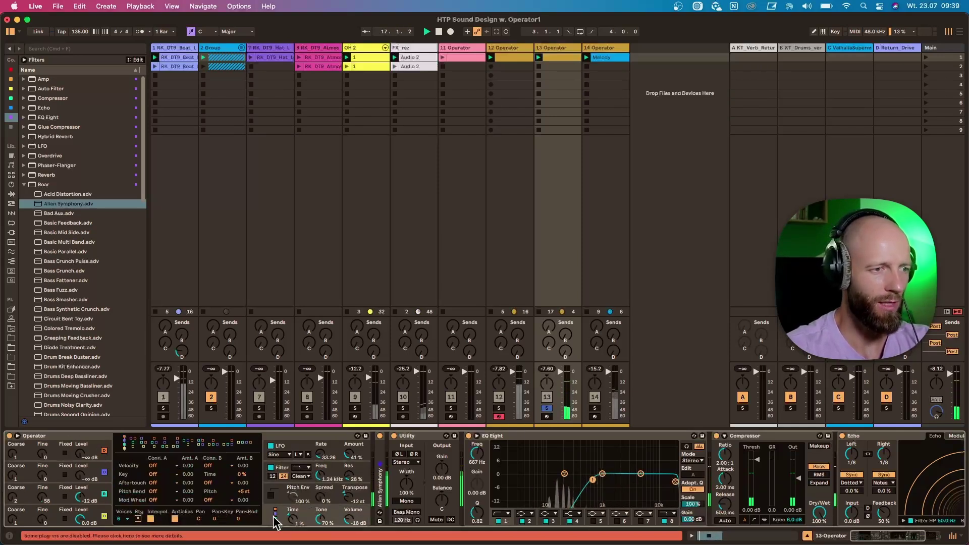
{"action": "left_click", "coordinate": [155, 443]}
{"action": "left_click", "coordinate": [143, 444]}
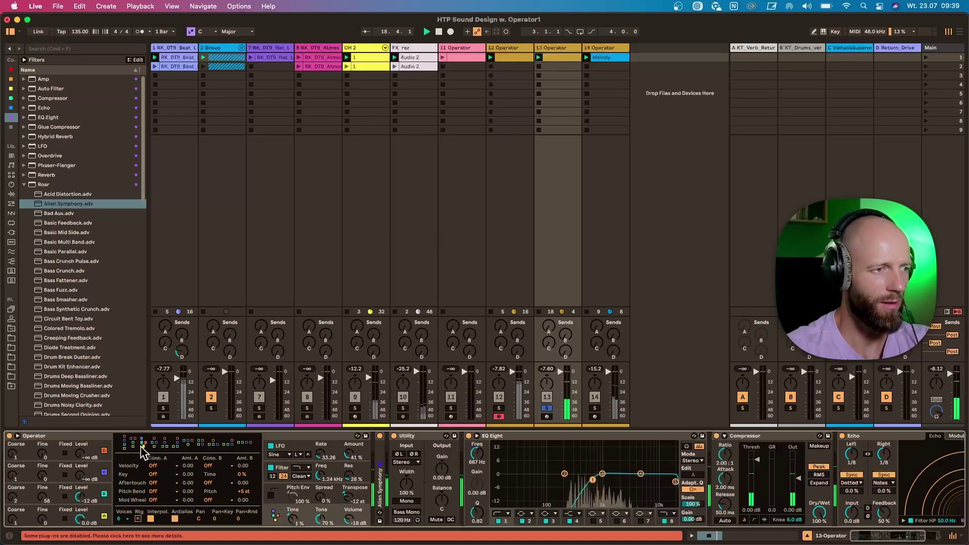
{"action": "left_click_drag", "start_coordinate": [82, 454], "coordinate": [83, 439]}
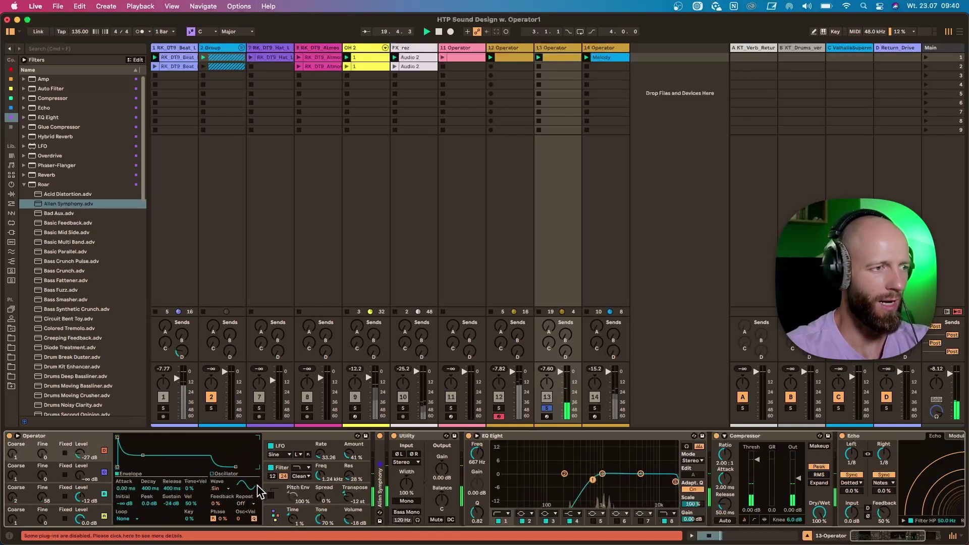
Set oscillator D to Noise White at -8.7 dB, with 1.93 s release and -8.7 dB sustain.
{"action": "left_click", "coordinate": [227, 488]}
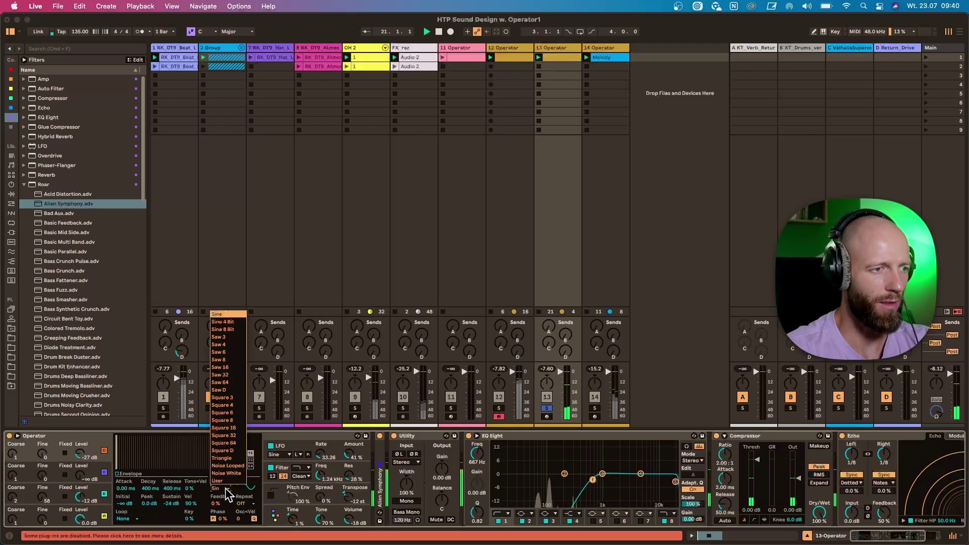
{"action": "left_click", "coordinate": [227, 479]}
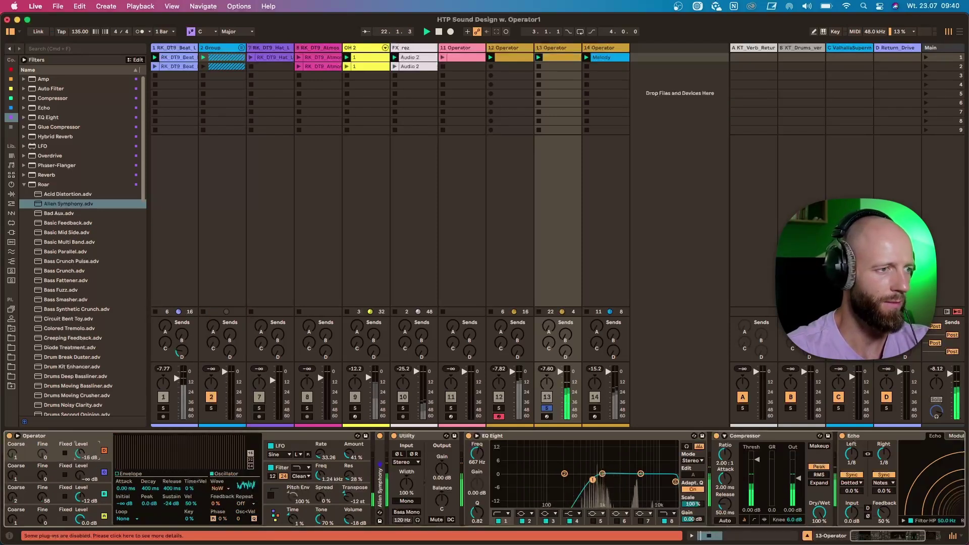
{"action": "left_click_drag", "start_coordinate": [172, 504], "coordinate": [172, 502]}
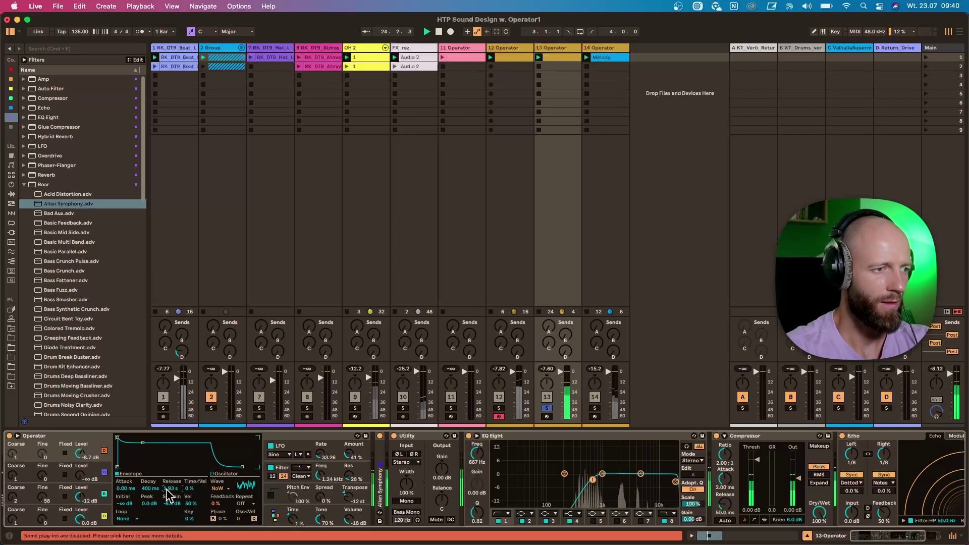
{"action": "left_click", "coordinate": [333, 472]}
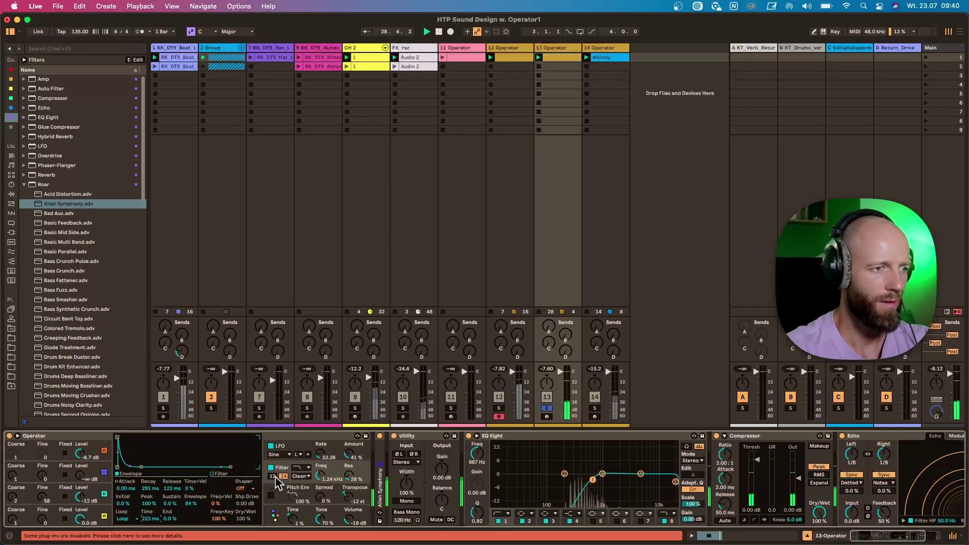
{"action": "left_click", "coordinate": [107, 454]}
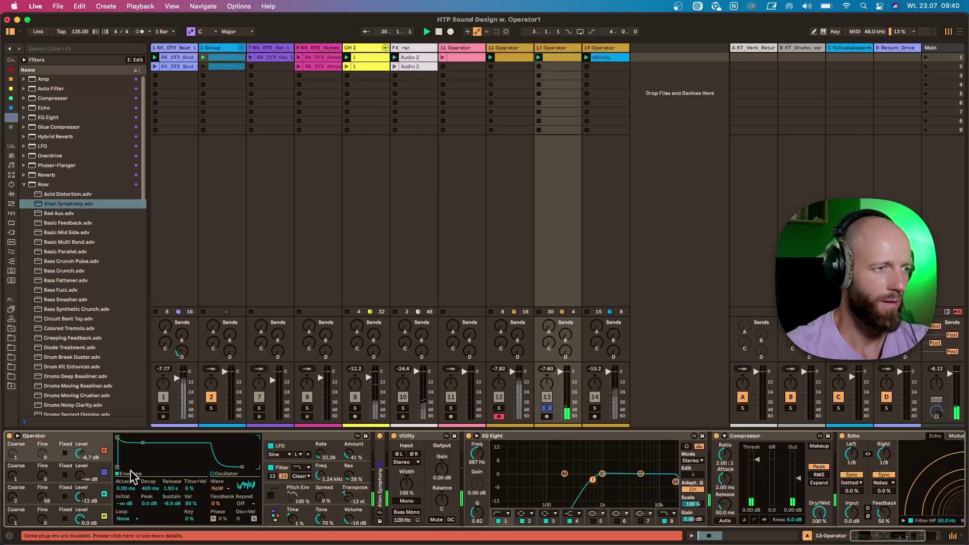
{"action": "left_click_drag", "start_coordinate": [180, 513], "coordinate": [181, 520]}
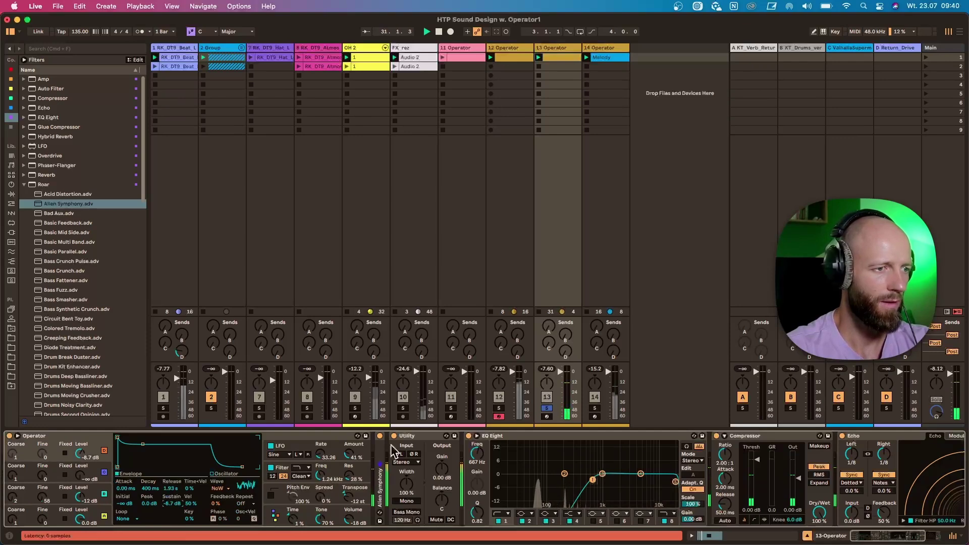
Extend the C4 note in track 13's clip so it ends at 1.4.2.
{"action": "double_click", "coordinate": [565, 57]}
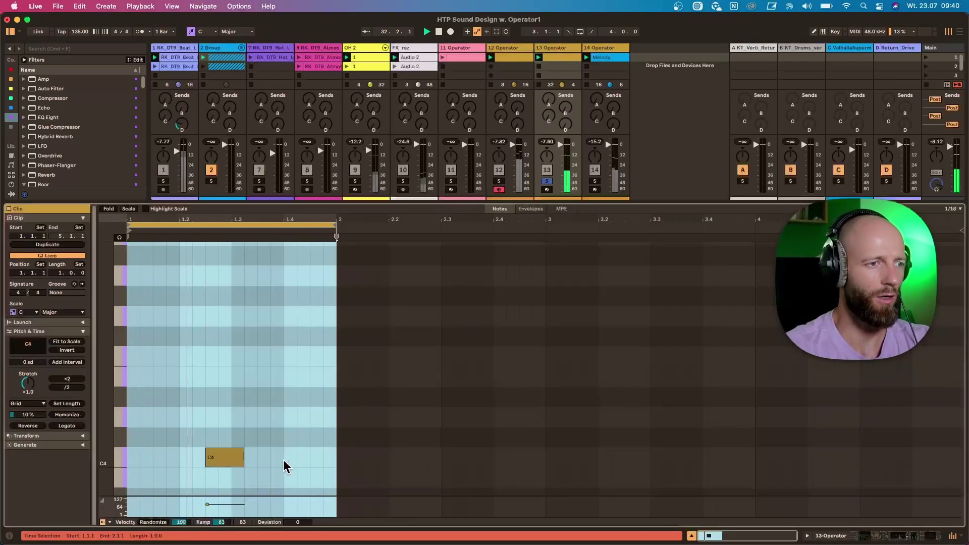
{"action": "left_click_drag", "start_coordinate": [266, 454], "coordinate": [298, 454]}
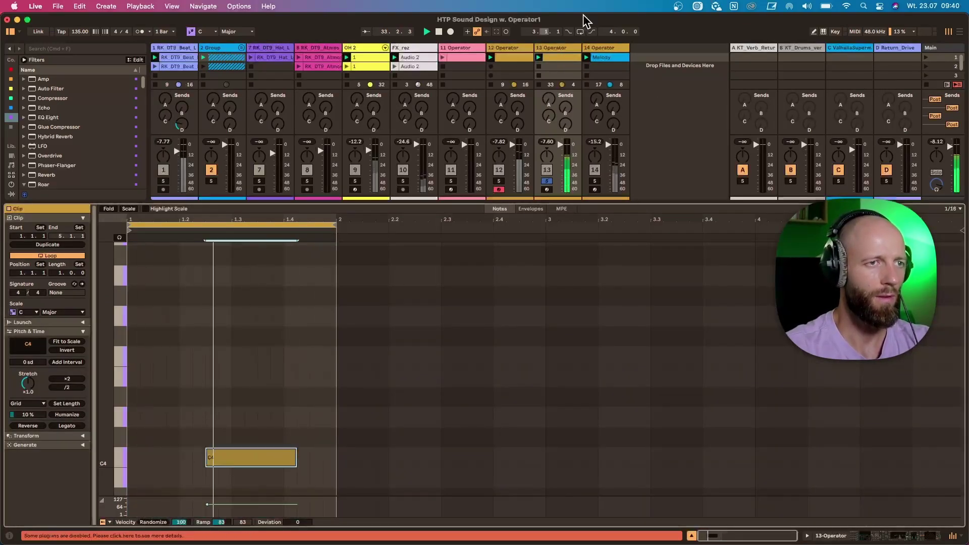
{"action": "left_click", "coordinate": [556, 48]}
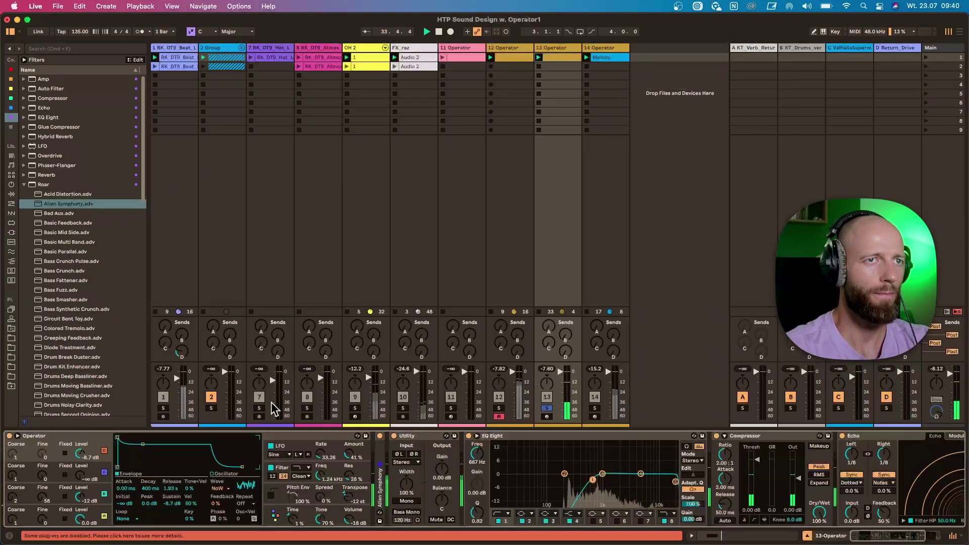
Set oscillator B's envelope to 33.9 ms decay and -10 dB sustain.
{"action": "left_click", "coordinate": [108, 515]}
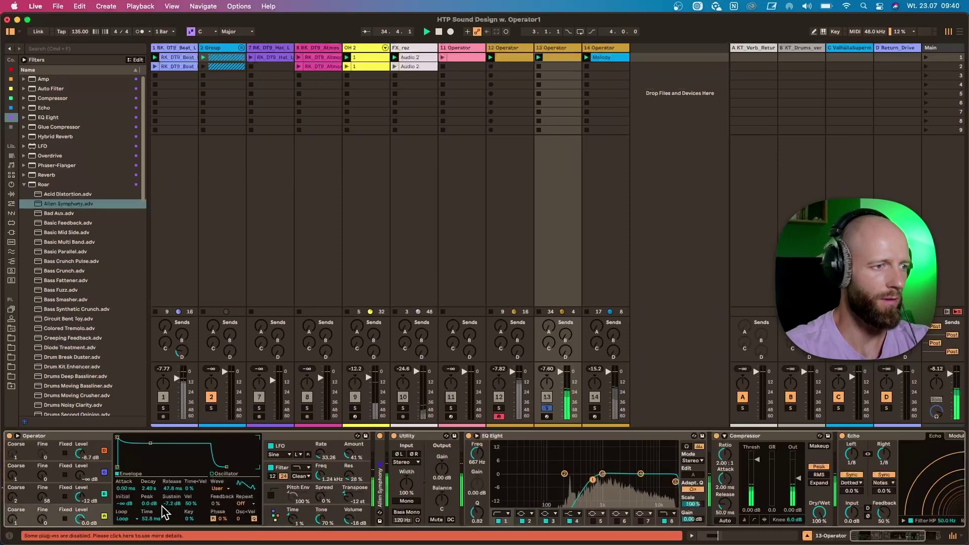
{"action": "left_click", "coordinate": [105, 501]}
{"action": "left_click_drag", "start_coordinate": [172, 504], "coordinate": [172, 515]}
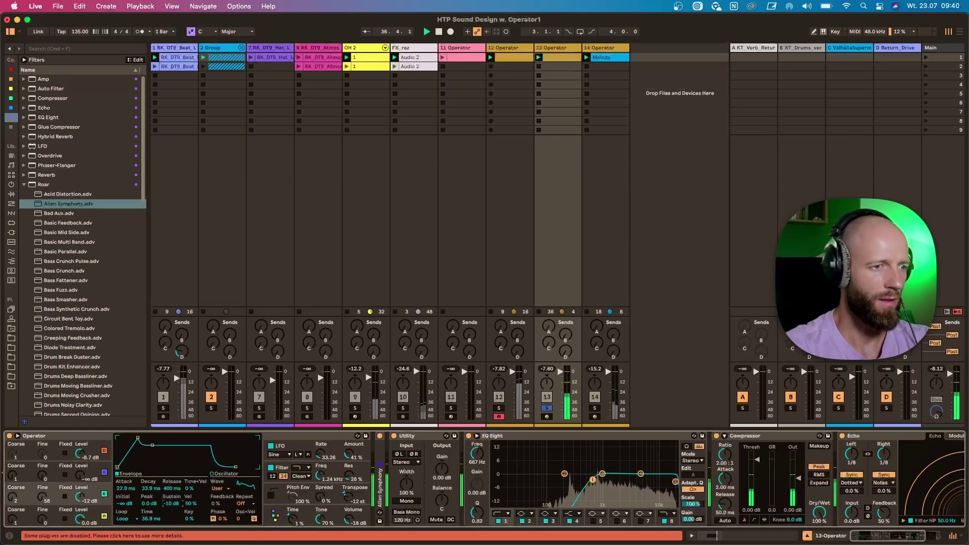
Set Operator's time to 41 % and oscillator D's level to -30 dB, using the eighth algorithm.
{"action": "left_click_drag", "start_coordinate": [282, 516], "coordinate": [281, 512]}
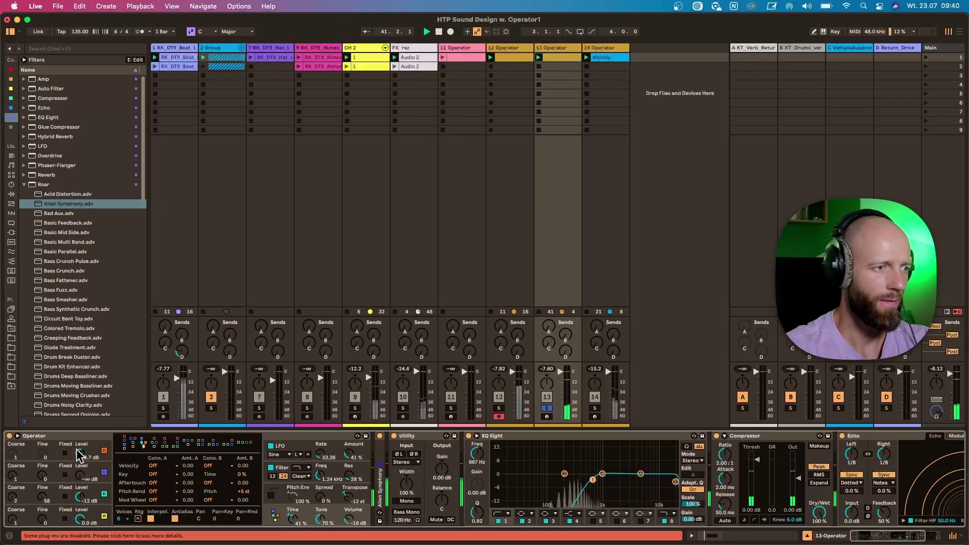
{"action": "left_click_drag", "start_coordinate": [80, 452], "coordinate": [79, 460]}
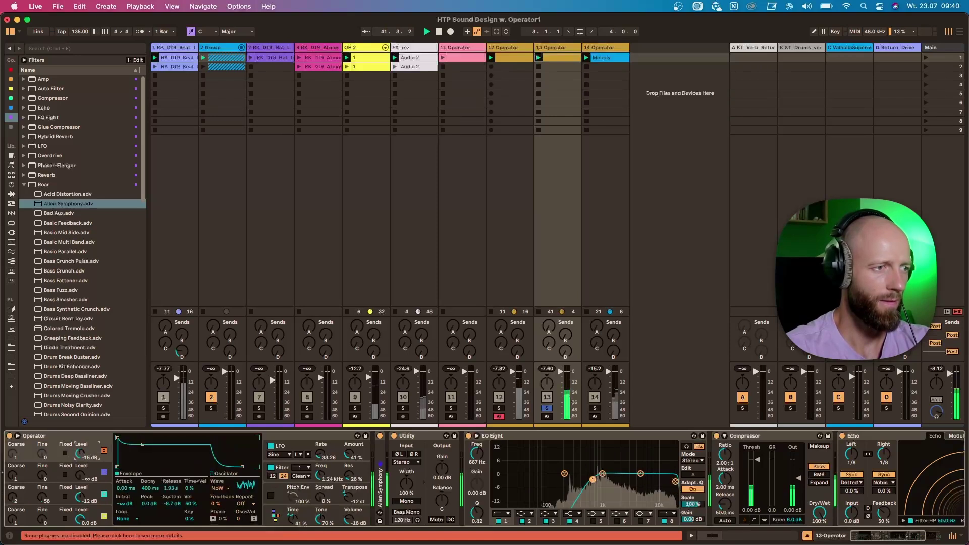
{"action": "left_click", "coordinate": [274, 516]}
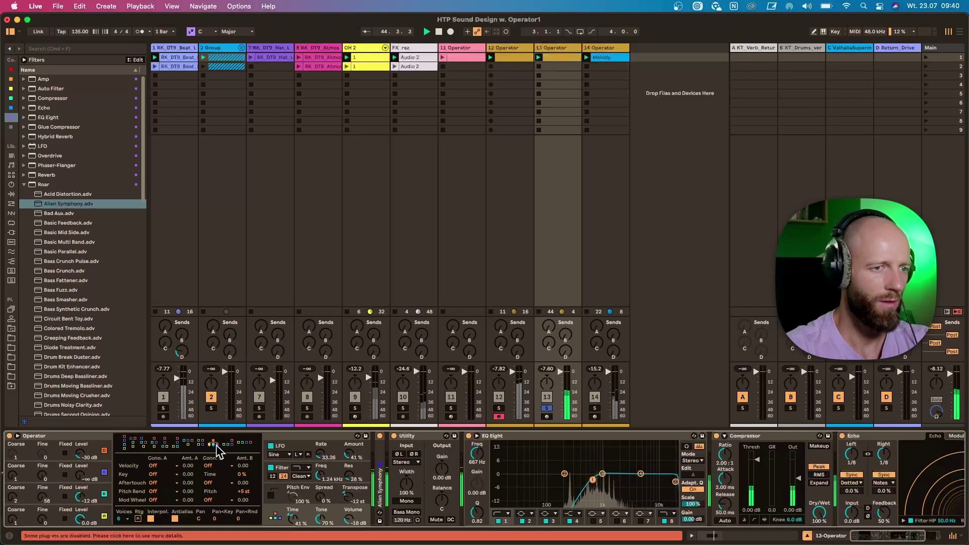
Set oscillator B's envelope to a 13.7 ms loop, 17.1 ms decay and -70 dB sustain, and shorten its attack.
{"action": "left_click", "coordinate": [108, 510]}
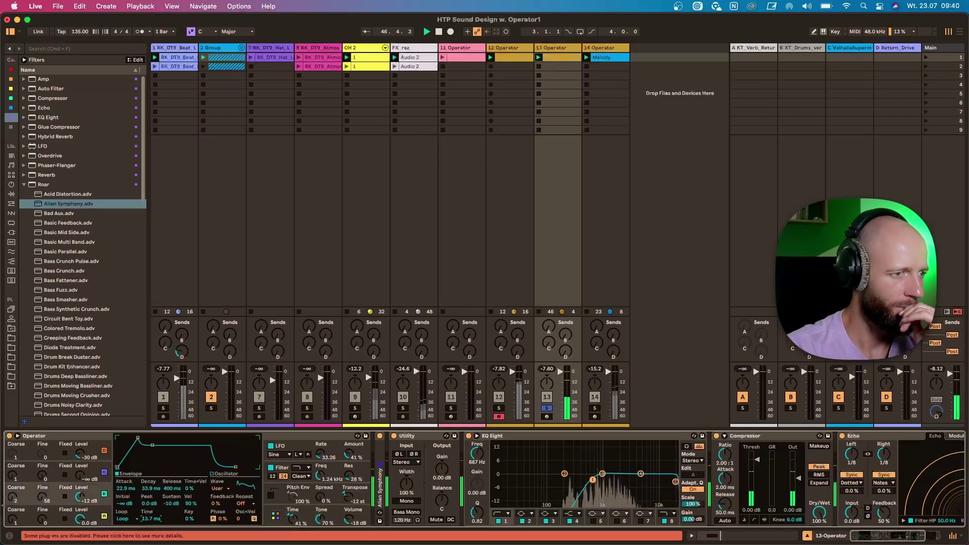
{"action": "left_click_drag", "start_coordinate": [177, 506], "coordinate": [177, 530]}
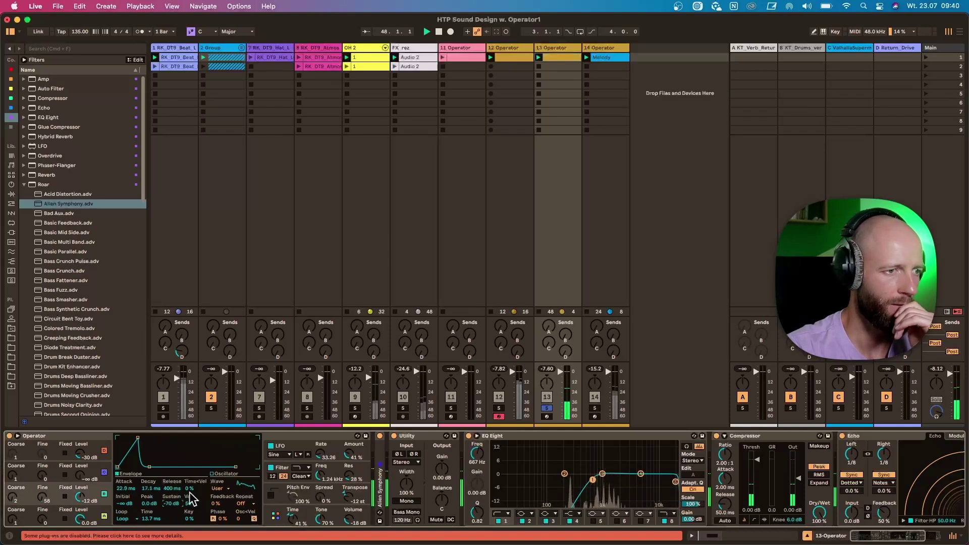
{"action": "left_click_drag", "start_coordinate": [122, 488], "coordinate": [121, 505]}
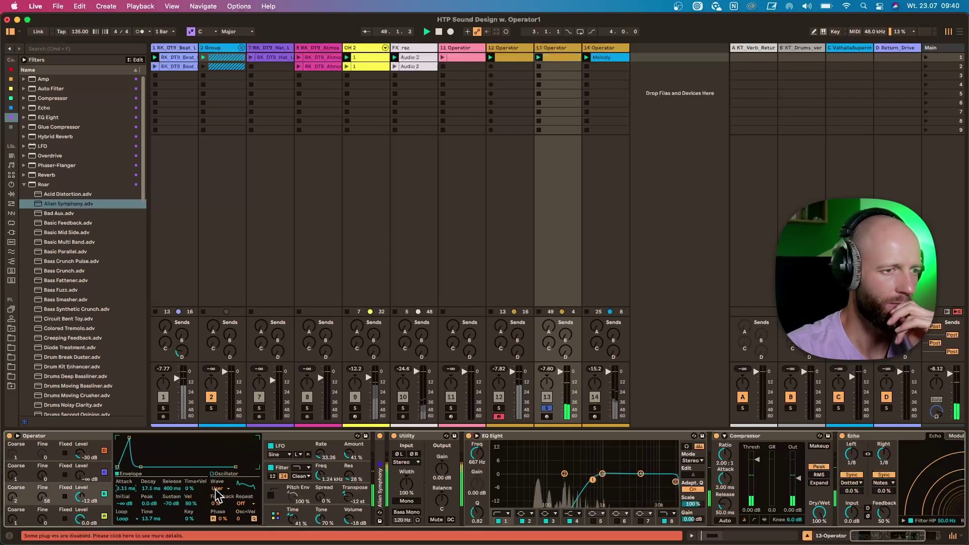
Unsolo track 13, set its LFO amount to 0.8 % and filter to 2.07 kHz with 33.9 ms decay, 57.8 ms loop and 60 % envelope.
{"action": "left_click_drag", "start_coordinate": [310, 477], "coordinate": [310, 490]}
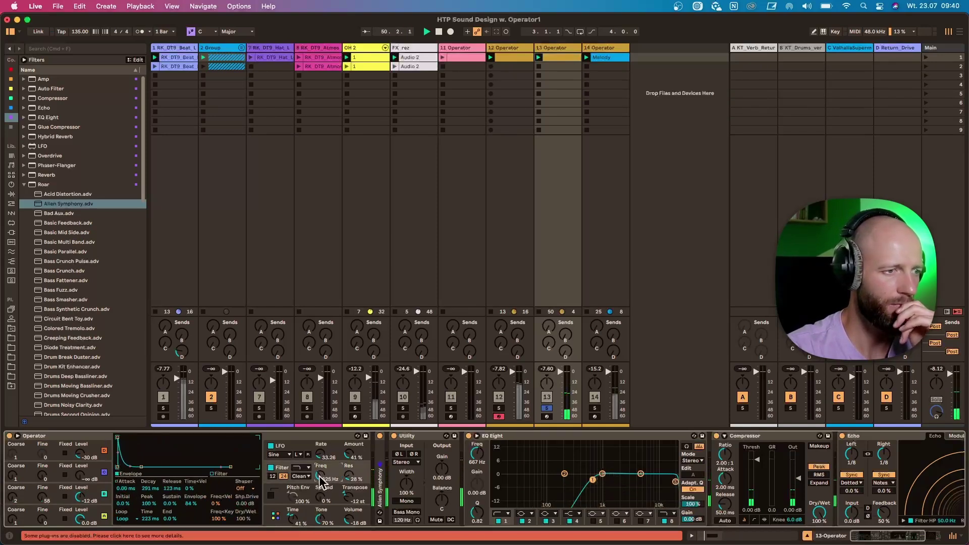
{"action": "left_click", "coordinate": [546, 409]}
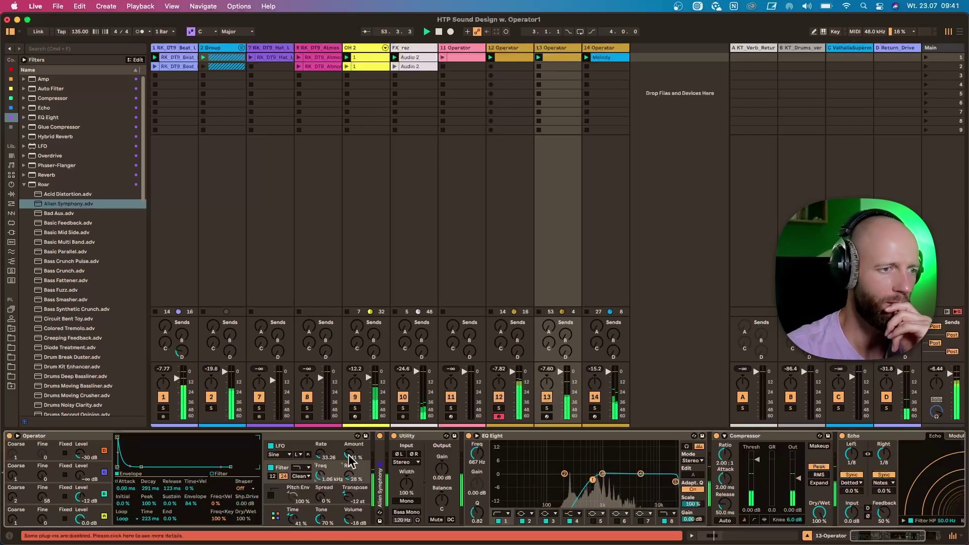
{"action": "left_click_drag", "start_coordinate": [352, 460], "coordinate": [323, 479]}
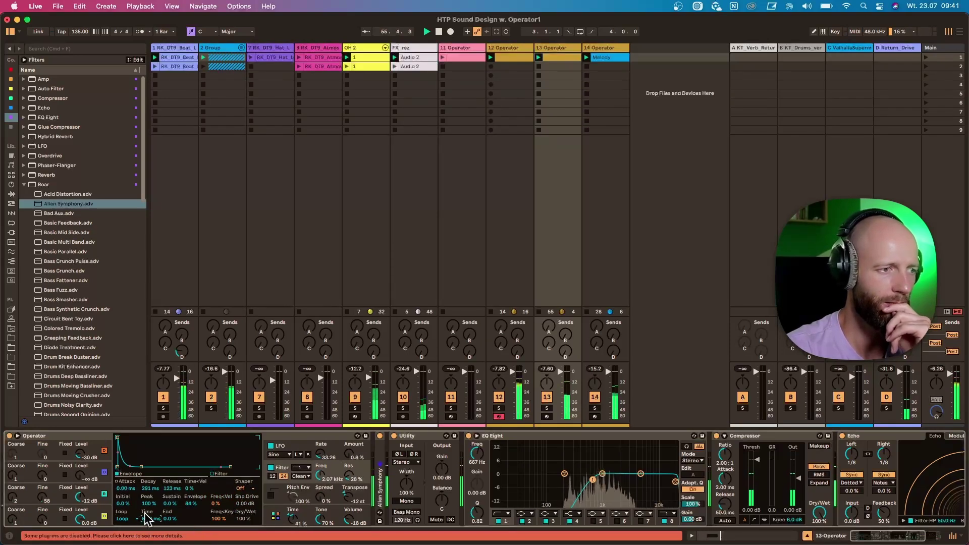
Set oscillator A's envelope to 15.7 ms decay and a 28.1 ms loop, and switch Operator to its seventh algorithm.
{"action": "left_click", "coordinate": [105, 514]}
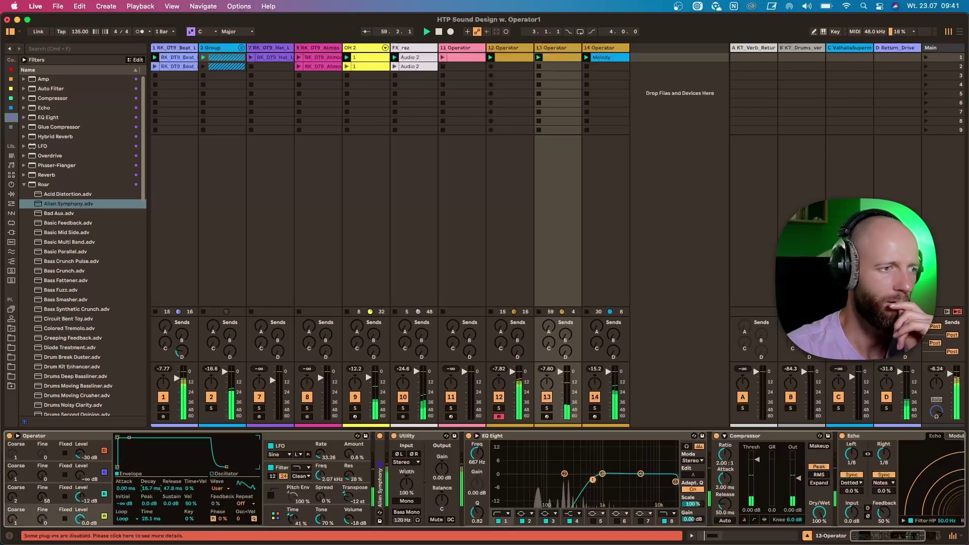
{"action": "left_click", "coordinate": [275, 517]}
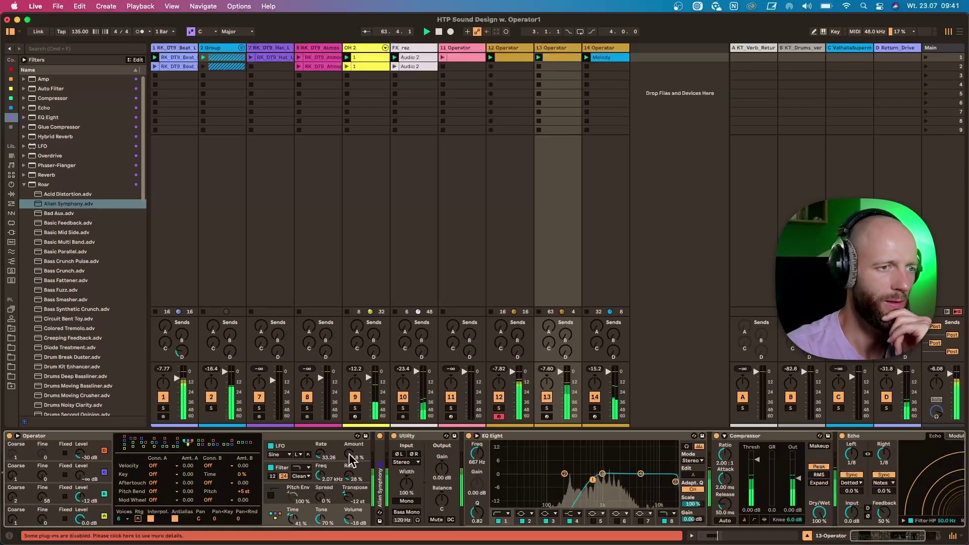
Replace the long C4 note in track 13's clip with a sixteenth-note C4 at 1.2.4.
{"action": "double_click", "coordinate": [560, 57]}
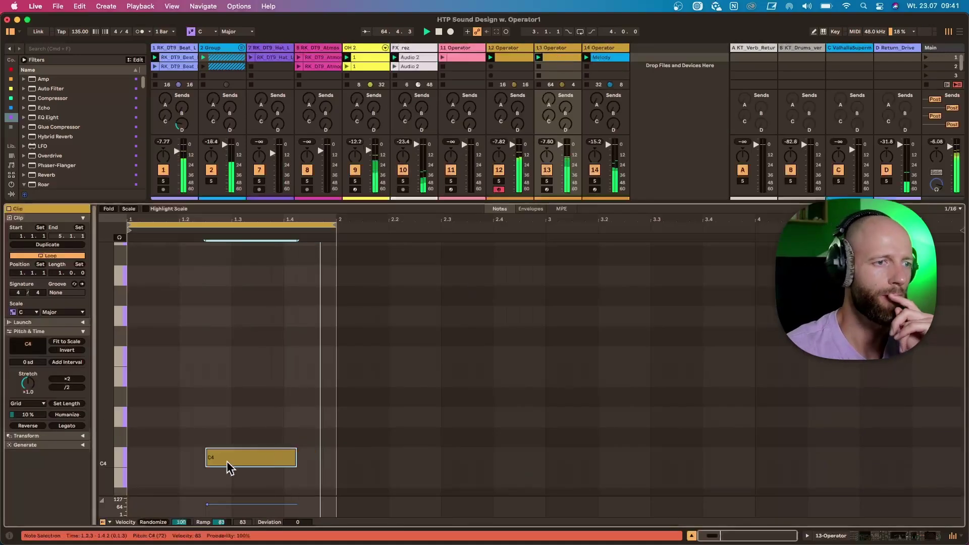
{"action": "double_click", "coordinate": [227, 461]}
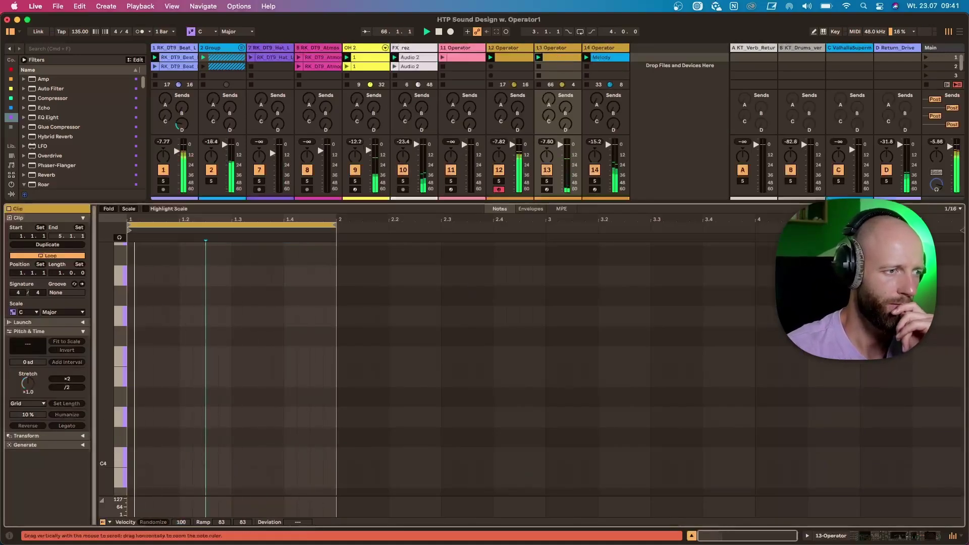
{"action": "scroll", "coordinate": [101, 449], "scroll_direction": "down", "scroll_amount": 3}
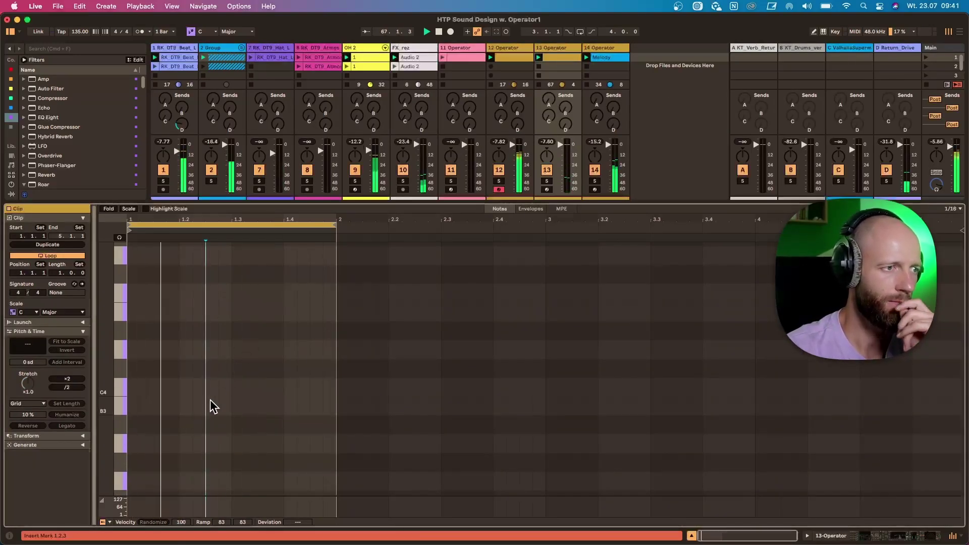
{"action": "double_click", "coordinate": [225, 405]}
{"action": "left_click_drag", "start_coordinate": [224, 410], "coordinate": [232, 386]}
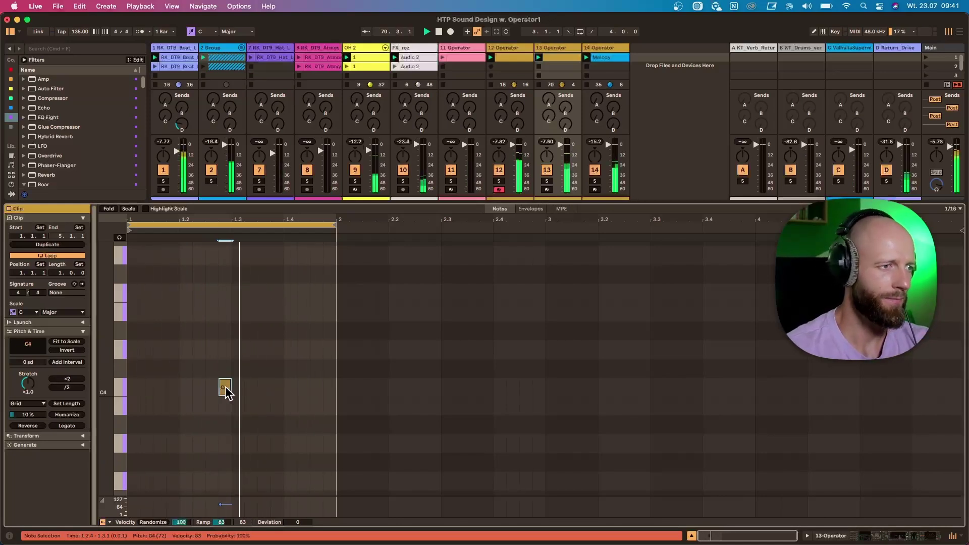
{"action": "double_click", "coordinate": [296, 352]}
{"action": "left_click_drag", "start_coordinate": [295, 352], "coordinate": [331, 356]}
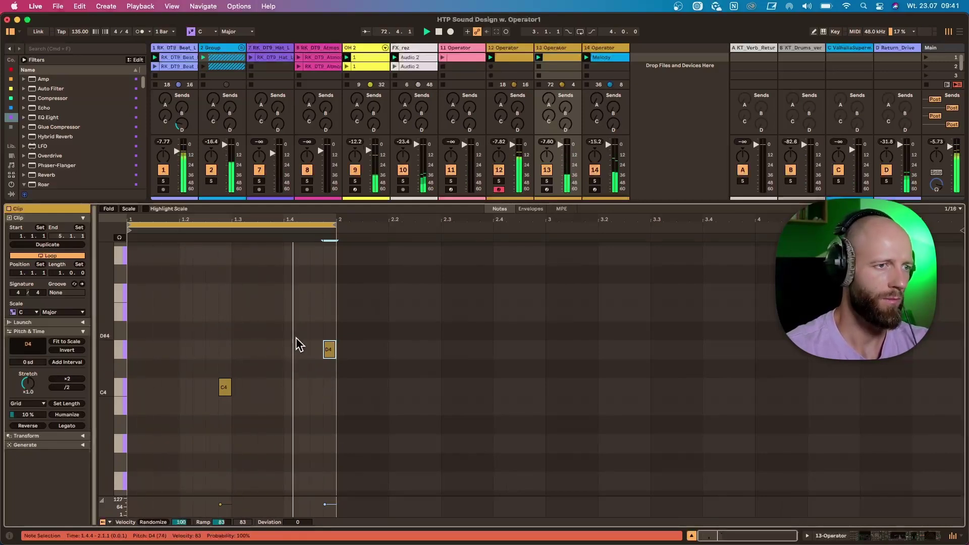
{"action": "mouse_move", "coordinate": [335, 353]}
{"action": "left_mouse_down"}
{"action": "mouse_move", "coordinate": [335, 337]}
{"action": "mouse_move", "coordinate": [333, 370]}
{"action": "left_mouse_up"}
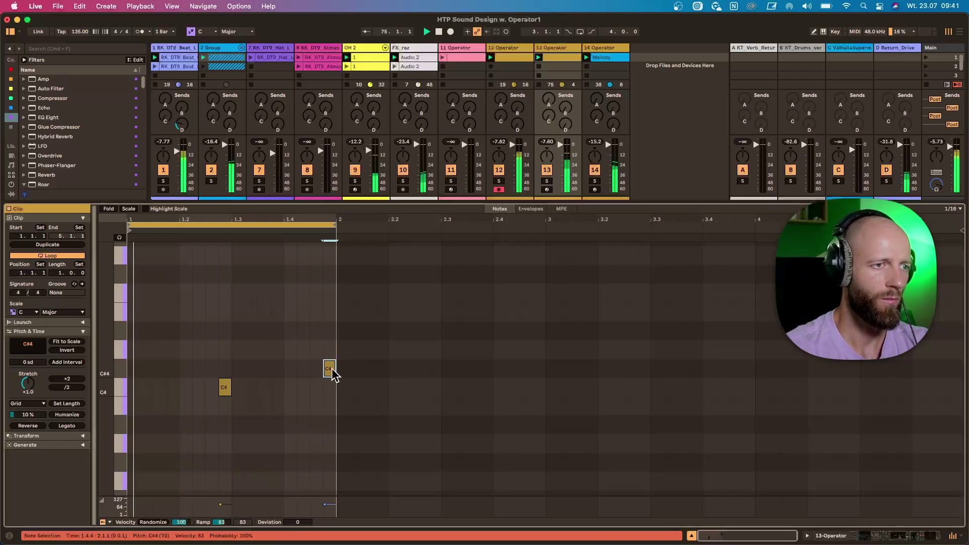
{"action": "key", "text": "Delete"}
Duplicate the clip's loop to two bars and turn the second bar's note into a C#4 from 2.2.3 to 2.3.1.
{"action": "left_click", "coordinate": [57, 246]}
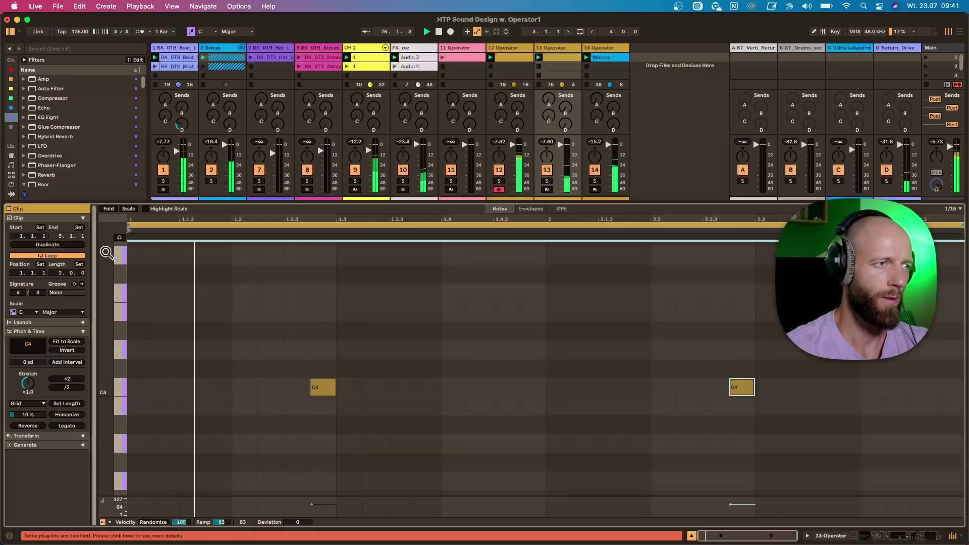
{"action": "left_click", "coordinate": [742, 387]}
{"action": "left_click_drag", "start_coordinate": [744, 387], "coordinate": [750, 349]}
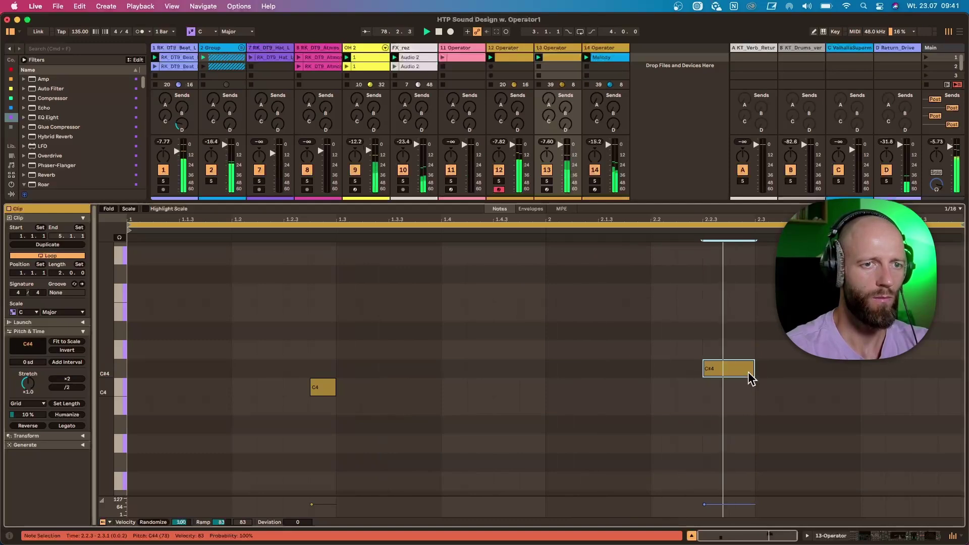
Raise Operator's filter frequency to 2.41 kHz on track 13.
{"action": "left_click", "coordinate": [546, 51]}
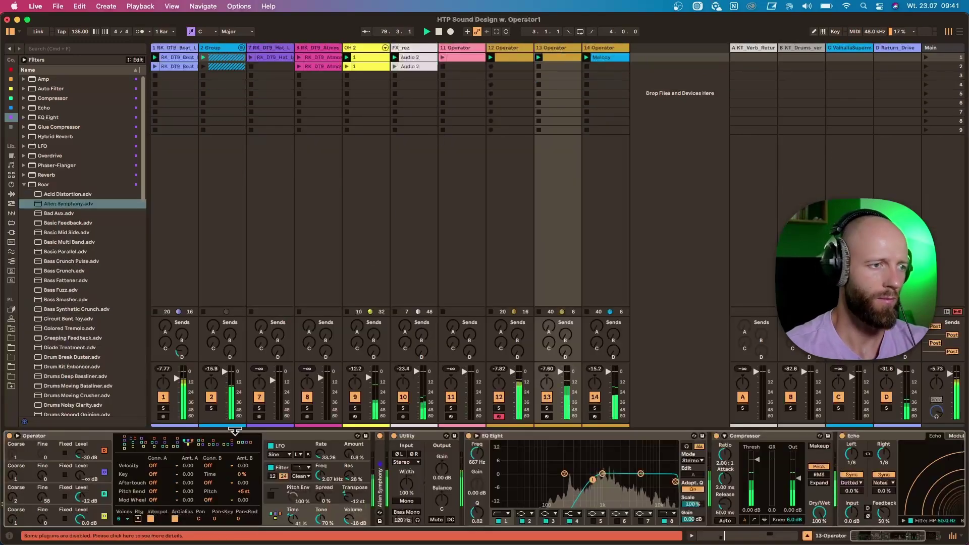
{"action": "left_click_drag", "start_coordinate": [320, 476], "coordinate": [320, 470]}
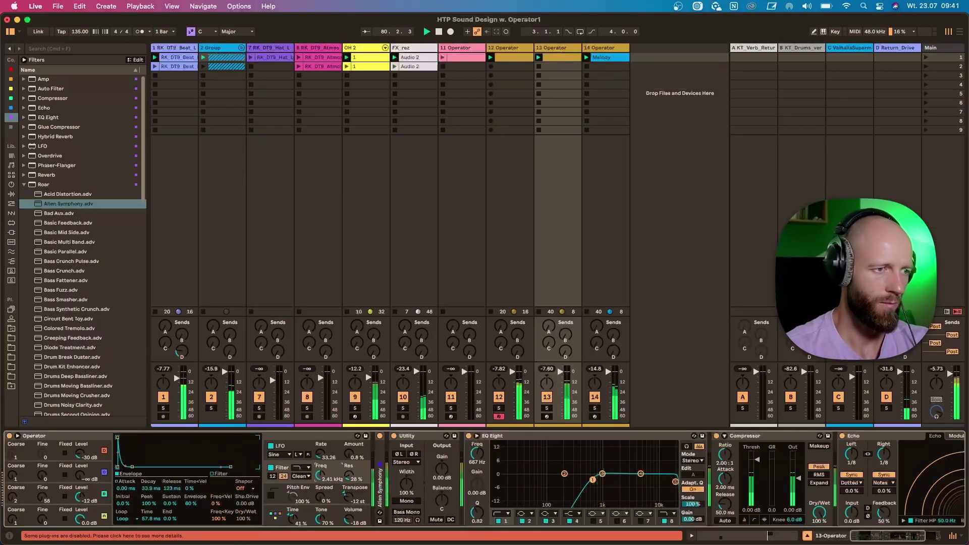
Set oscillator A's envelope to 47.8 ms decay and a 501 ms loop, and Operator's time to 44 %.
{"action": "left_click", "coordinate": [107, 509]}
{"action": "left_click_drag", "start_coordinate": [150, 489], "coordinate": [150, 482]}
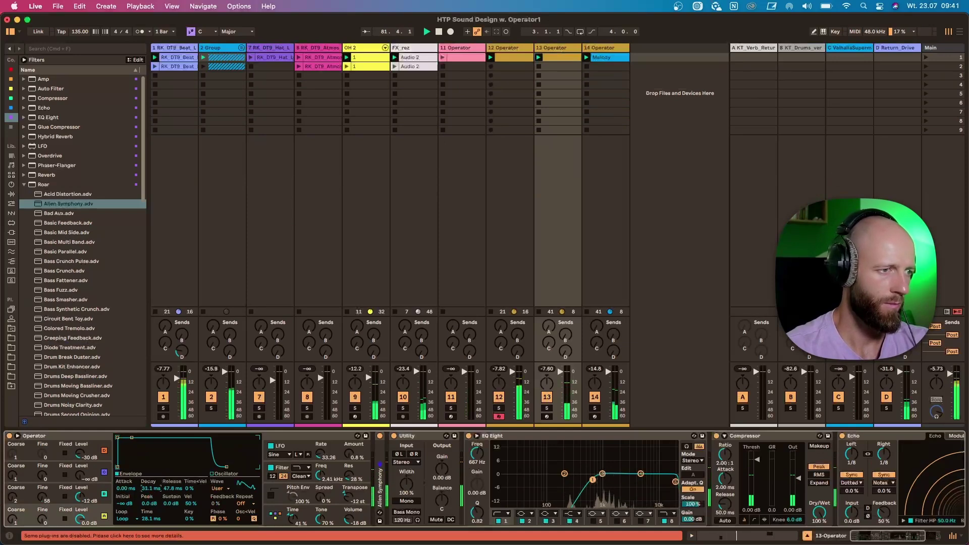
{"action": "left_click_drag", "start_coordinate": [150, 523], "coordinate": [153, 500]}
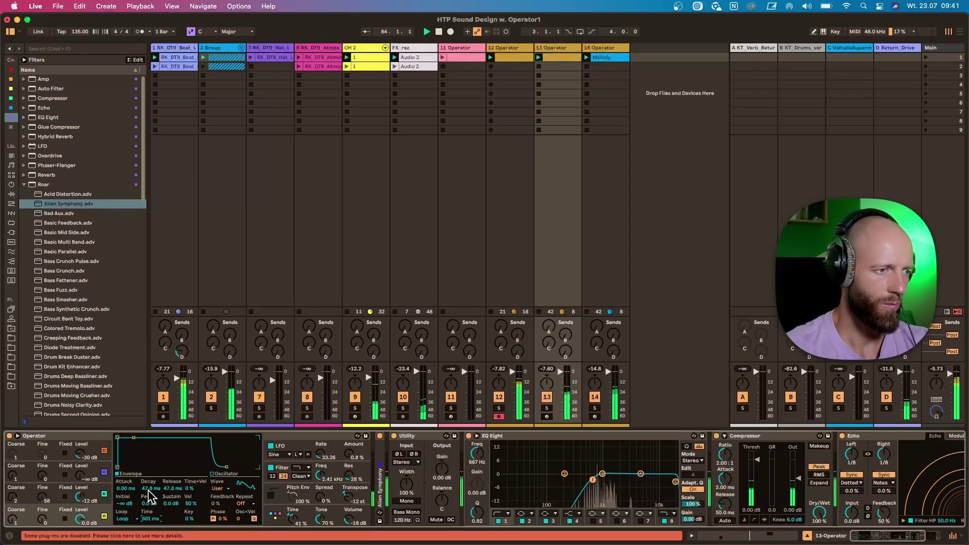
{"action": "left_click_drag", "start_coordinate": [298, 521], "coordinate": [299, 517]}
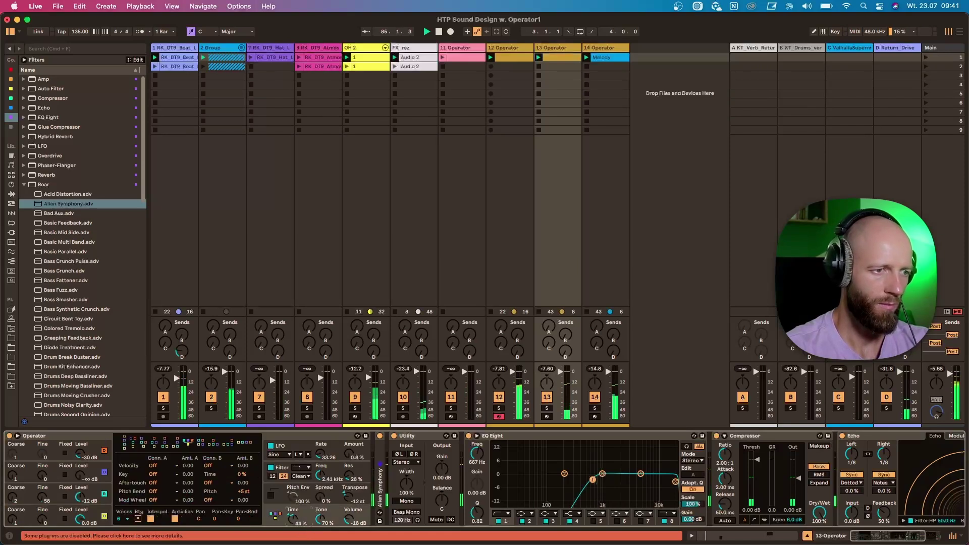
Set oscillator B's envelope on track 13 to a 204 ms loop time and -18 dB sustain.
{"action": "left_click", "coordinate": [108, 494]}
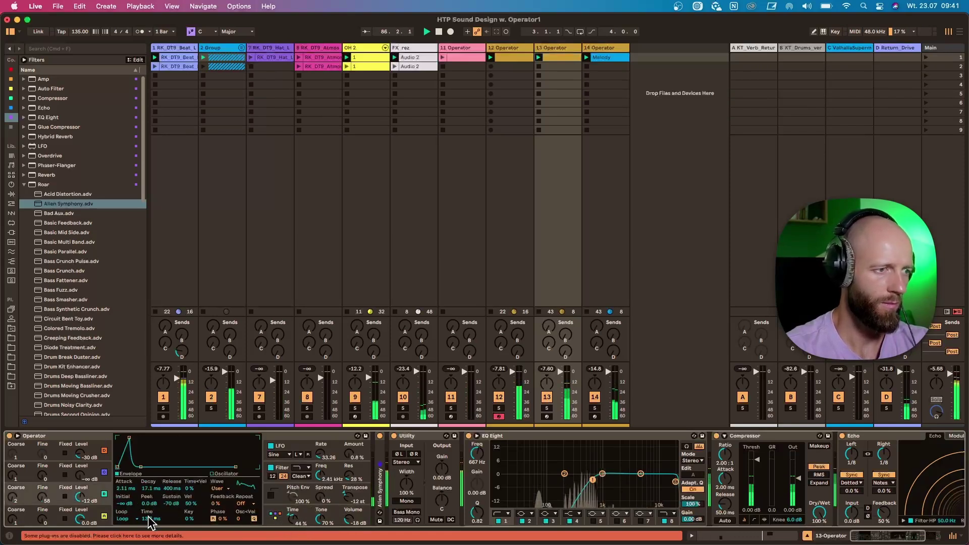
{"action": "left_click_drag", "start_coordinate": [150, 519], "coordinate": [173, 499]}
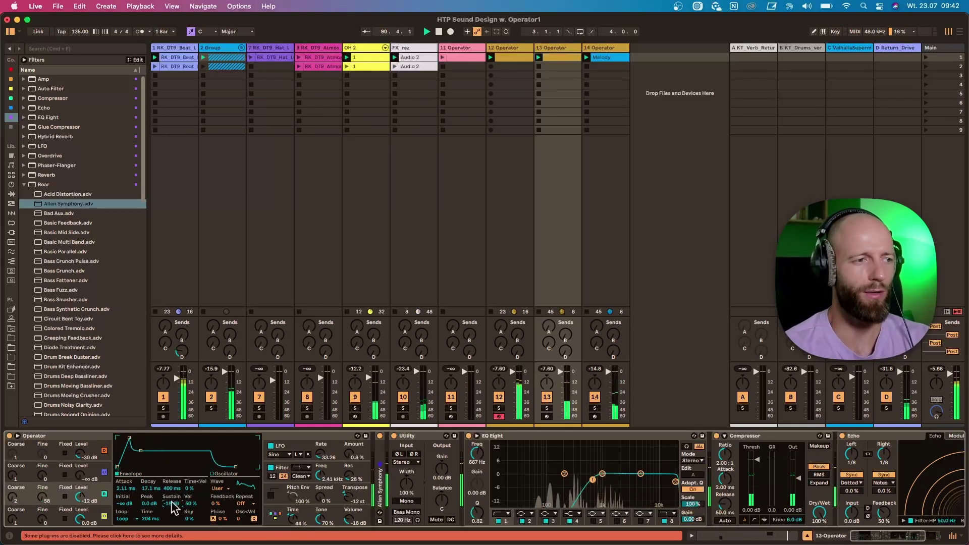
{"action": "left_click", "coordinate": [566, 49]}
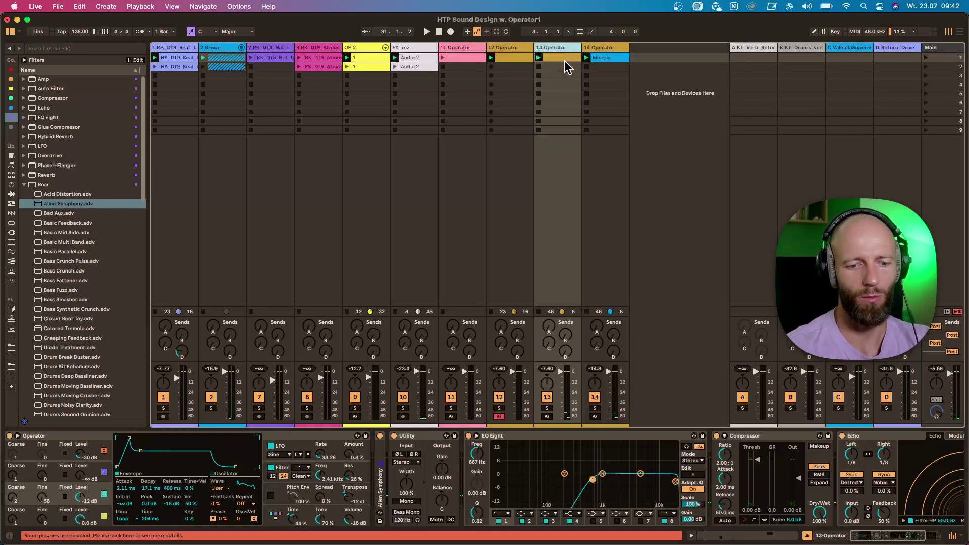
Restart playback and audition the Operator tracks 12, 14 and 13 one at a time in solo.
{"action": "key", "text": "space"}
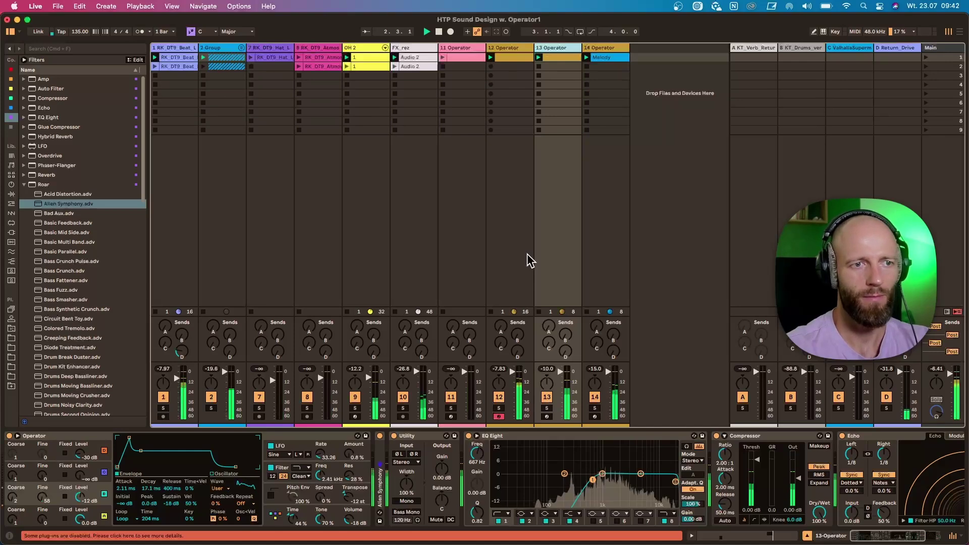
{"action": "left_click", "coordinate": [500, 408]}
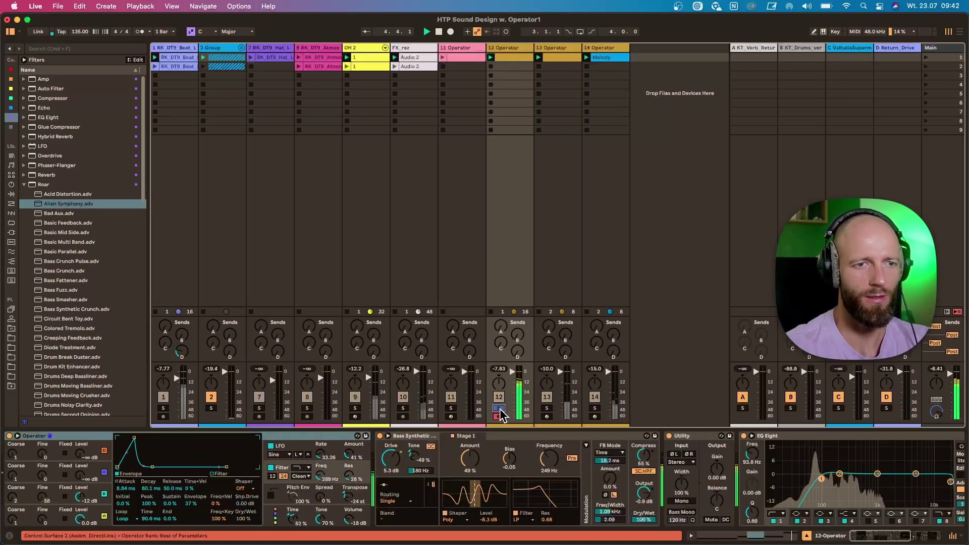
{"action": "left_click", "coordinate": [499, 409]}
{"action": "left_click", "coordinate": [594, 409]}
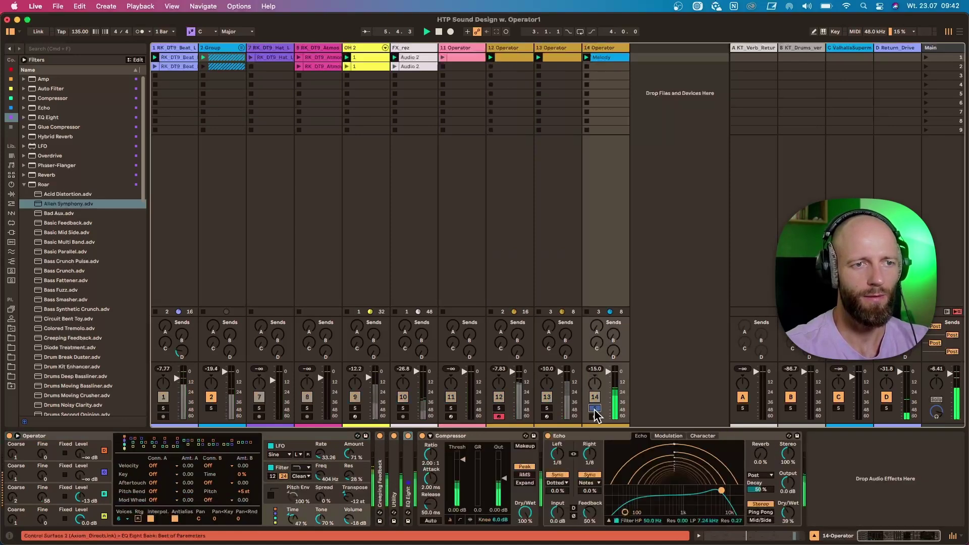
{"action": "left_click", "coordinate": [594, 408]}
{"action": "left_click", "coordinate": [547, 409]}
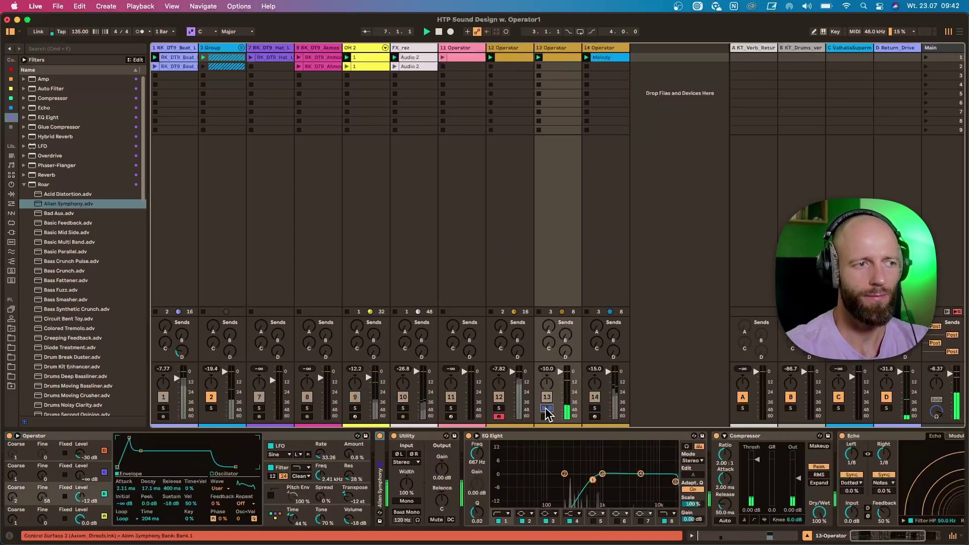
{"action": "left_click", "coordinate": [547, 408]}
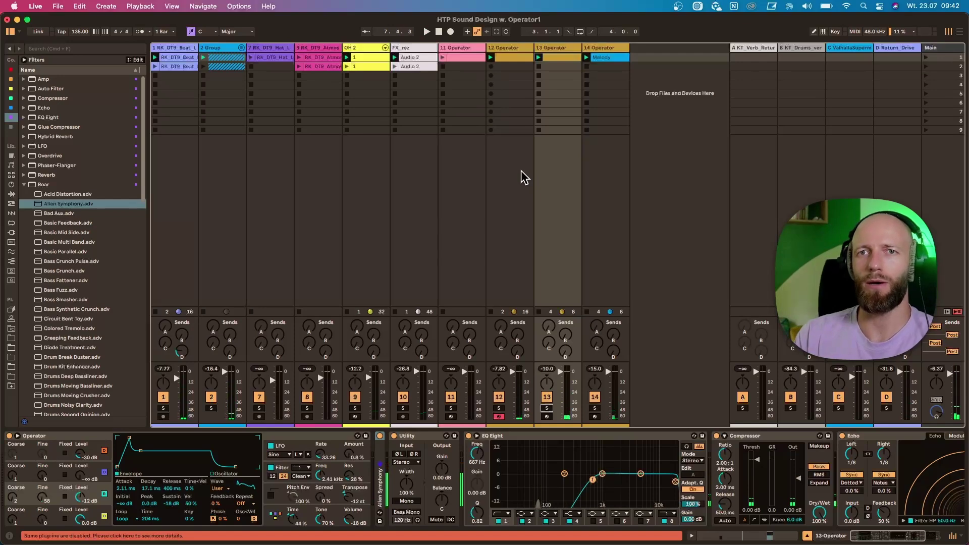
Group the three Operator tracks 12 to 14 and play the set briefly.
{"action": "left_click", "coordinate": [503, 47]}
{"action": "left_click", "coordinate": [604, 47]}
{"action": "key", "text": "super+g"}
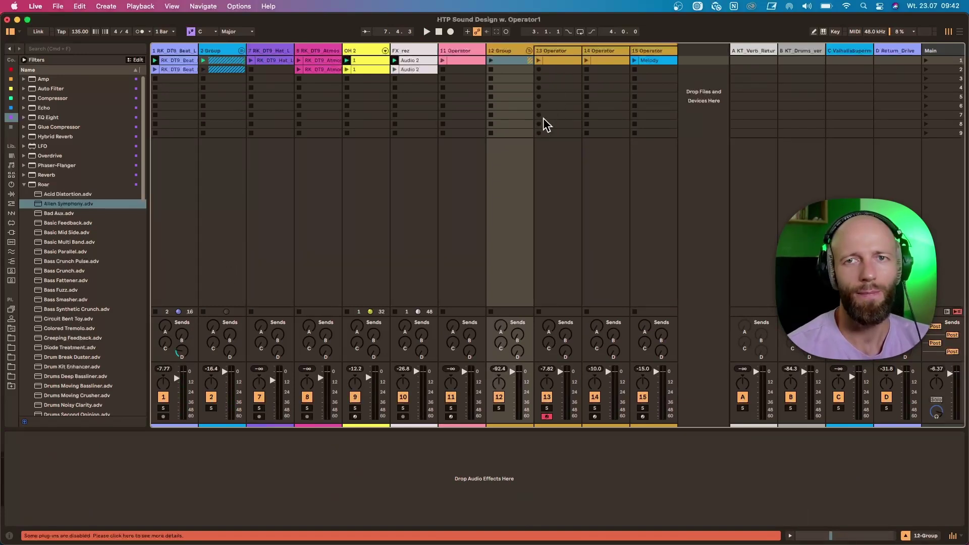
{"action": "key", "text": "space"}
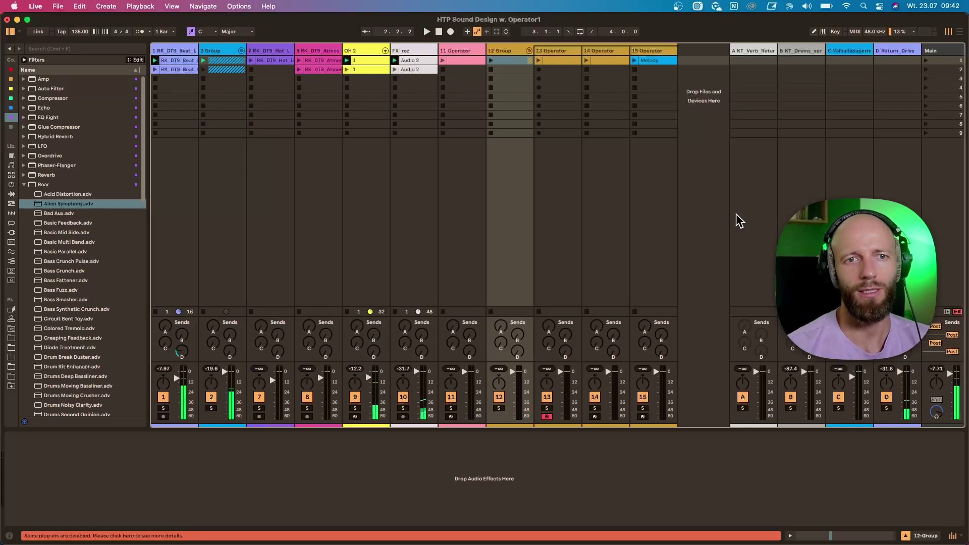
Check the devices on track 13, and play track 14's first clip with that track soloed.
{"action": "left_click", "coordinate": [559, 51]}
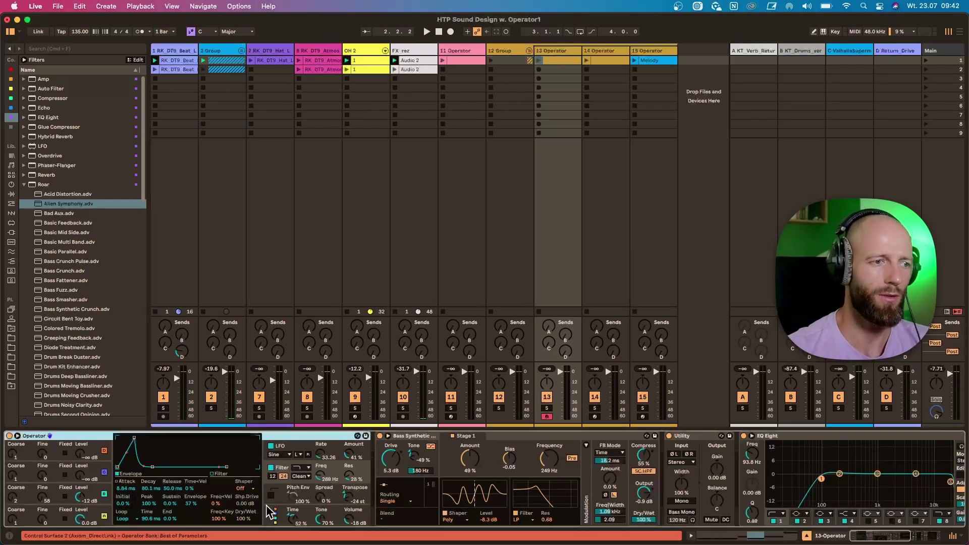
{"action": "left_click", "coordinate": [421, 438]}
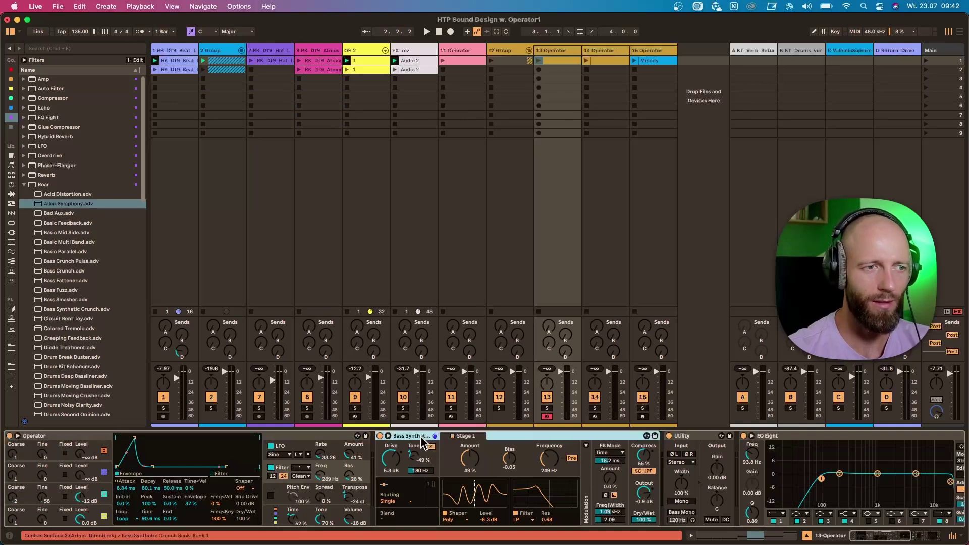
{"action": "left_click", "coordinate": [604, 52]}
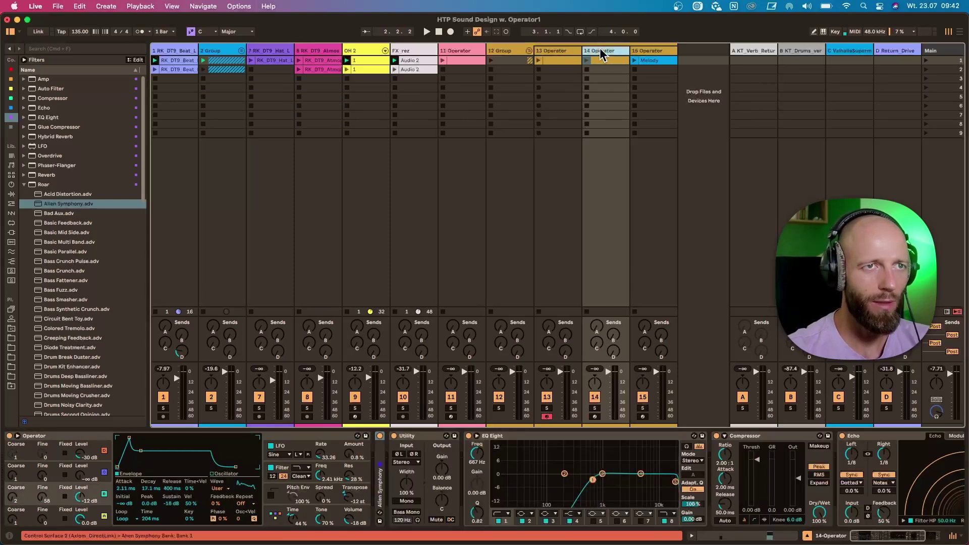
{"action": "left_click", "coordinate": [587, 60]}
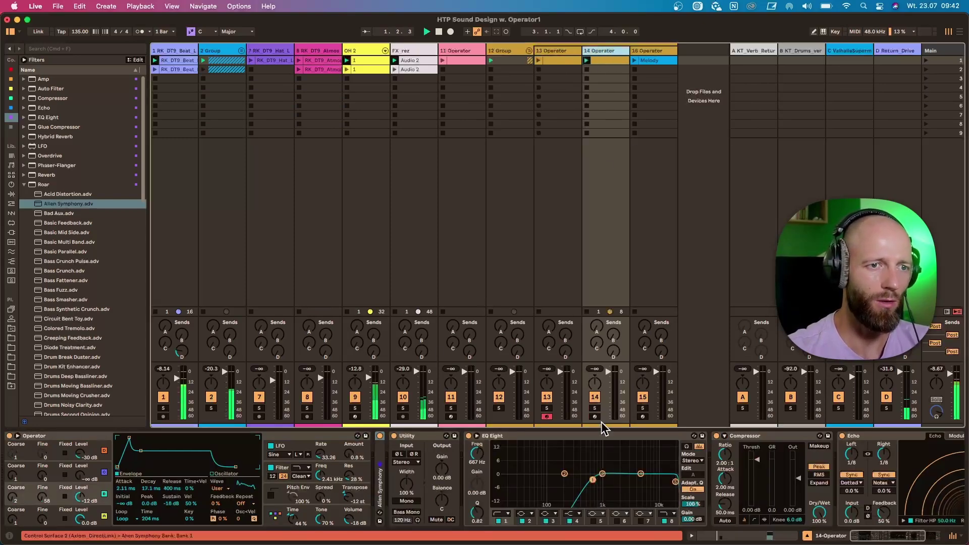
{"action": "left_click", "coordinate": [595, 408]}
{"action": "key", "text": "space"}
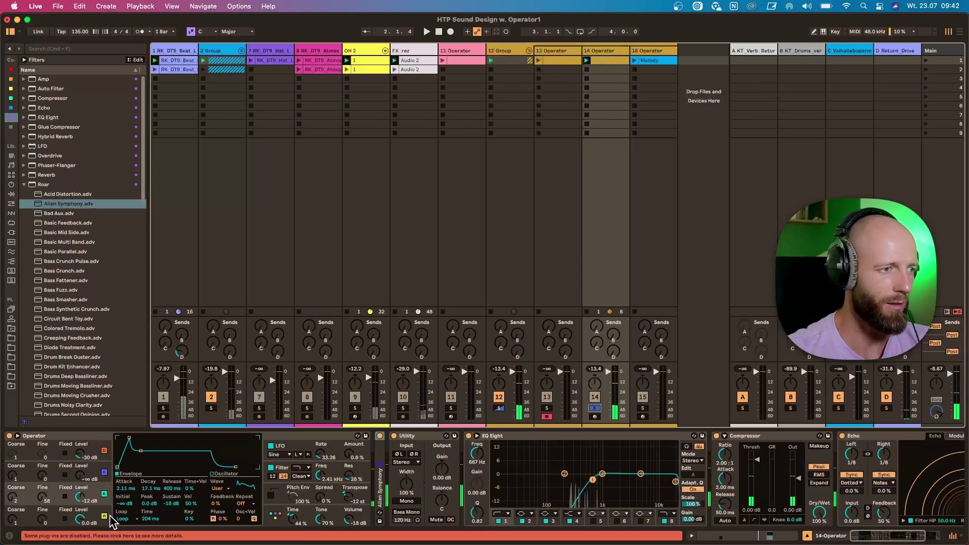
Create a one-bar clip in track 14's second slot with a C3 note from 1.1.3 to 1.2.4, and launch it.
{"action": "double_click", "coordinate": [603, 60]}
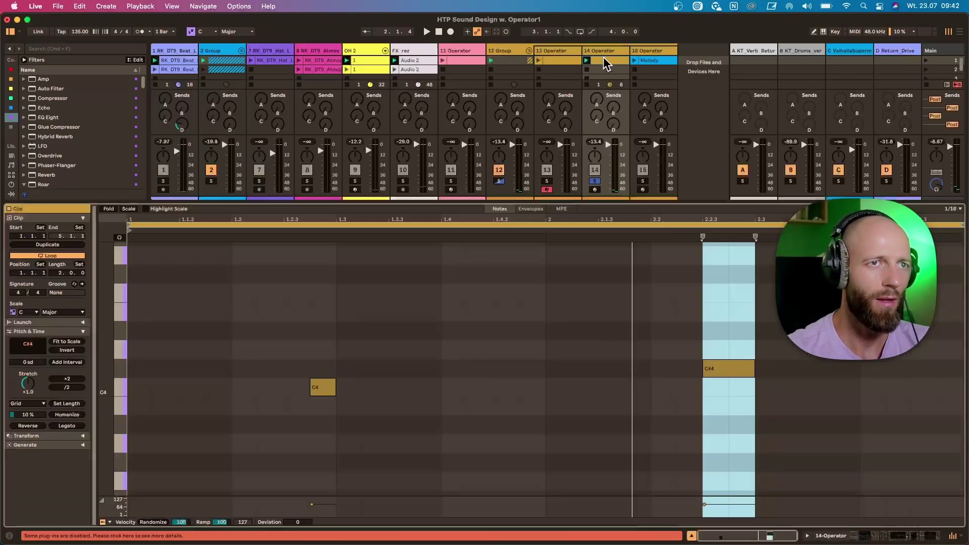
{"action": "double_click", "coordinate": [610, 68]}
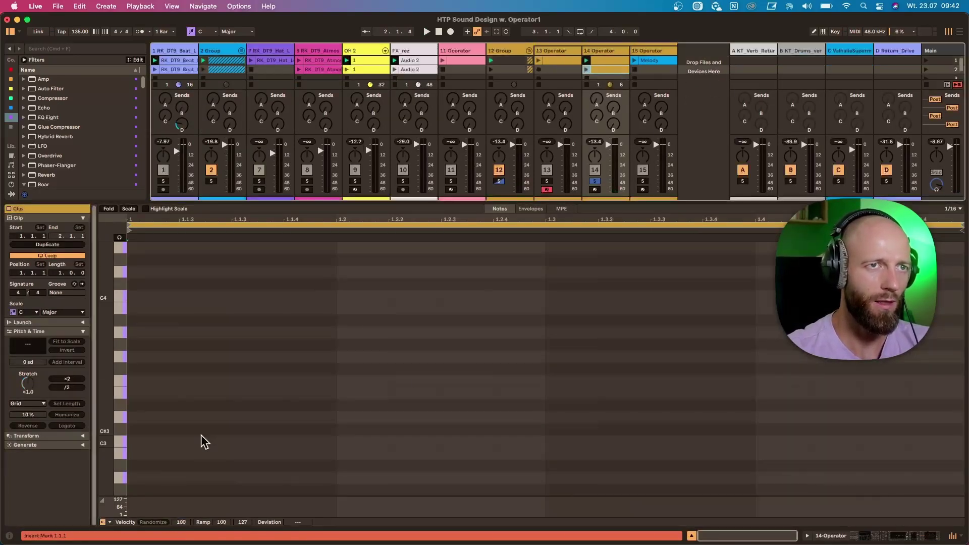
{"action": "double_click", "coordinate": [273, 441]}
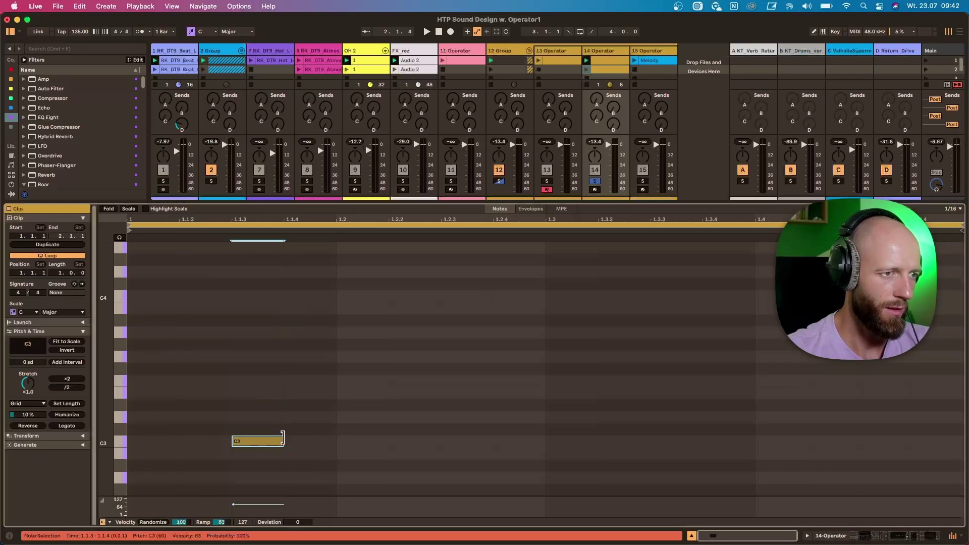
{"action": "left_click_drag", "start_coordinate": [283, 439], "coordinate": [493, 441]}
{"action": "left_click", "coordinate": [586, 69]}
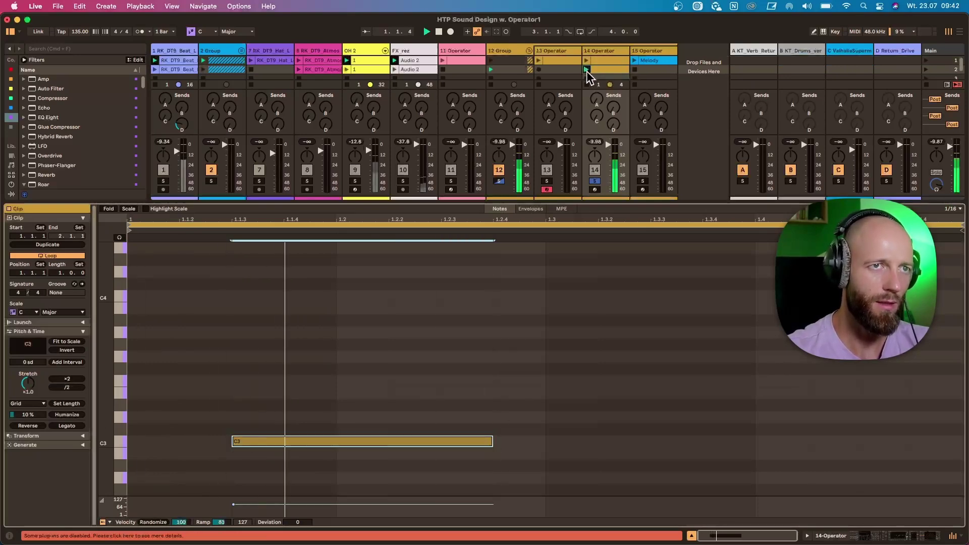
Turn on track 14's Operator pitch envelope at an amount of 68 % while playing the new clip.
{"action": "key", "text": "shift+Tab"}
{"action": "left_click", "coordinate": [272, 496]}
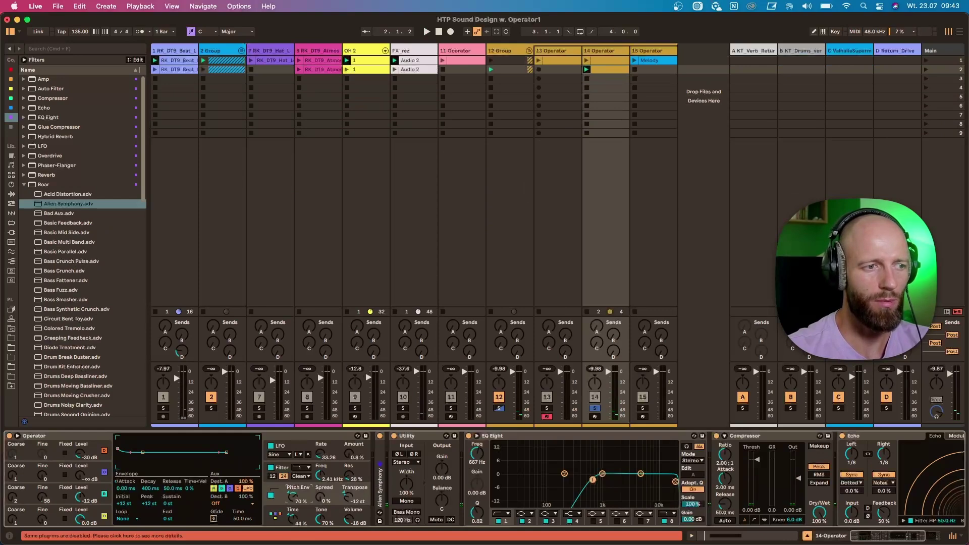
{"action": "double_click", "coordinate": [597, 70]}
{"action": "key", "text": "space"}
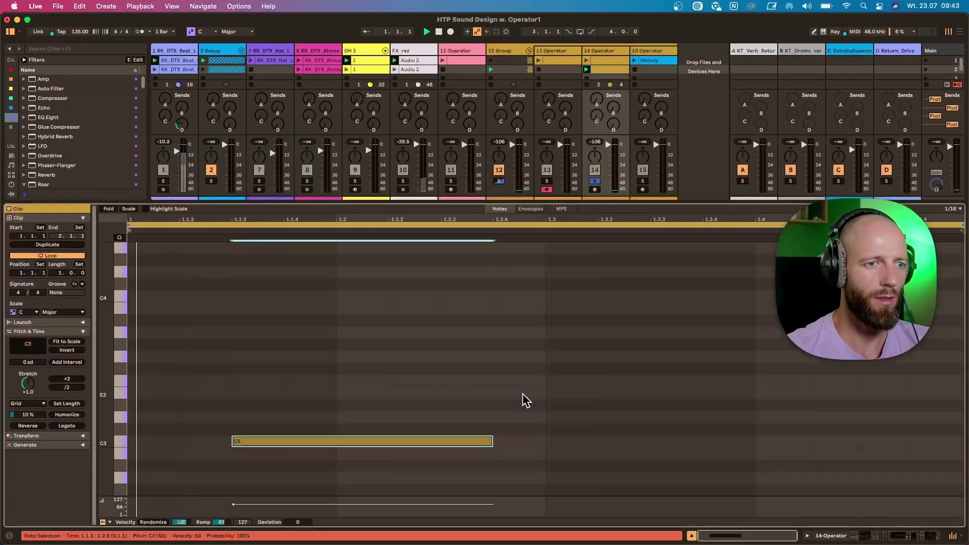
{"action": "key", "text": "shift+Tab"}
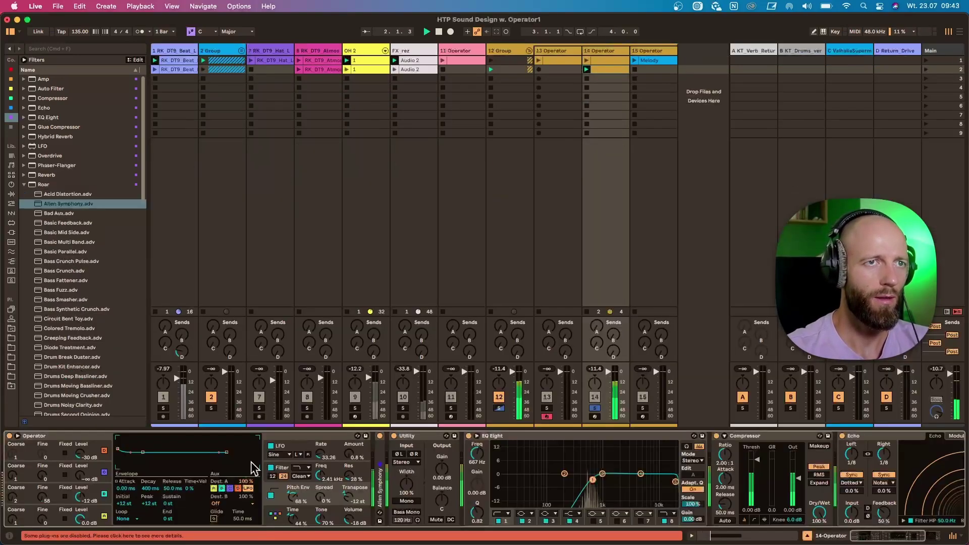
Set the pitch envelope to Loop mode with a 57.8 ms loop time and 15.7 ms decay.
{"action": "left_click", "coordinate": [135, 519]}
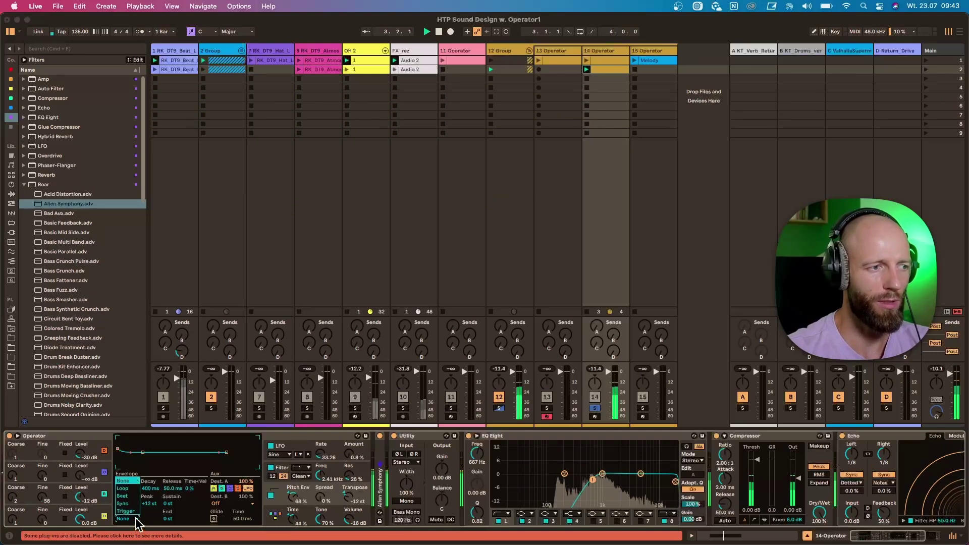
{"action": "left_click", "coordinate": [125, 488]}
{"action": "left_click_drag", "start_coordinate": [153, 519], "coordinate": [153, 530]}
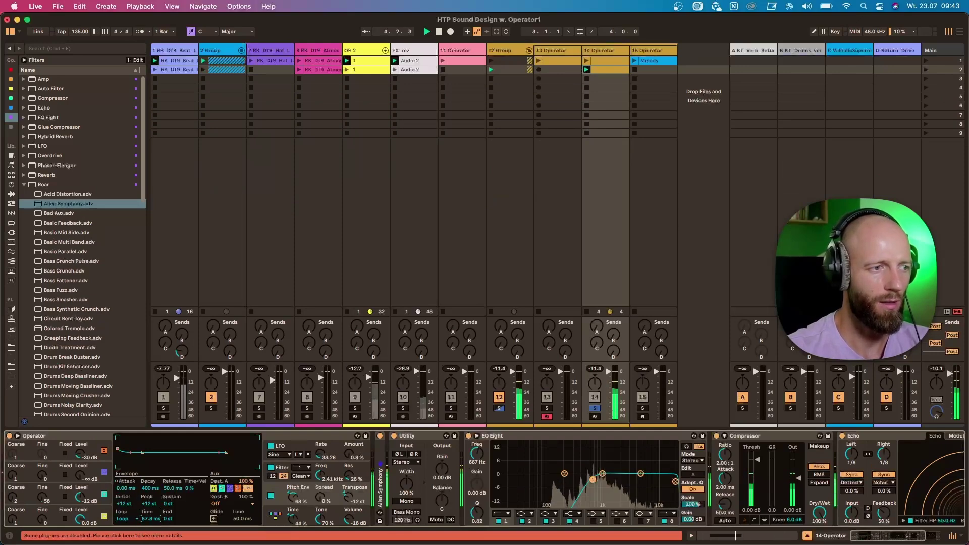
{"action": "mouse_move", "coordinate": [150, 489]}
{"action": "left_mouse_down"}
{"action": "mouse_move", "coordinate": [151, 520]}
{"action": "mouse_move", "coordinate": [151, 494]}
{"action": "left_mouse_up"}
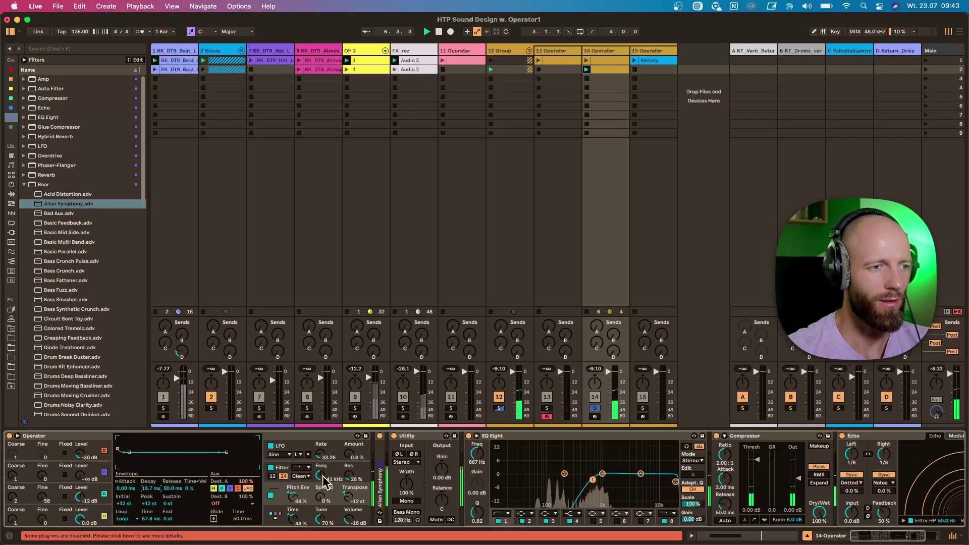
Raise Operator's filter frequency to 10.1 kHz and lower Roar's feedback amount to 1.4 %.
{"action": "left_click_drag", "start_coordinate": [321, 475], "coordinate": [319, 452]}
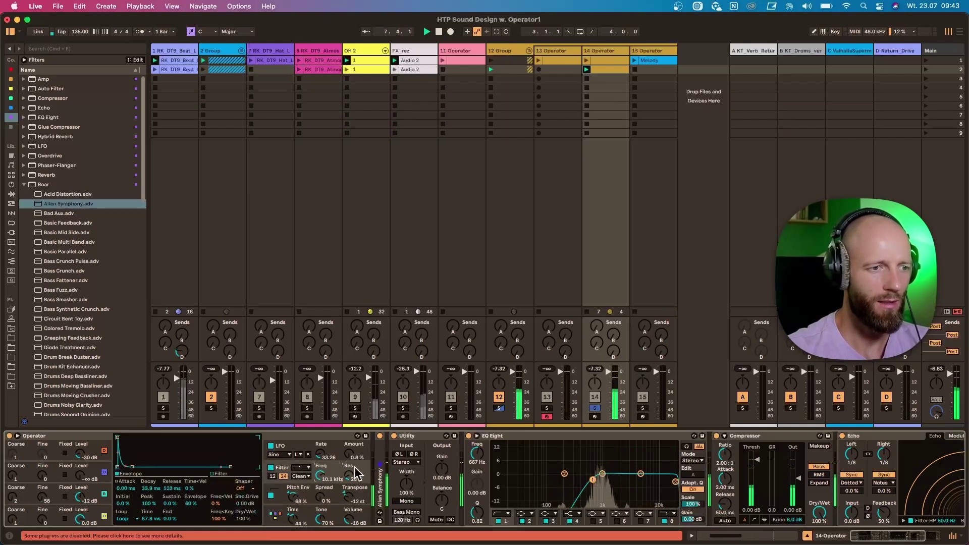
{"action": "double_click", "coordinate": [382, 455]}
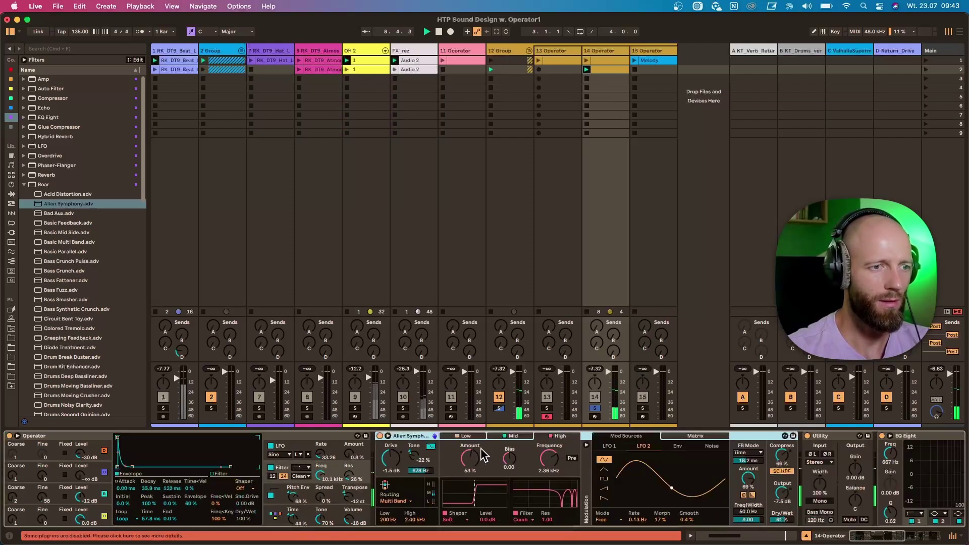
{"action": "left_click_drag", "start_coordinate": [749, 476], "coordinate": [749, 505]}
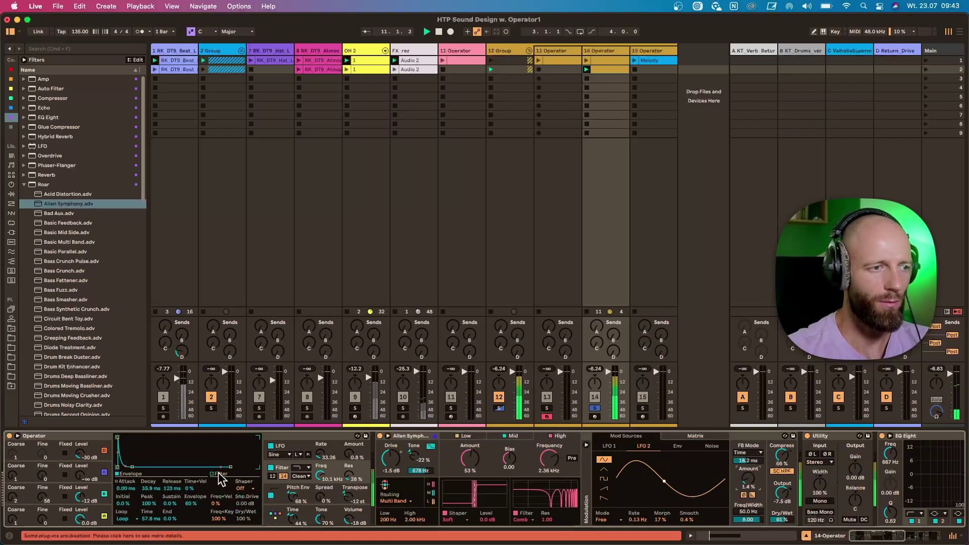
Raise the pitch envelope amount to 76 % and set its sustain to -33 st and loop time to 349 ms.
{"action": "left_click_drag", "start_coordinate": [292, 497], "coordinate": [292, 490]}
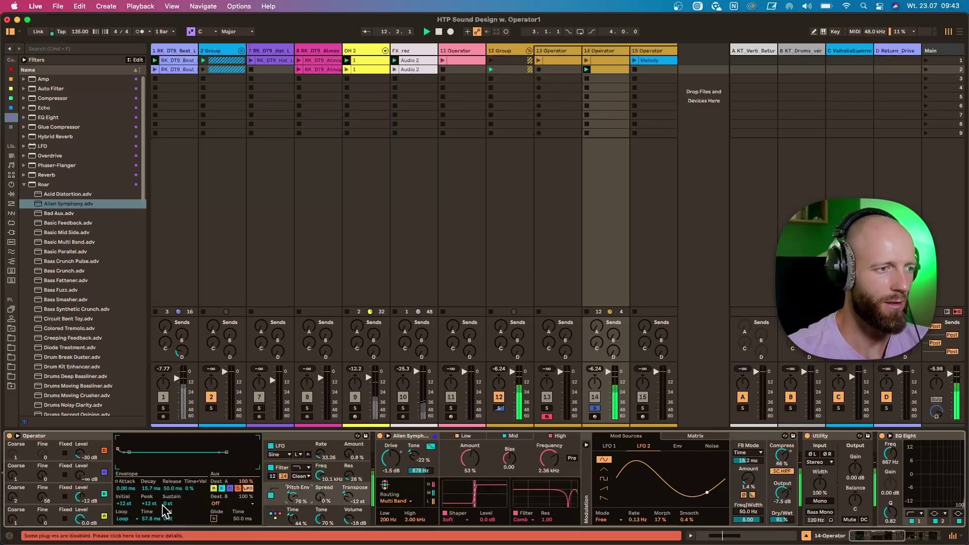
{"action": "left_click_drag", "start_coordinate": [168, 503], "coordinate": [168, 510]}
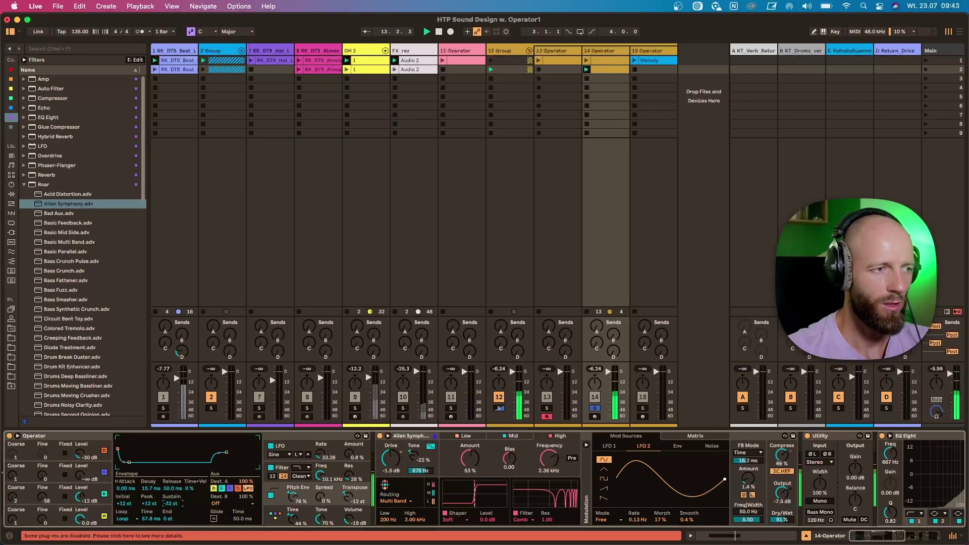
{"action": "left_click_drag", "start_coordinate": [171, 504], "coordinate": [170, 506]}
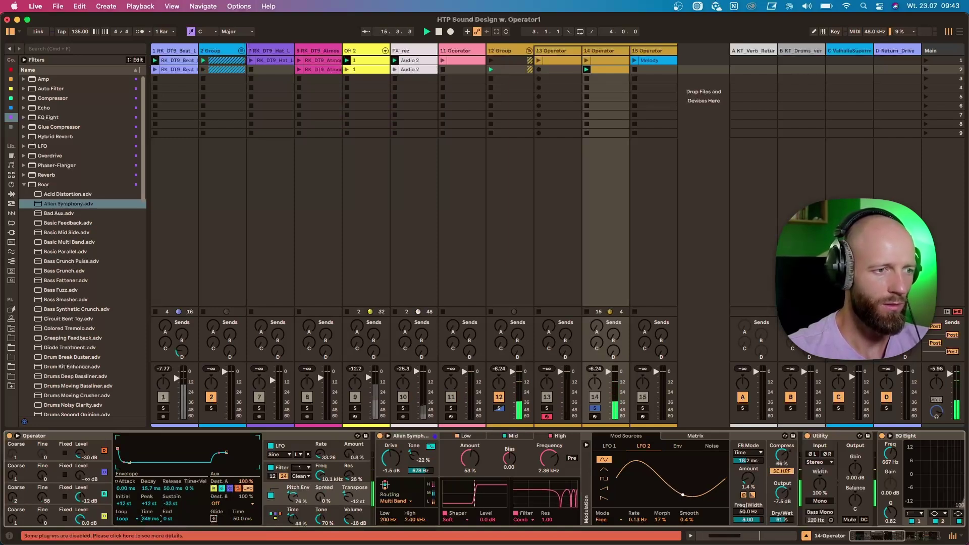
Set Operator's global time to 12 % and its filter frequency to 14.3 kHz.
{"action": "mouse_move", "coordinate": [289, 516]}
{"action": "left_mouse_down"}
{"action": "mouse_move", "coordinate": [290, 525]}
{"action": "mouse_move", "coordinate": [270, 516]}
{"action": "left_mouse_up"}
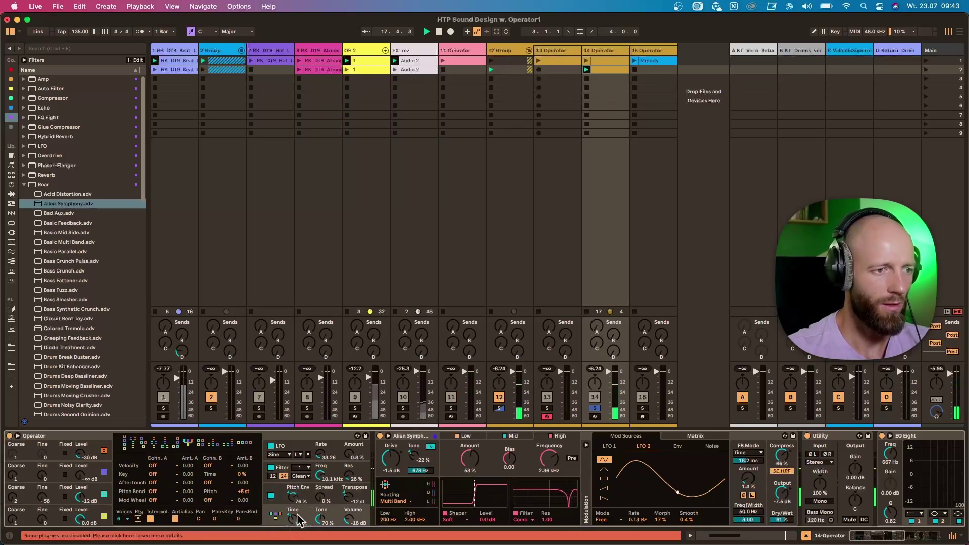
{"action": "left_click_drag", "start_coordinate": [321, 476], "coordinate": [322, 478]}
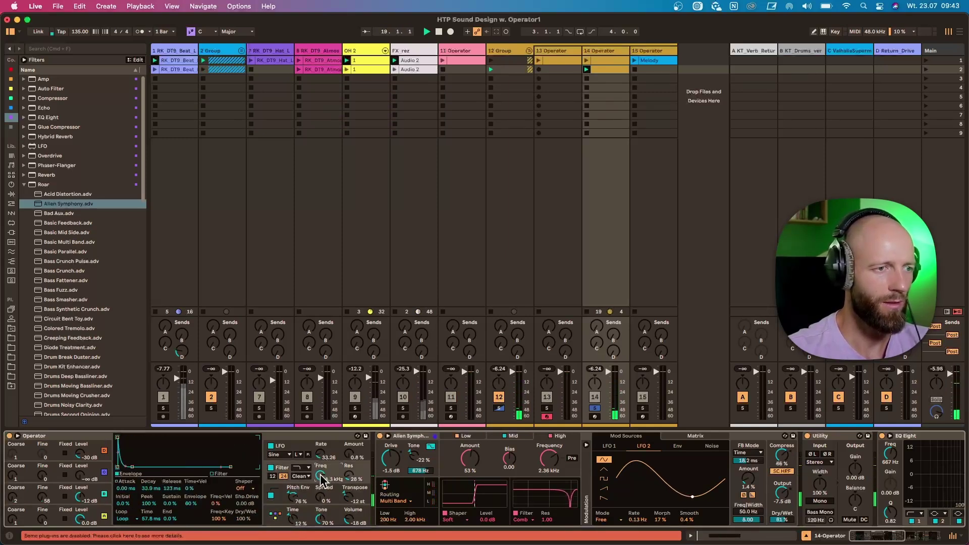
Switch off Operator's oscillators D and B, and show oscillator A's envelope settings.
{"action": "left_click", "coordinate": [104, 451]}
{"action": "left_click", "coordinate": [104, 494]}
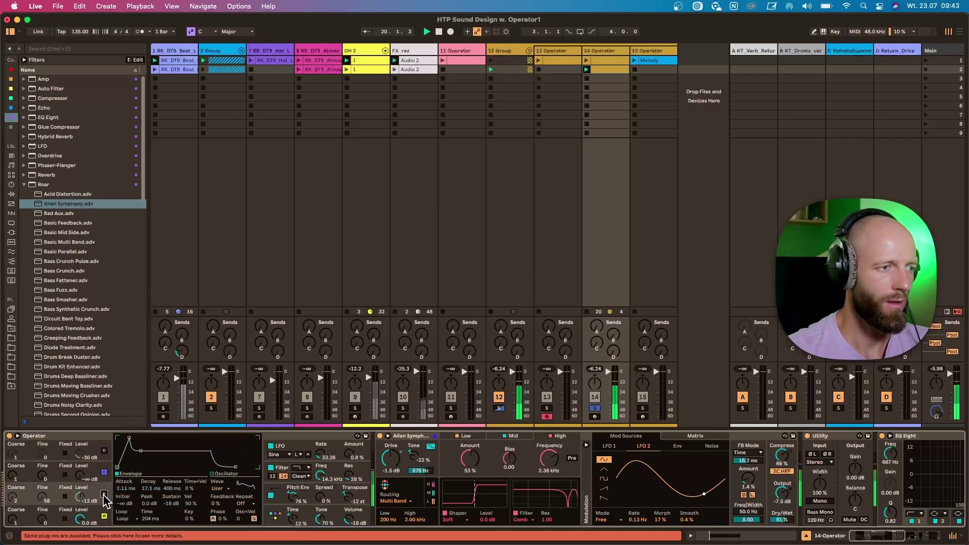
{"action": "left_click", "coordinate": [104, 516]}
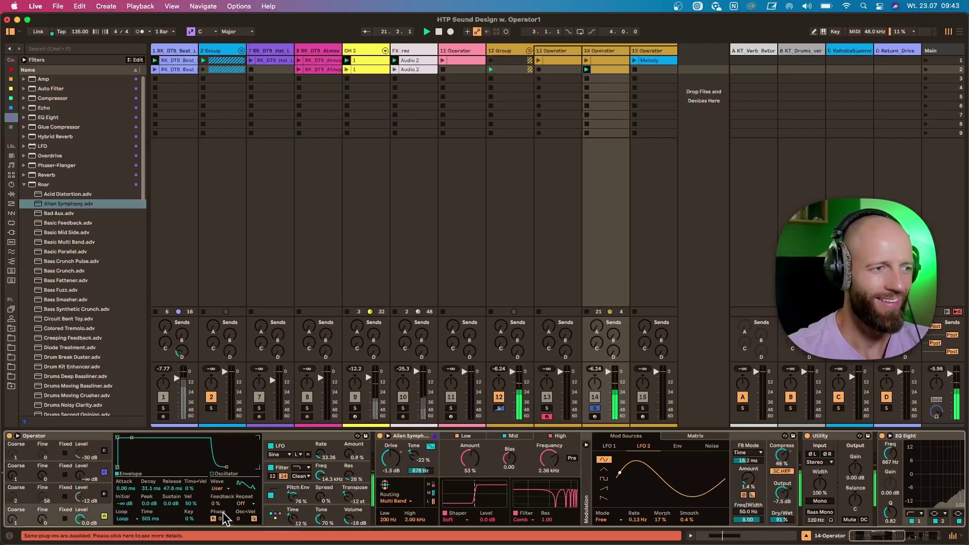
Take track 14 out of solo, play track 13's first clip with it, and briefly audition track 15's Melody clip.
{"action": "left_click", "coordinate": [595, 408]}
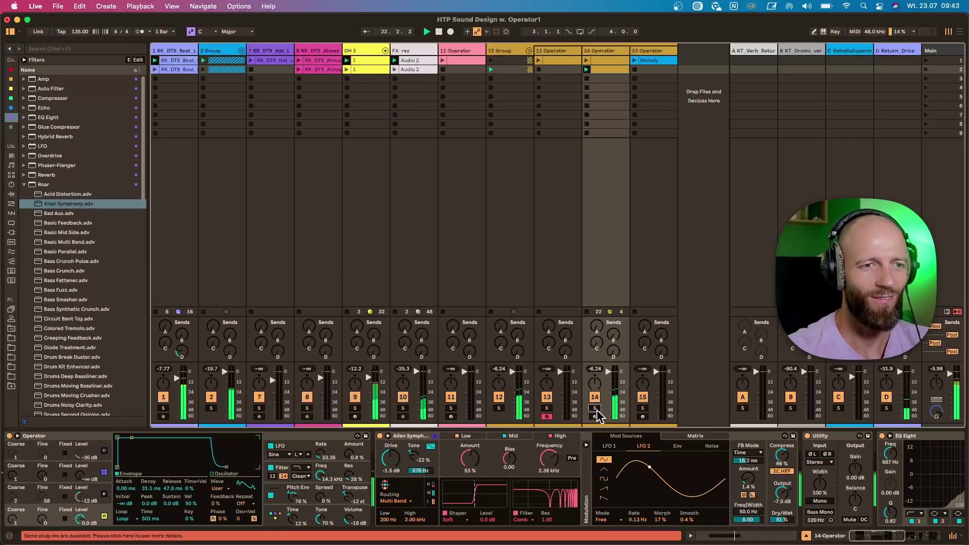
{"action": "left_click", "coordinate": [539, 60]}
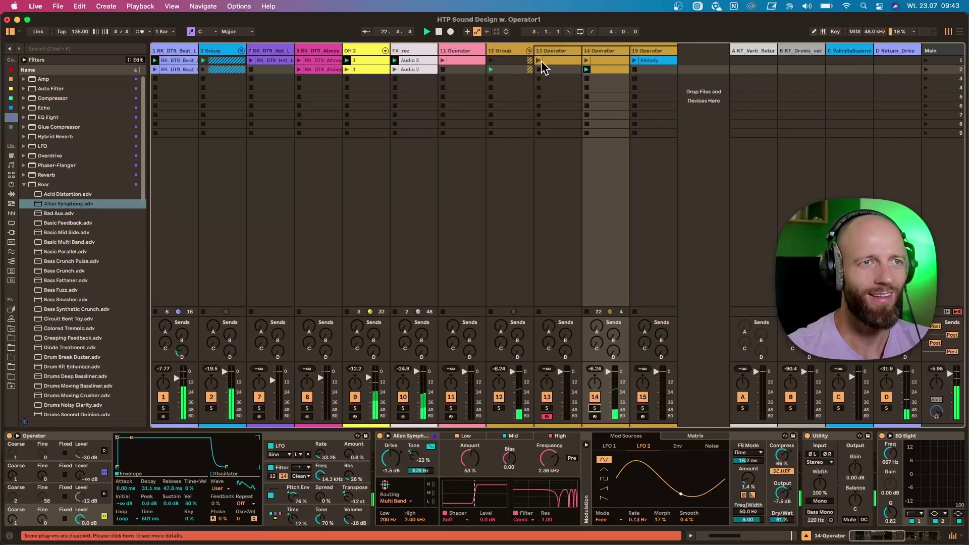
{"action": "left_click", "coordinate": [634, 61]}
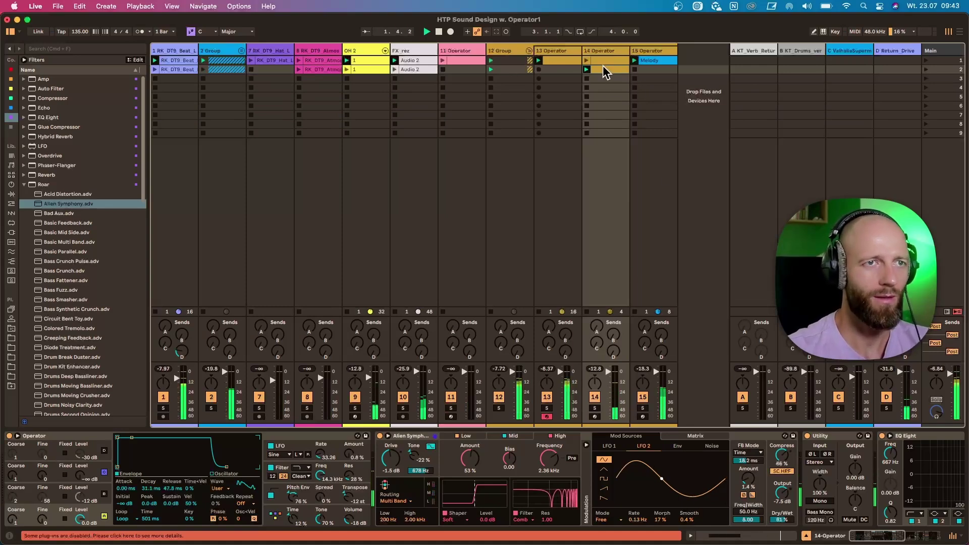
{"action": "left_click", "coordinate": [635, 87]}
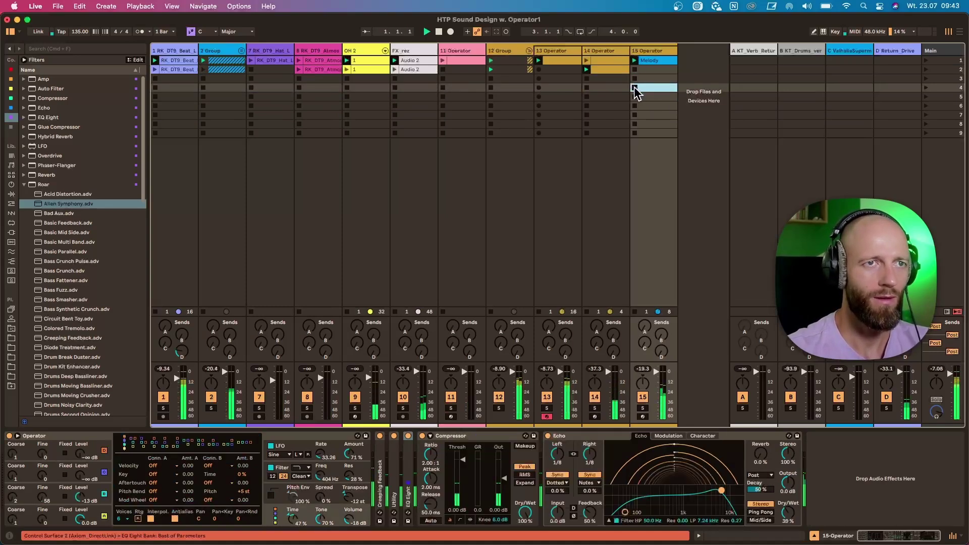
Set track 14's Operator global time to 28 %, then its pitch envelope decay to 487 ms and sustain to -16 st.
{"action": "left_click", "coordinate": [613, 51]}
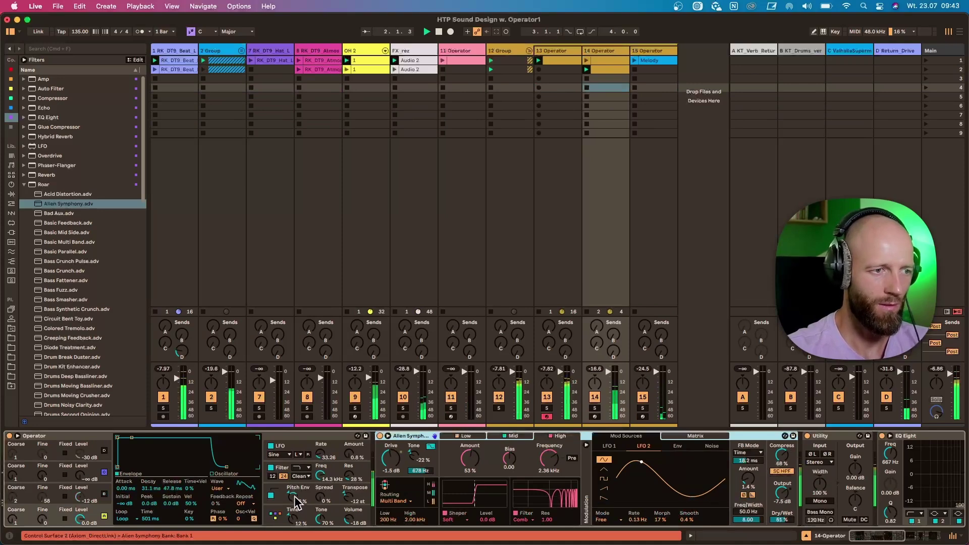
{"action": "left_click_drag", "start_coordinate": [292, 519], "coordinate": [293, 506]}
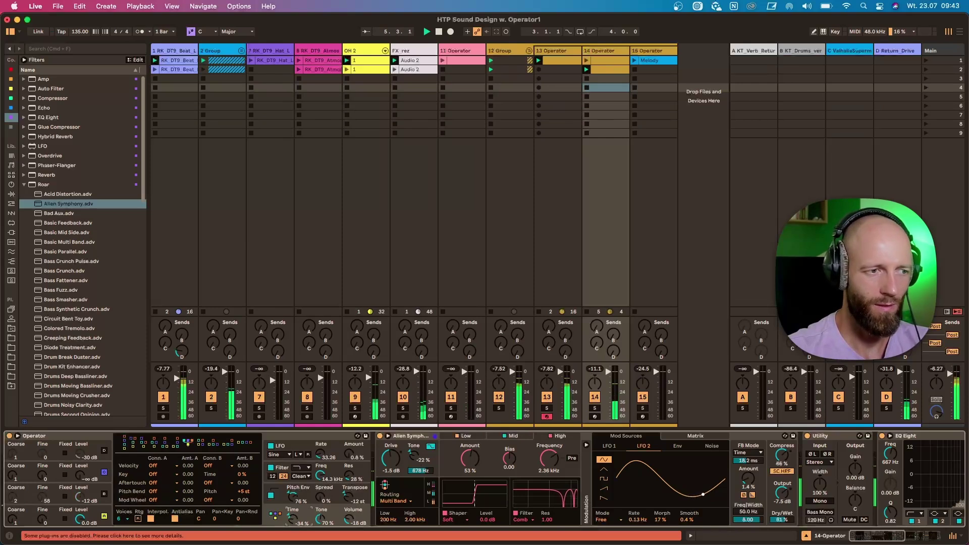
{"action": "left_click", "coordinate": [278, 502]}
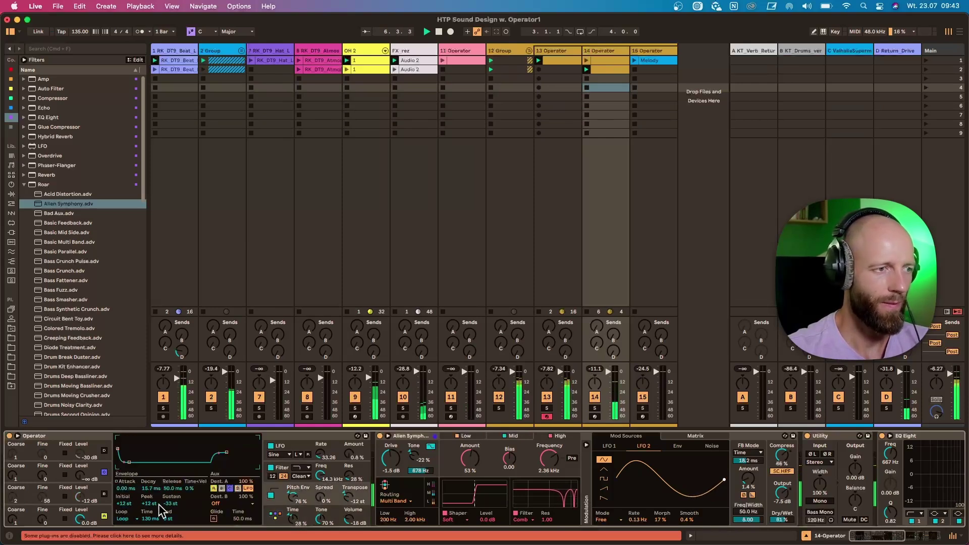
{"action": "left_click_drag", "start_coordinate": [171, 504], "coordinate": [149, 497]}
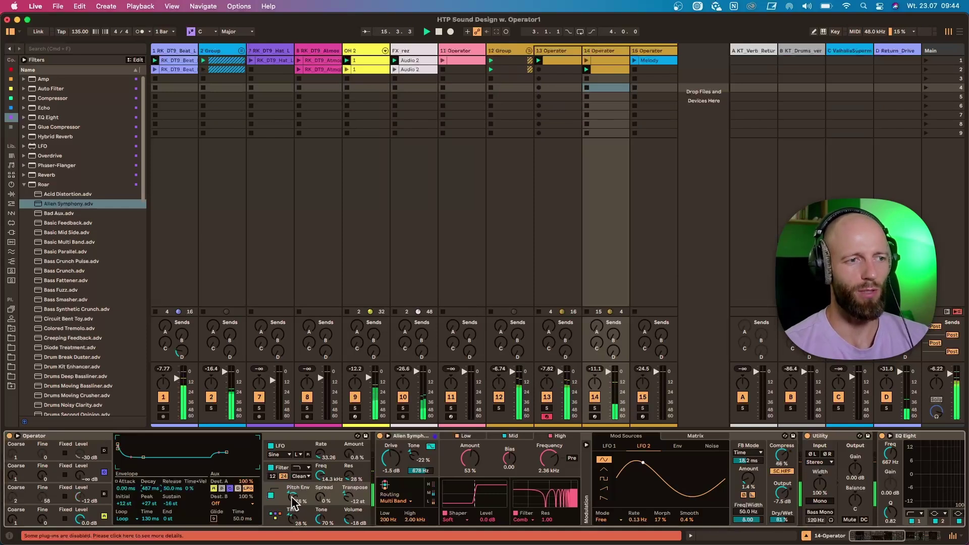
Reset Operator's transpose to 0 st and shorten oscillator A's envelope loop time to 44.1 ms.
{"action": "double_click", "coordinate": [344, 494]}
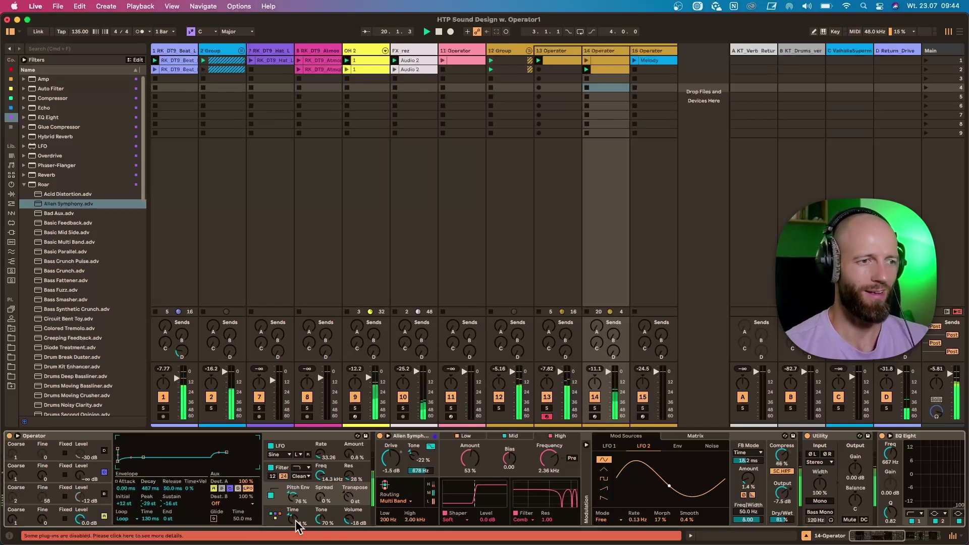
{"action": "left_click", "coordinate": [274, 516]}
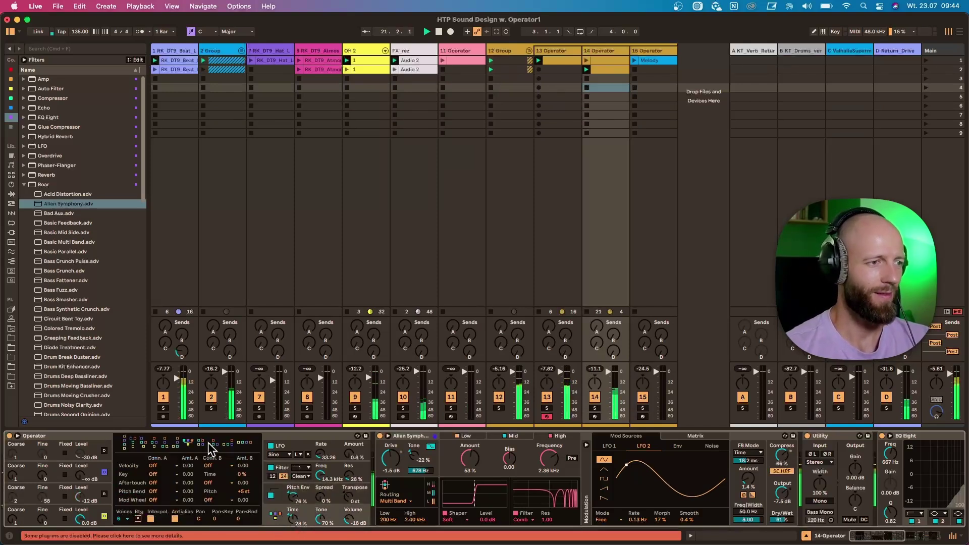
{"action": "left_click", "coordinate": [112, 514]}
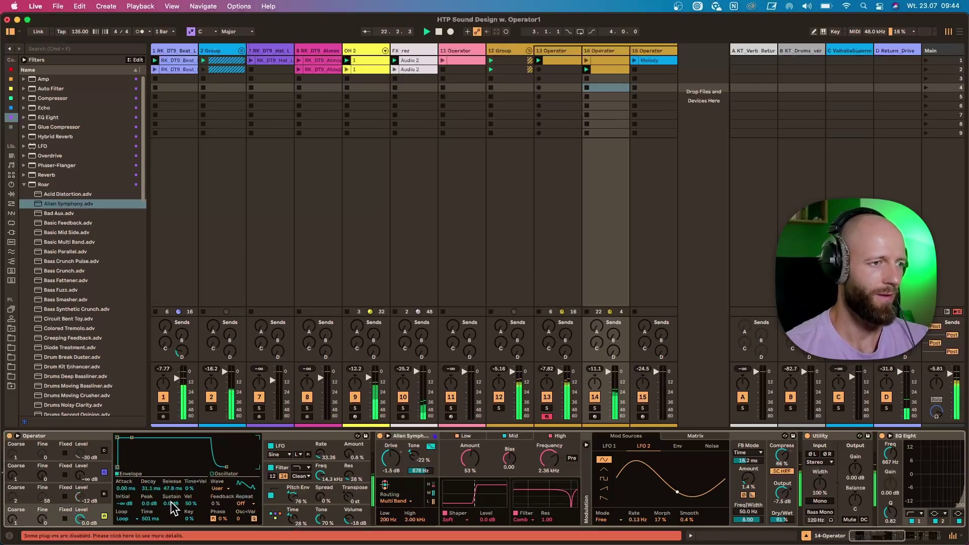
{"action": "left_click_drag", "start_coordinate": [150, 518], "coordinate": [151, 535]}
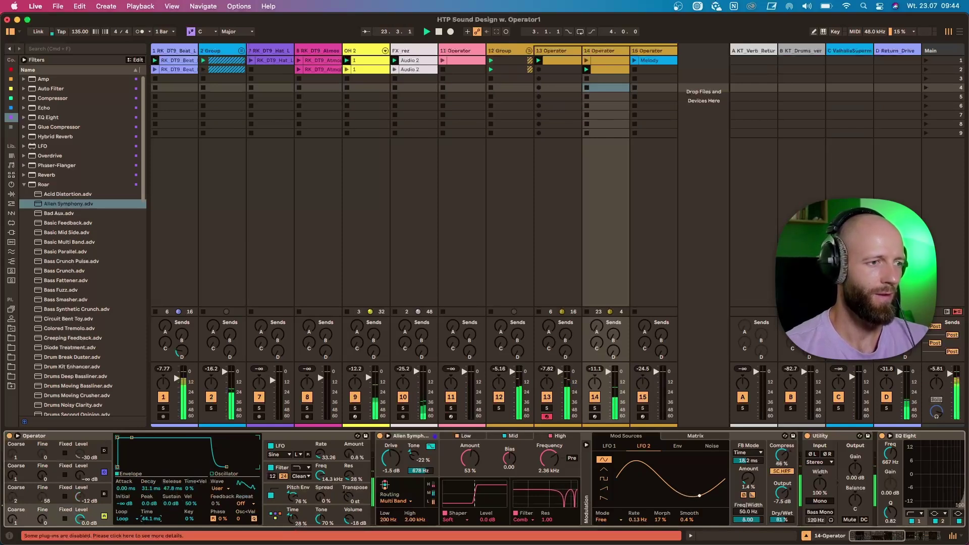
Set the pitch envelope to 14.4 ms decay, +24 st peak, -6 st sustain and 142 ms loop time, and the global time to 41 %.
{"action": "left_click", "coordinate": [285, 497]}
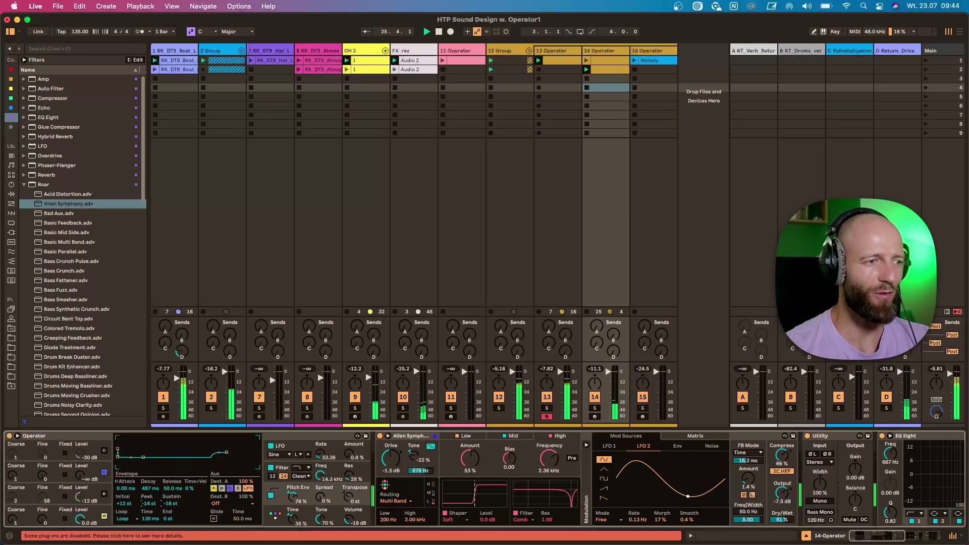
{"action": "left_click_drag", "start_coordinate": [149, 503], "coordinate": [159, 486]}
{"action": "mouse_move", "coordinate": [142, 520]}
{"action": "left_mouse_down"}
{"action": "mouse_move", "coordinate": [145, 510]}
{"action": "mouse_move", "coordinate": [145, 524]}
{"action": "left_mouse_up"}
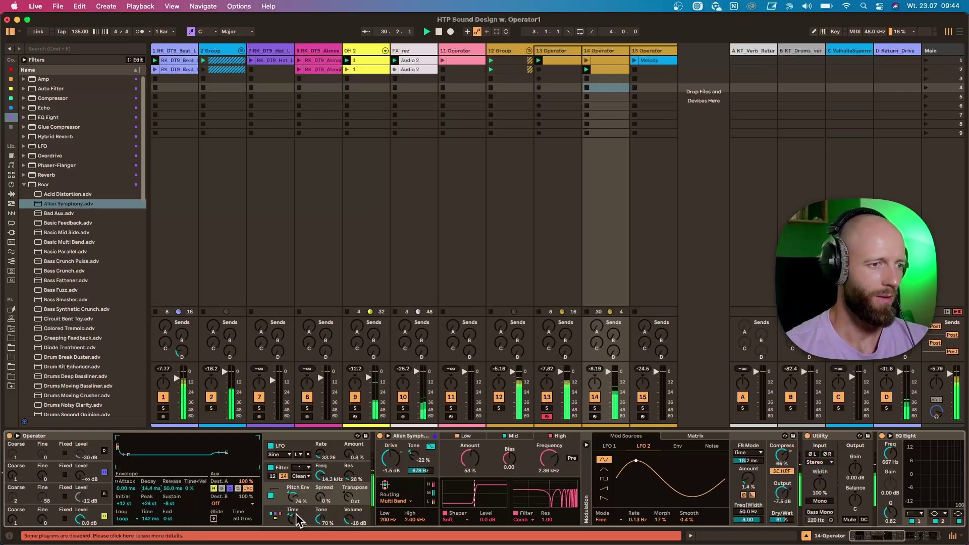
{"action": "left_click_drag", "start_coordinate": [293, 519], "coordinate": [293, 514]}
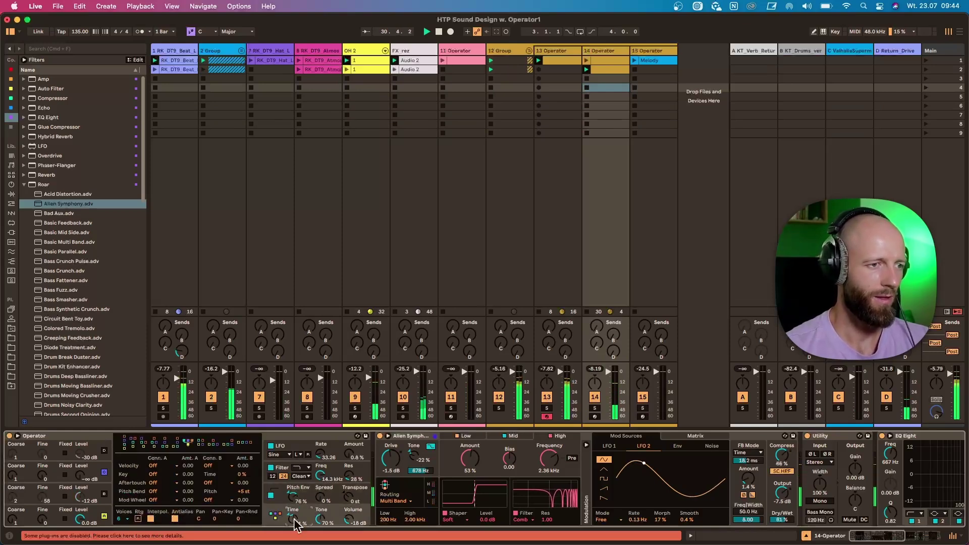
Lengthen the three notes in track 14's second clip so that they run end to end.
{"action": "double_click", "coordinate": [604, 69]}
{"action": "left_click", "coordinate": [395, 442]}
{"action": "left_click_drag", "start_coordinate": [394, 445], "coordinate": [685, 439]}
{"action": "left_click_drag", "start_coordinate": [759, 432], "coordinate": [913, 454]}
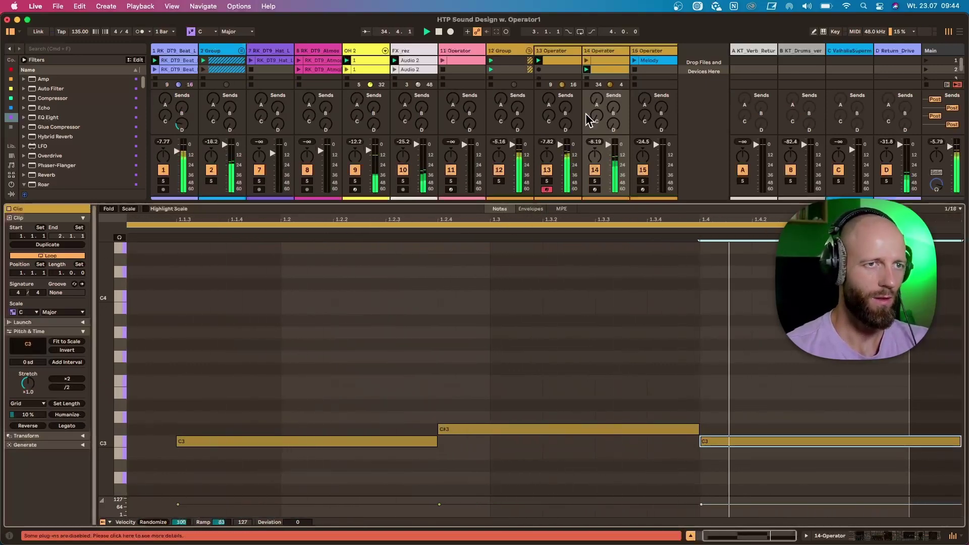
{"action": "double_click", "coordinate": [611, 52]}
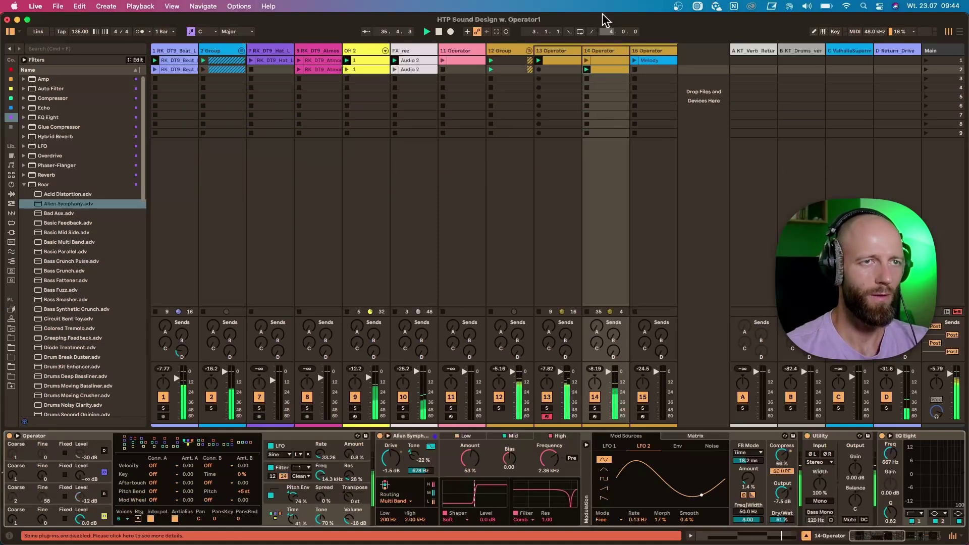
Transpose the middle C#3 note in track 14's second clip up one octave and return to the track's devices.
{"action": "double_click", "coordinate": [601, 69]}
{"action": "left_click_drag", "start_coordinate": [585, 375], "coordinate": [586, 453]}
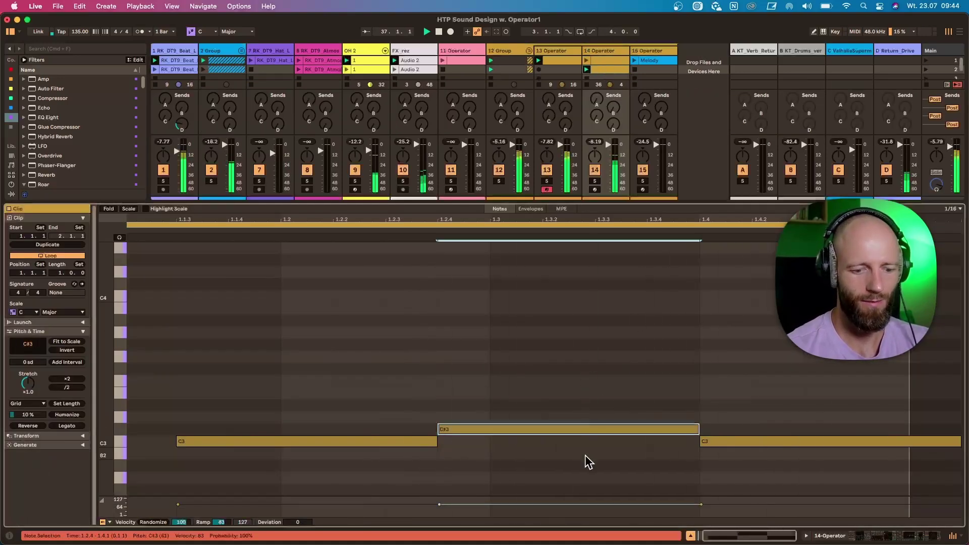
{"action": "key", "text": "shift+Up"}
{"action": "left_click", "coordinate": [608, 52]}
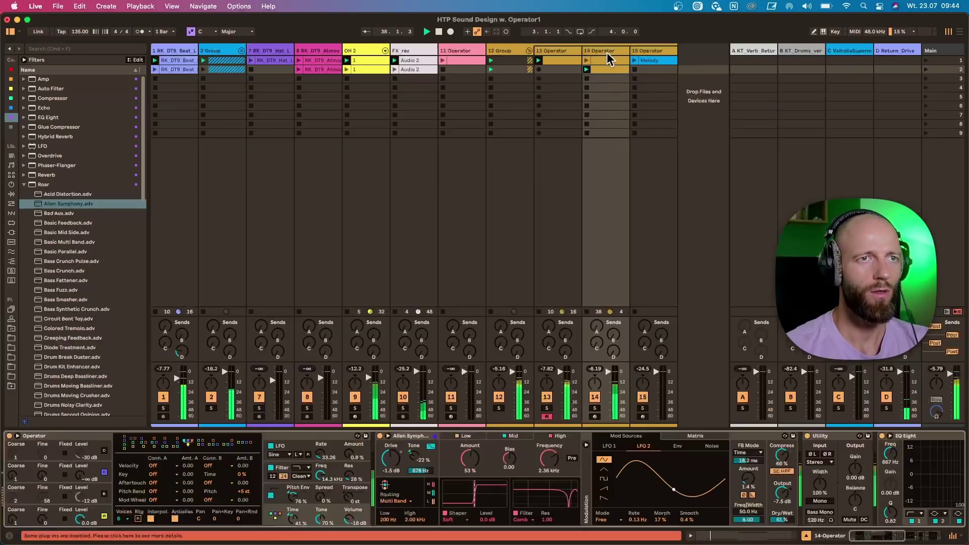
Enable Operator's glide with a time of 295 ms and raise the global time to 76 %.
{"action": "left_click", "coordinate": [268, 502]}
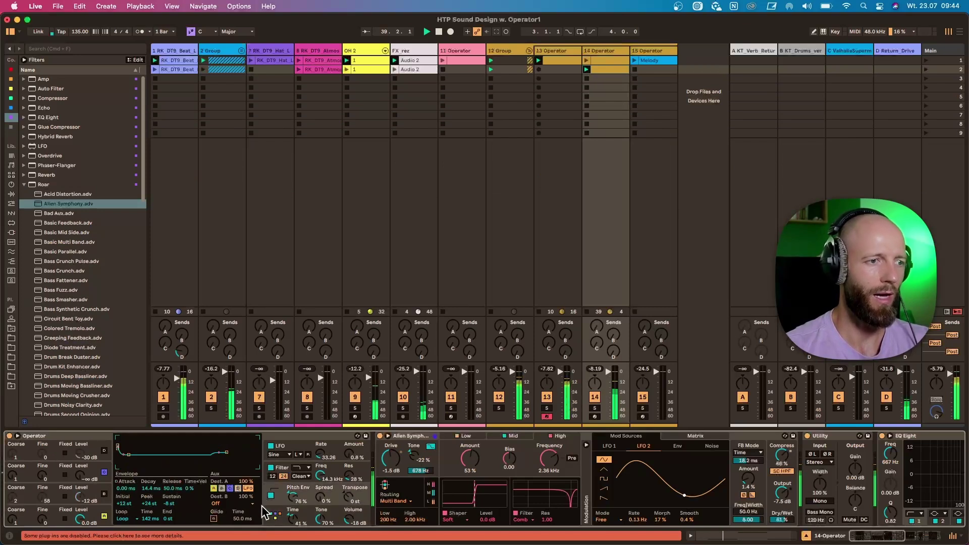
{"action": "left_click_drag", "start_coordinate": [241, 518], "coordinate": [242, 500]}
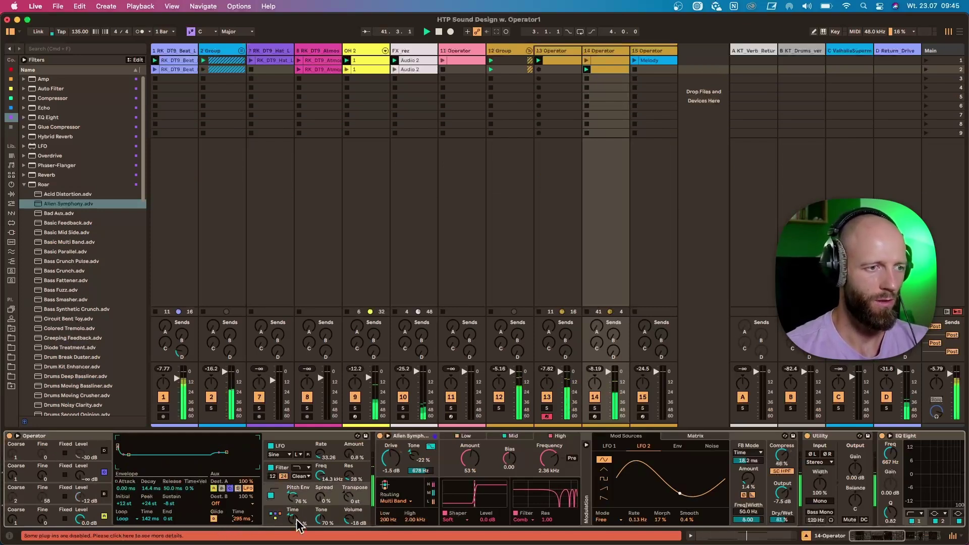
{"action": "left_click_drag", "start_coordinate": [299, 523], "coordinate": [294, 470]}
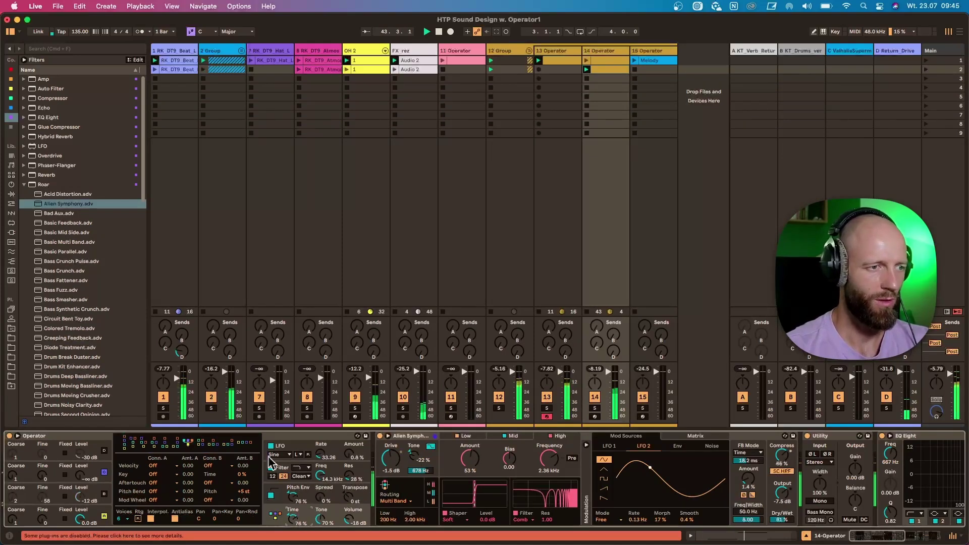
Set the pitch envelope's peak to +11 st, sustain to -22 st and loop time to 267 ms, and stop playback.
{"action": "left_click", "coordinate": [273, 489]}
{"action": "left_click_drag", "start_coordinate": [171, 504], "coordinate": [149, 508]}
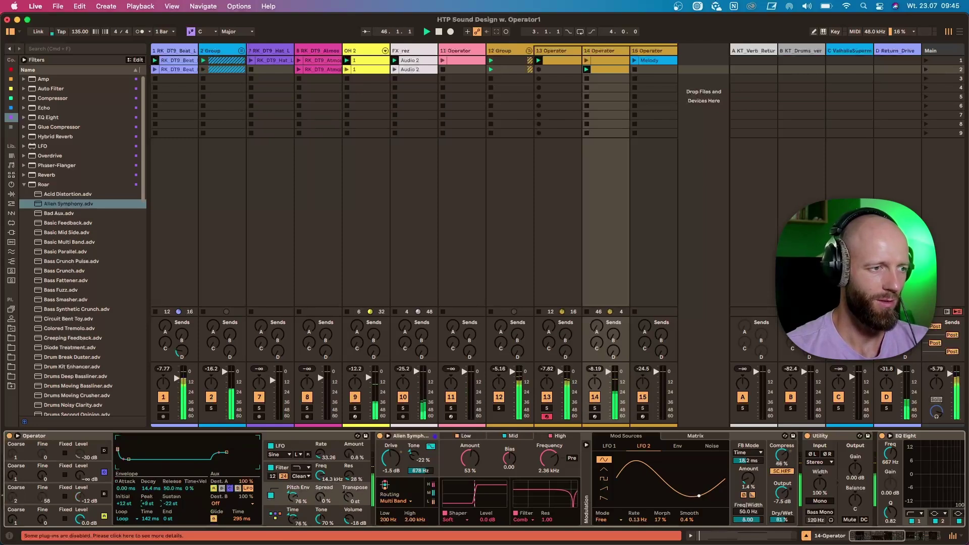
{"action": "left_click_drag", "start_coordinate": [151, 518], "coordinate": [147, 536]}
{"action": "key", "text": "space"}
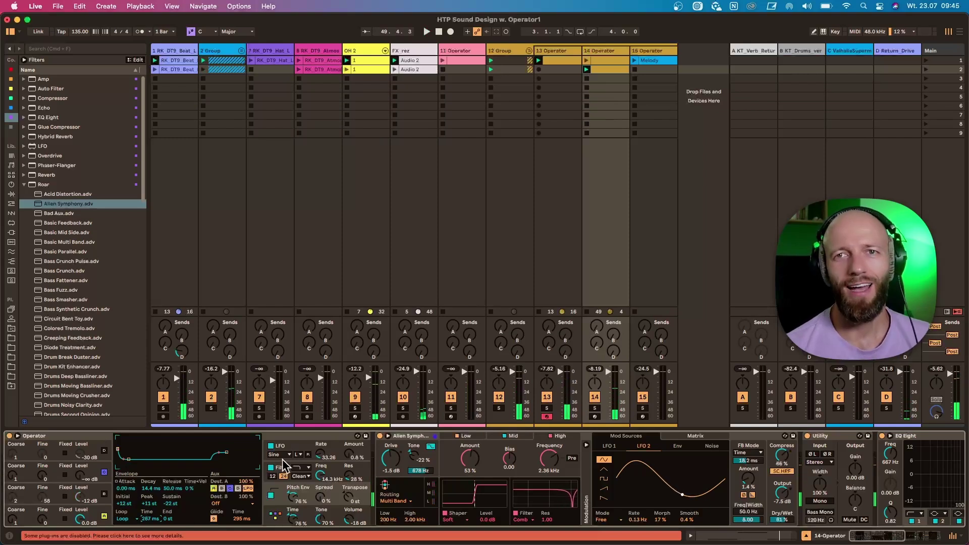